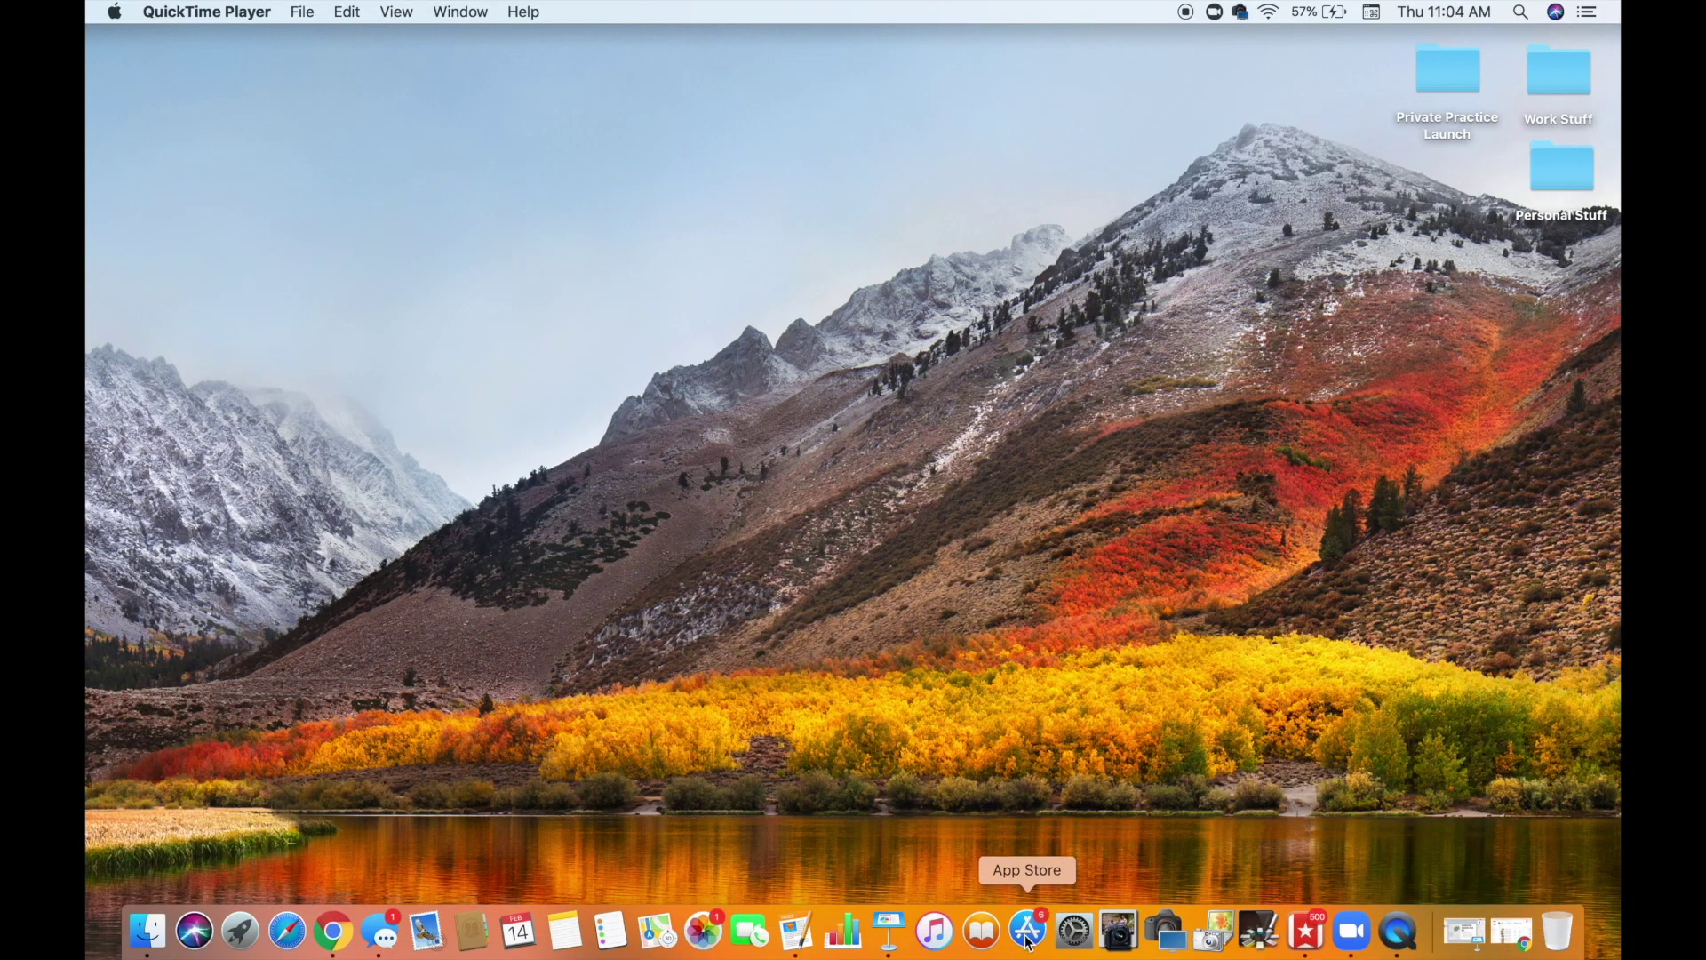
Switch to the App Store and search for "imovie"
{"action": "left_click", "coordinate": [1028, 932]}
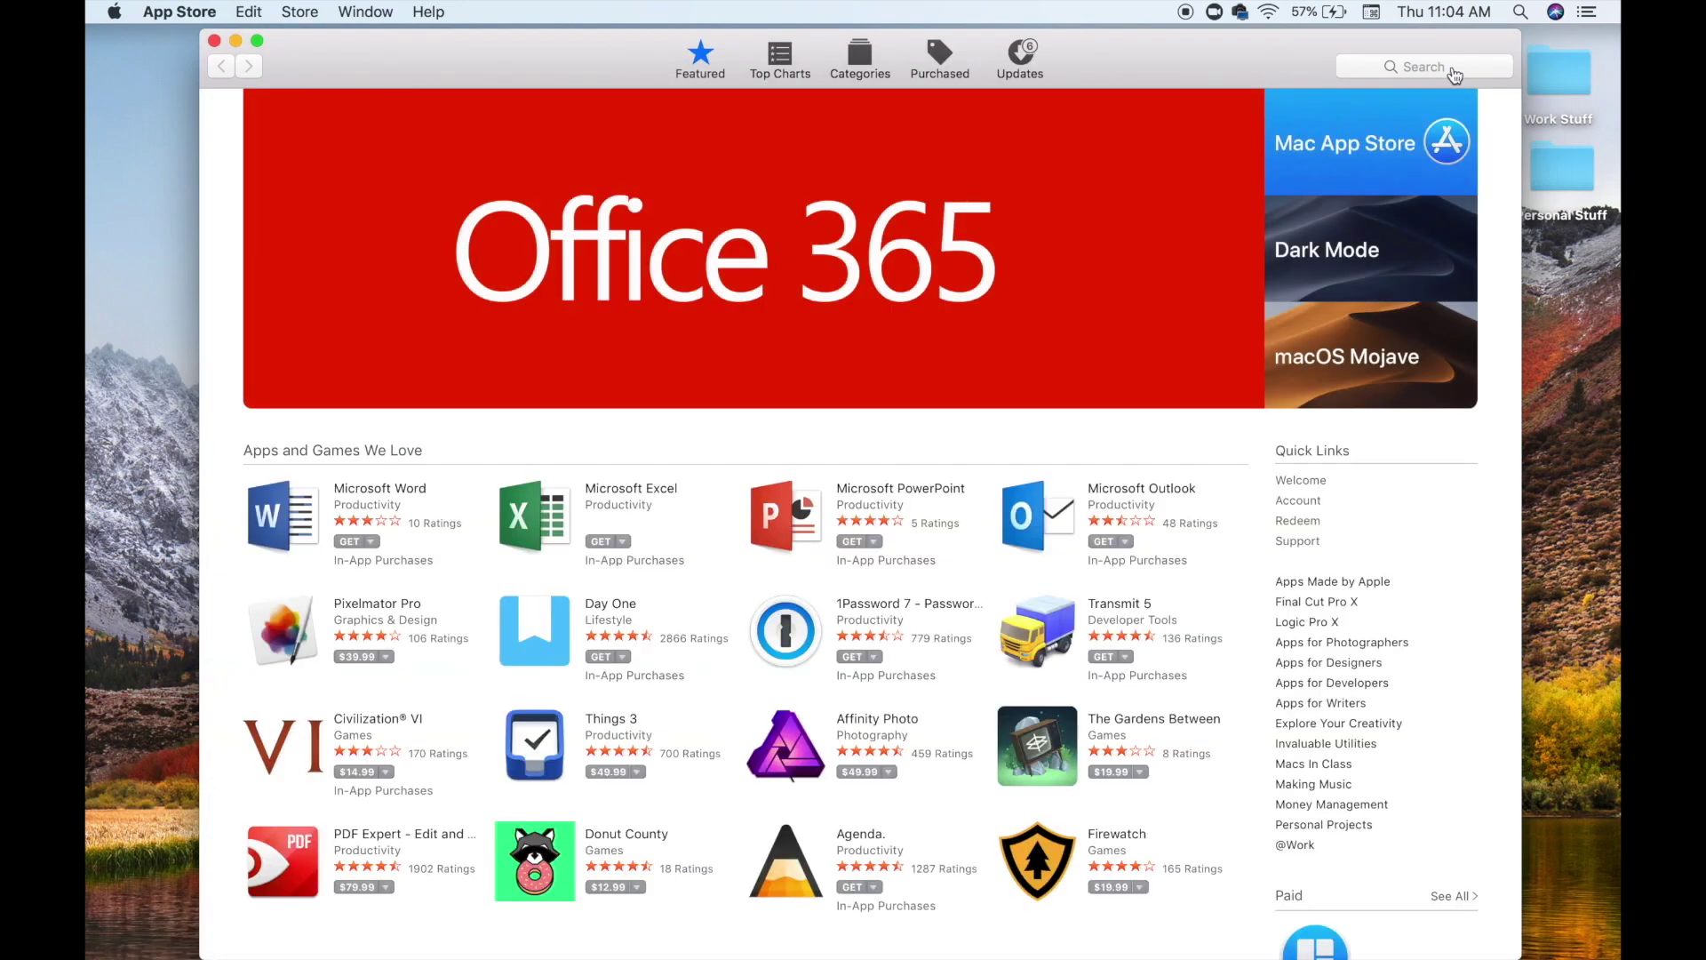
{"action": "type", "text": "imovie"}
{"action": "key", "text": "Return"}
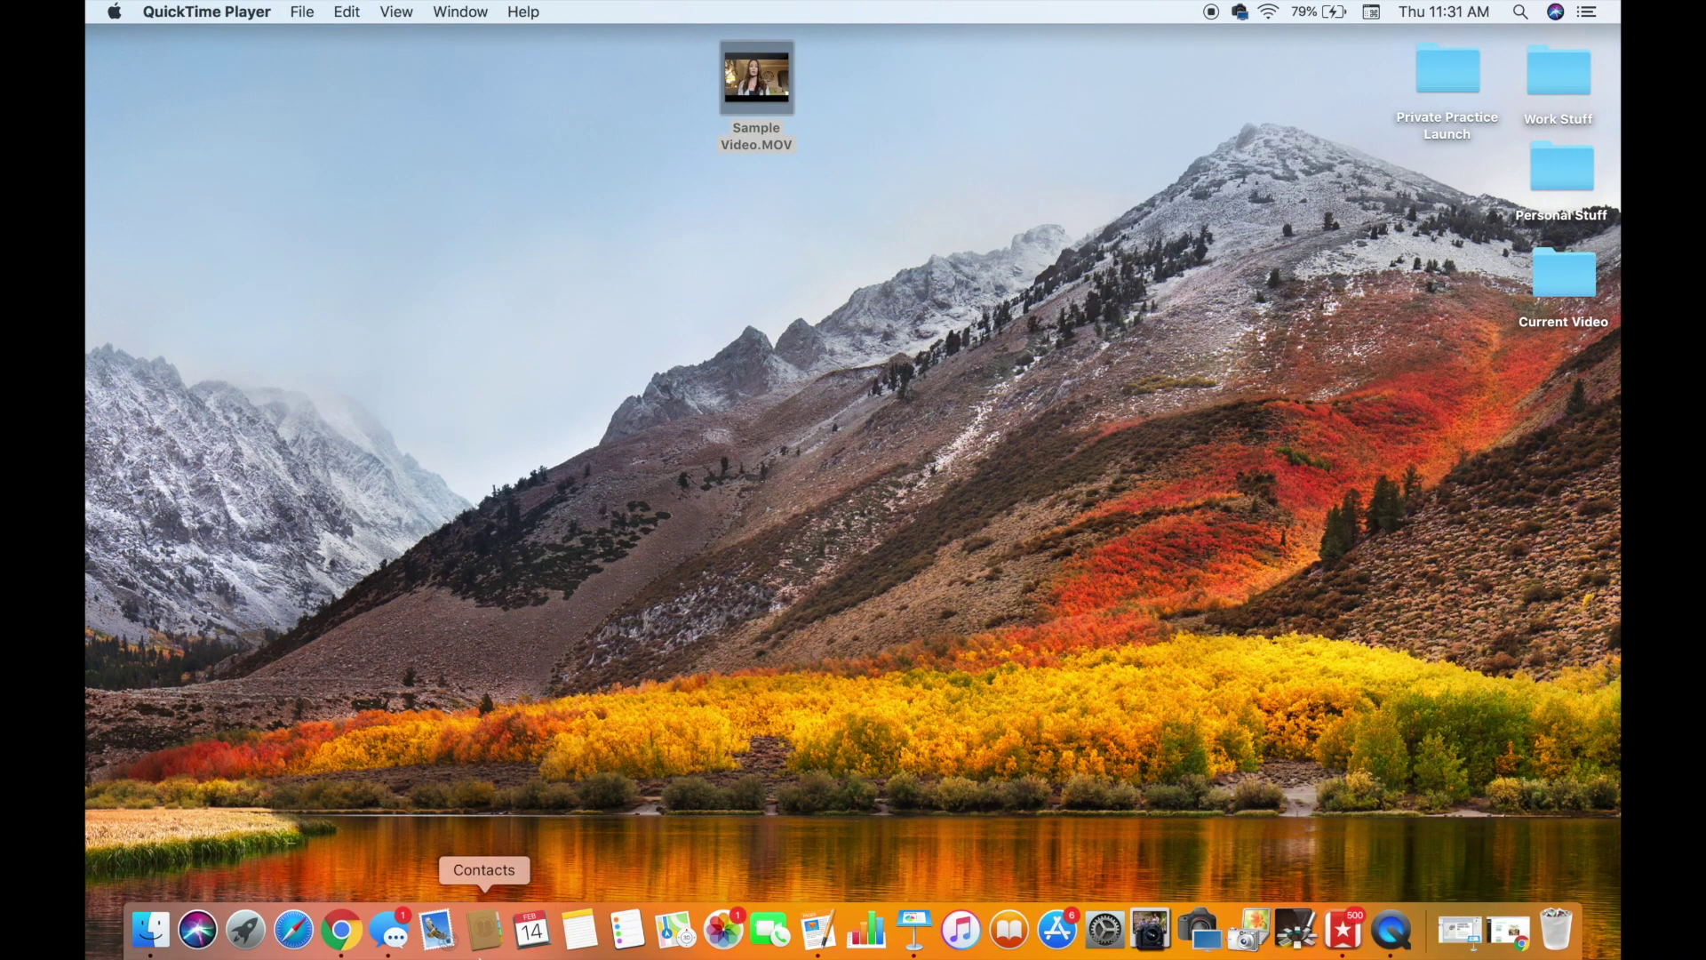
Launch iMovie and create a new movie project
{"action": "left_click", "coordinate": [245, 932]}
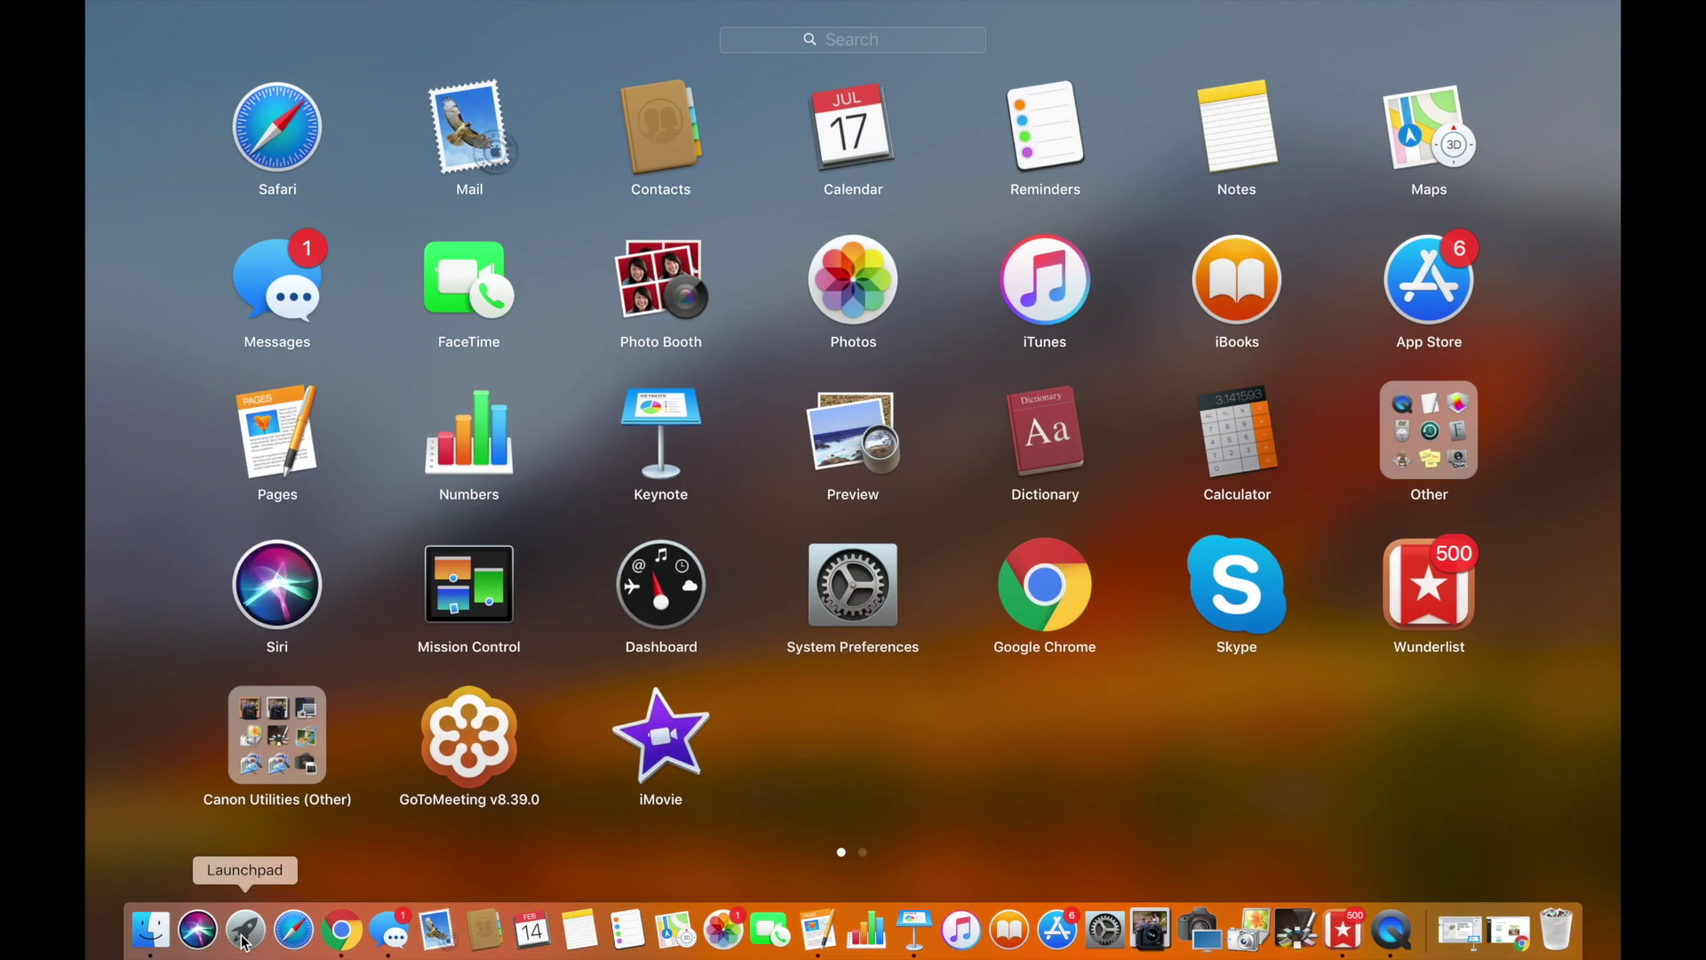
{"action": "left_click", "coordinate": [659, 750]}
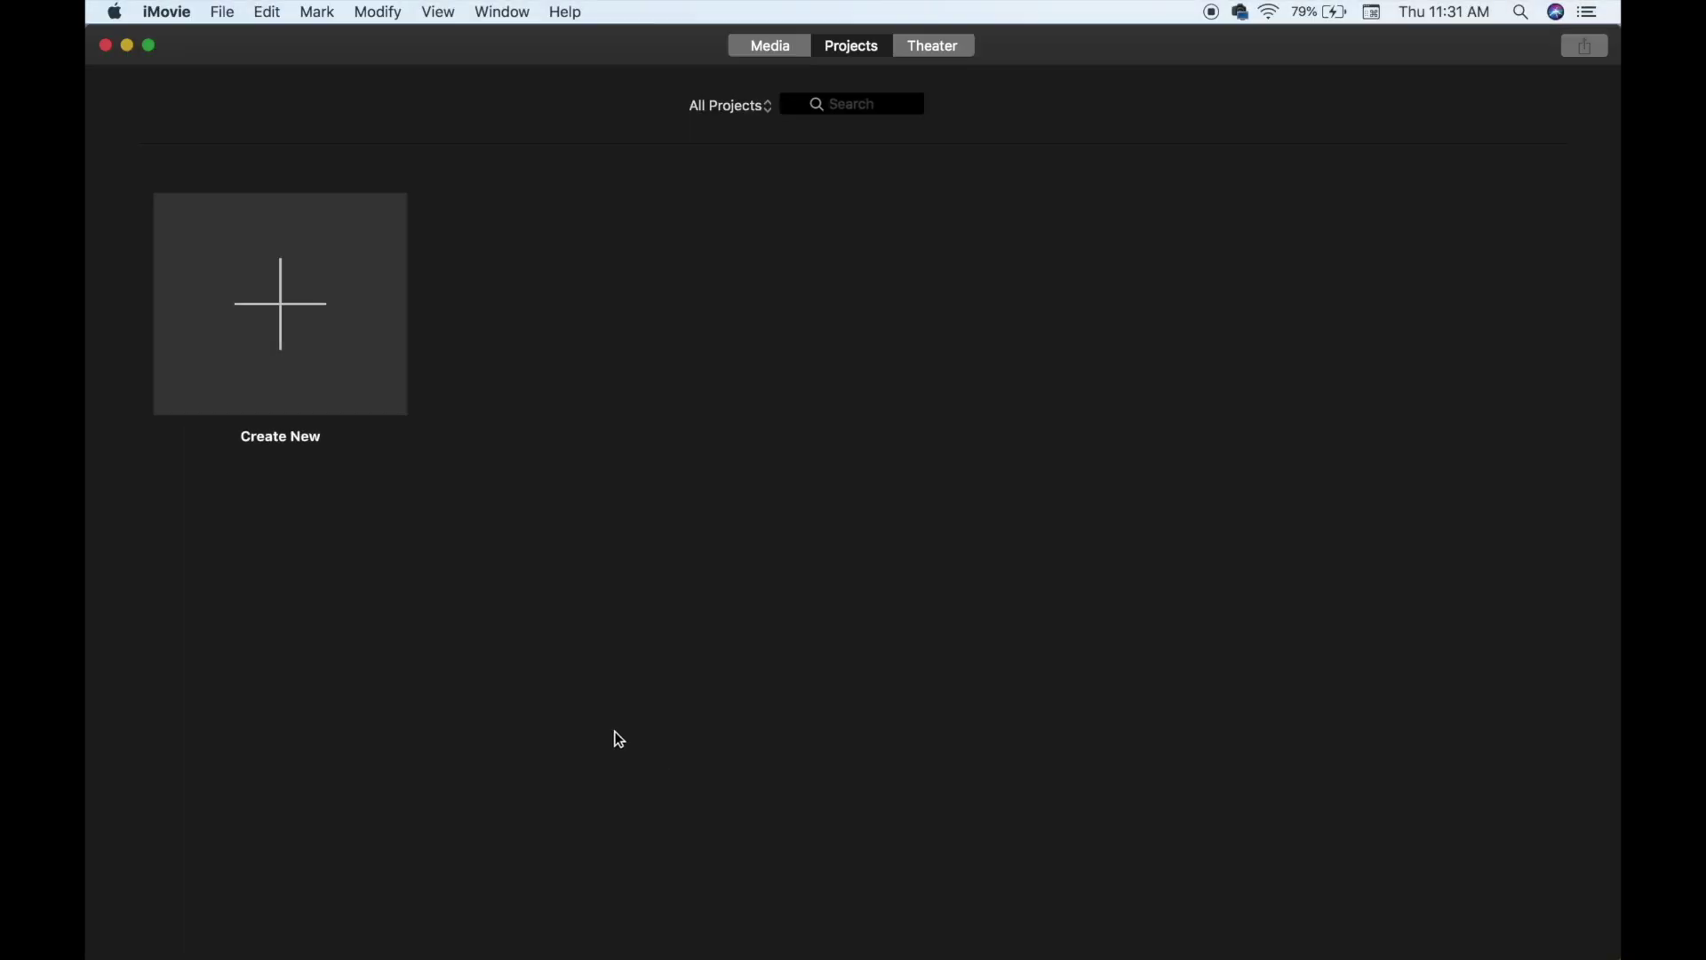
{"action": "left_click", "coordinate": [288, 334]}
{"action": "left_click", "coordinate": [240, 431]}
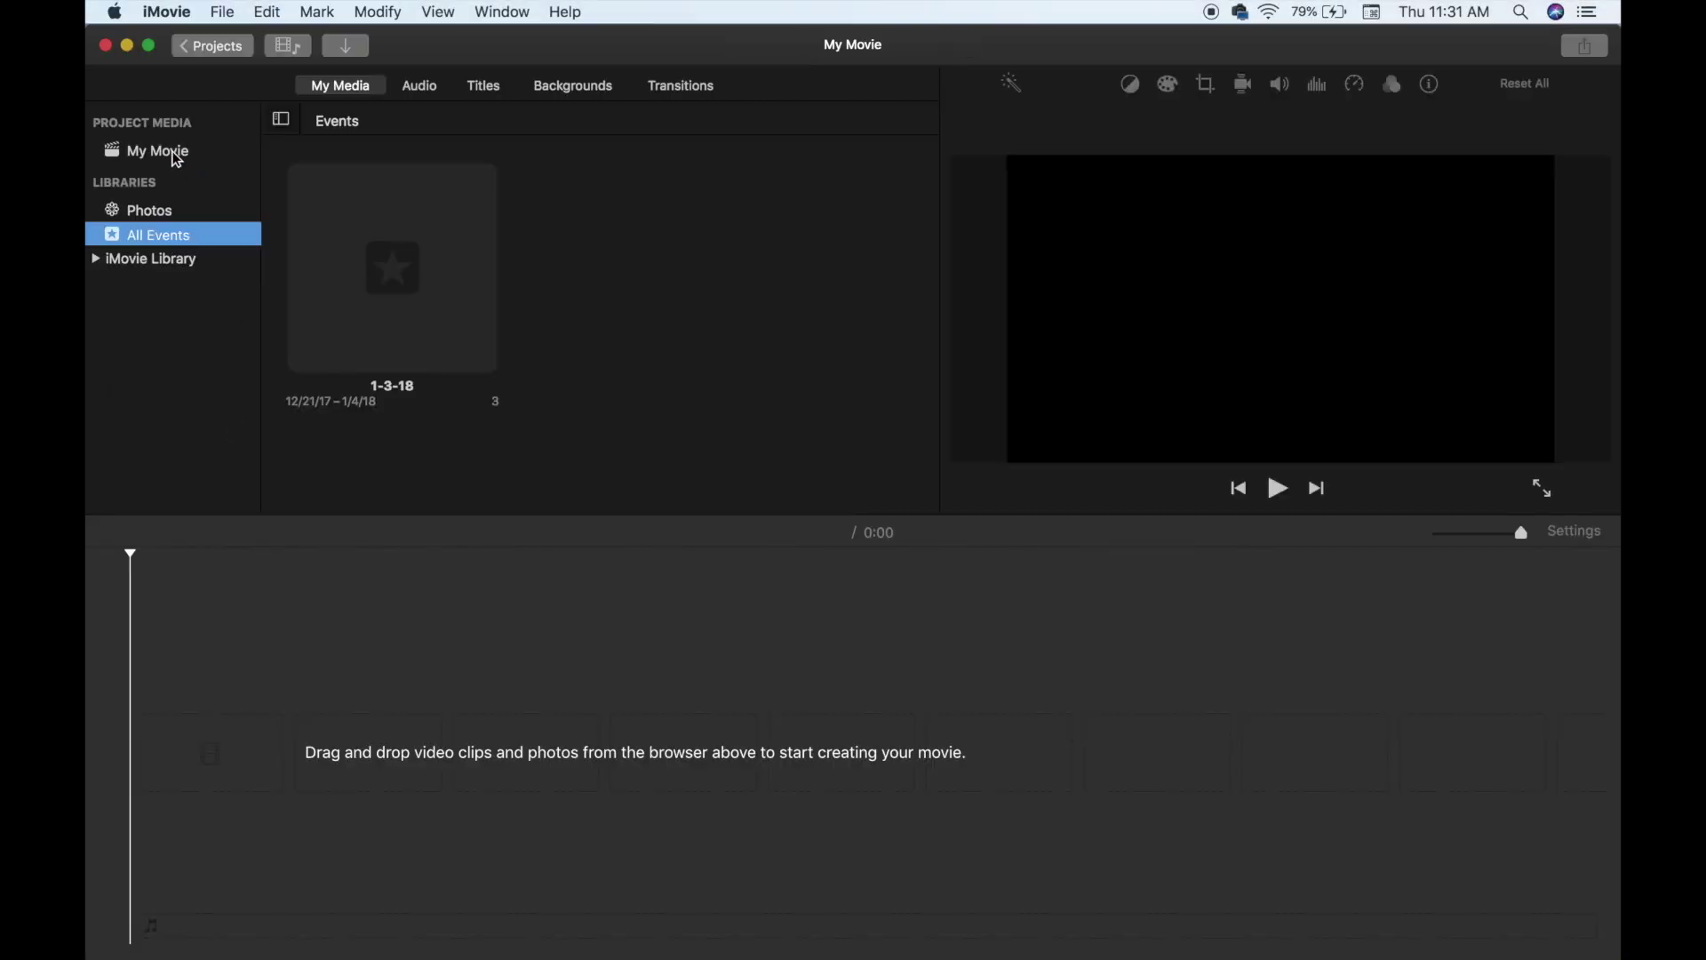
Import Sample Video.MOV from the Desktop into the My Movie media and place the clip in the timeline
{"action": "left_click", "coordinate": [173, 156]}
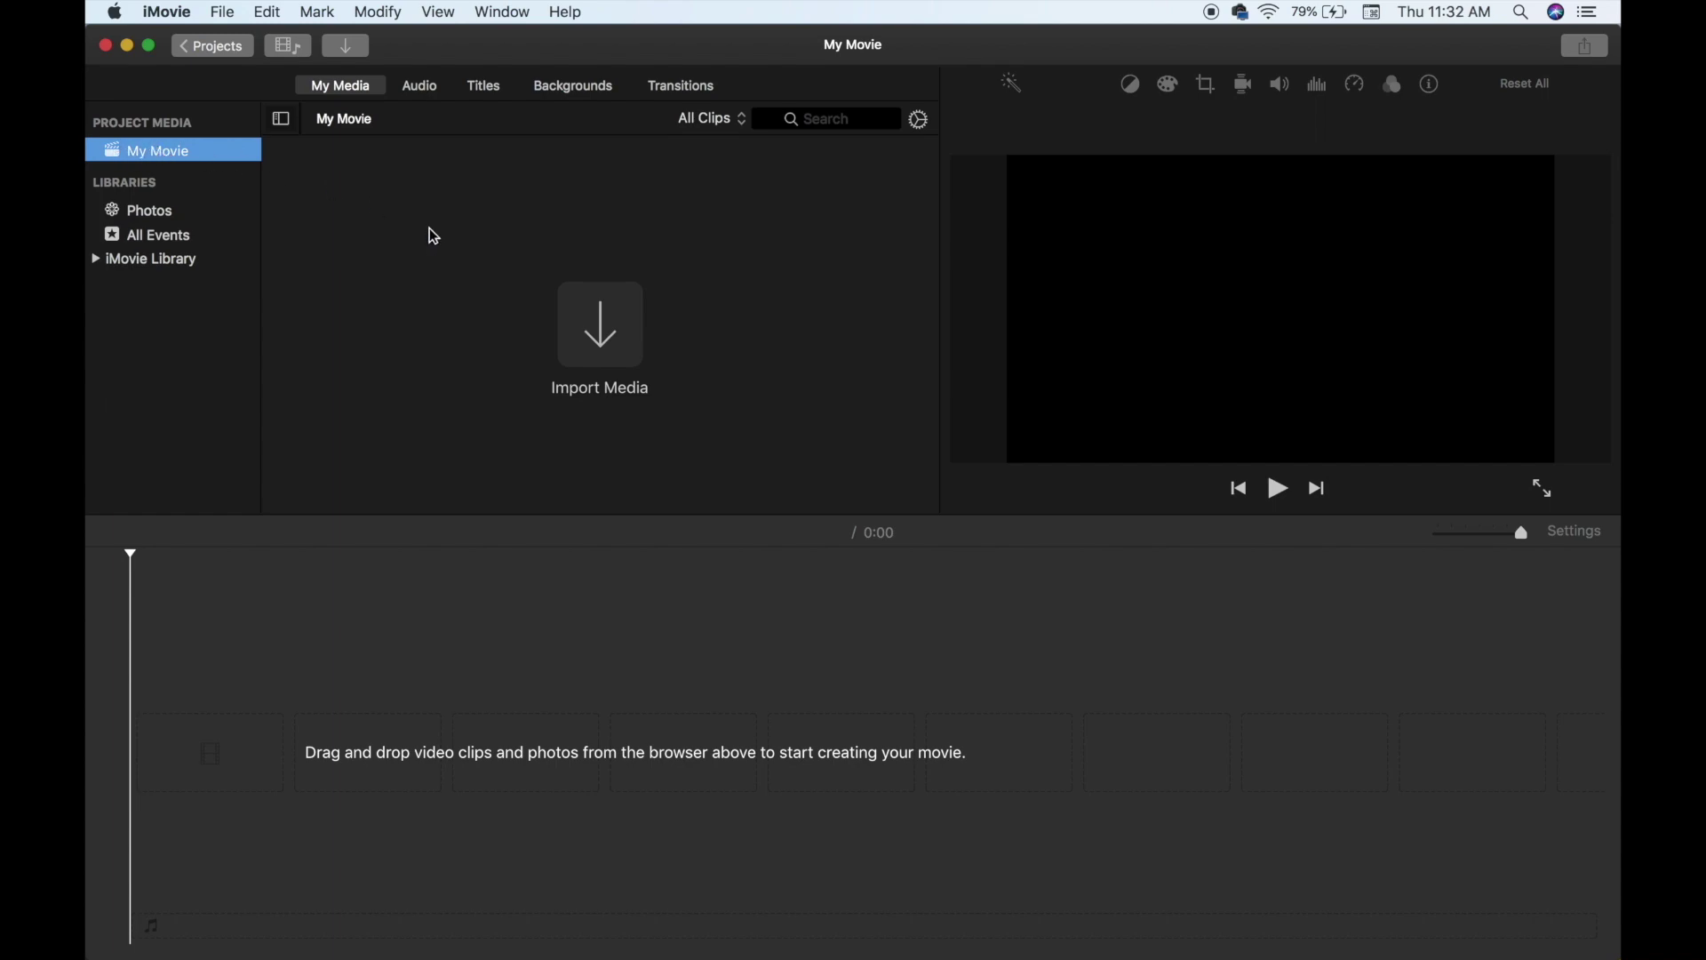
{"action": "left_click", "coordinate": [597, 343]}
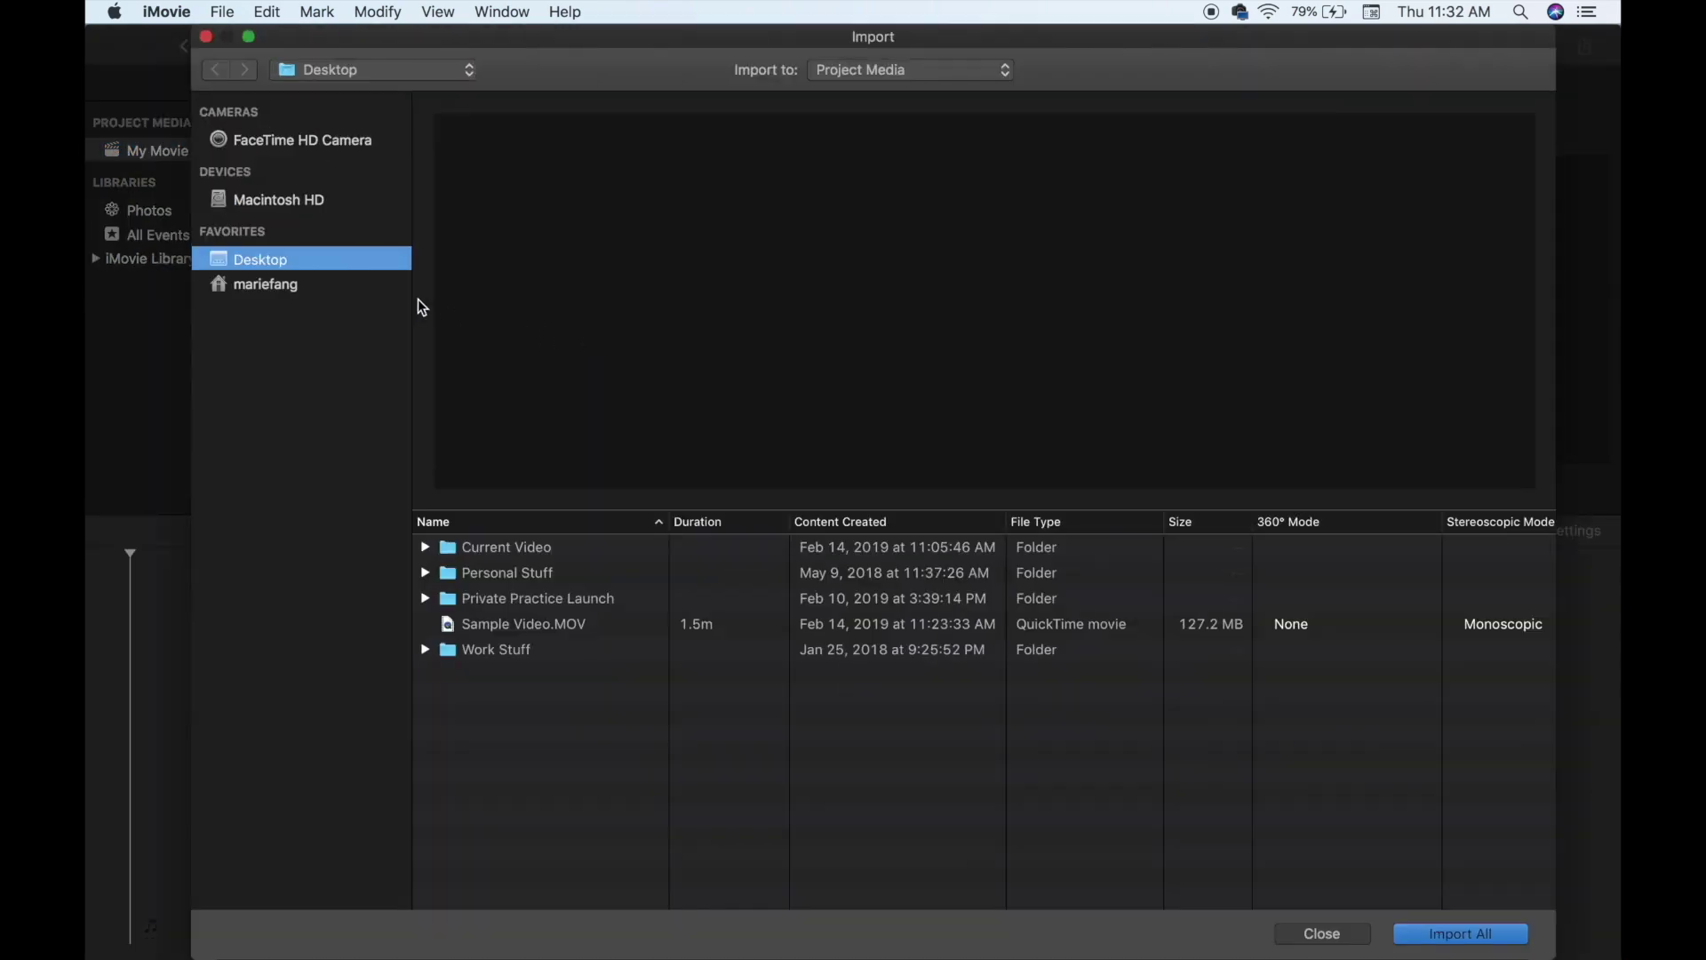
{"action": "left_click", "coordinate": [500, 625]}
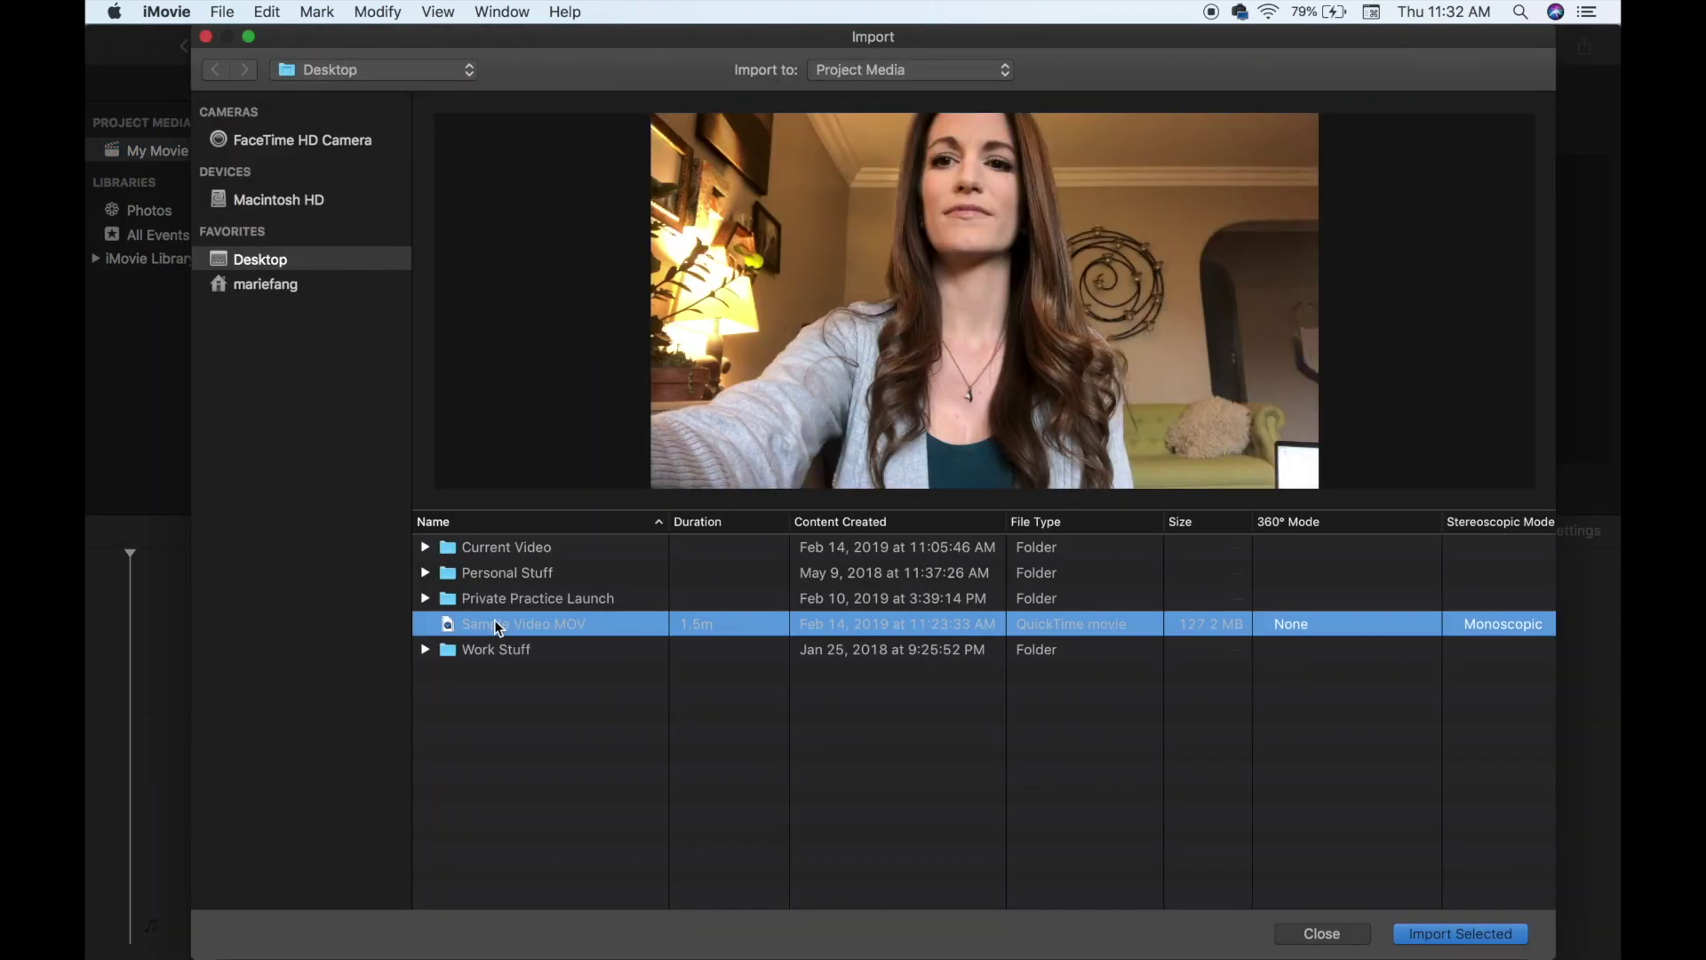
{"action": "left_click", "coordinate": [1468, 935]}
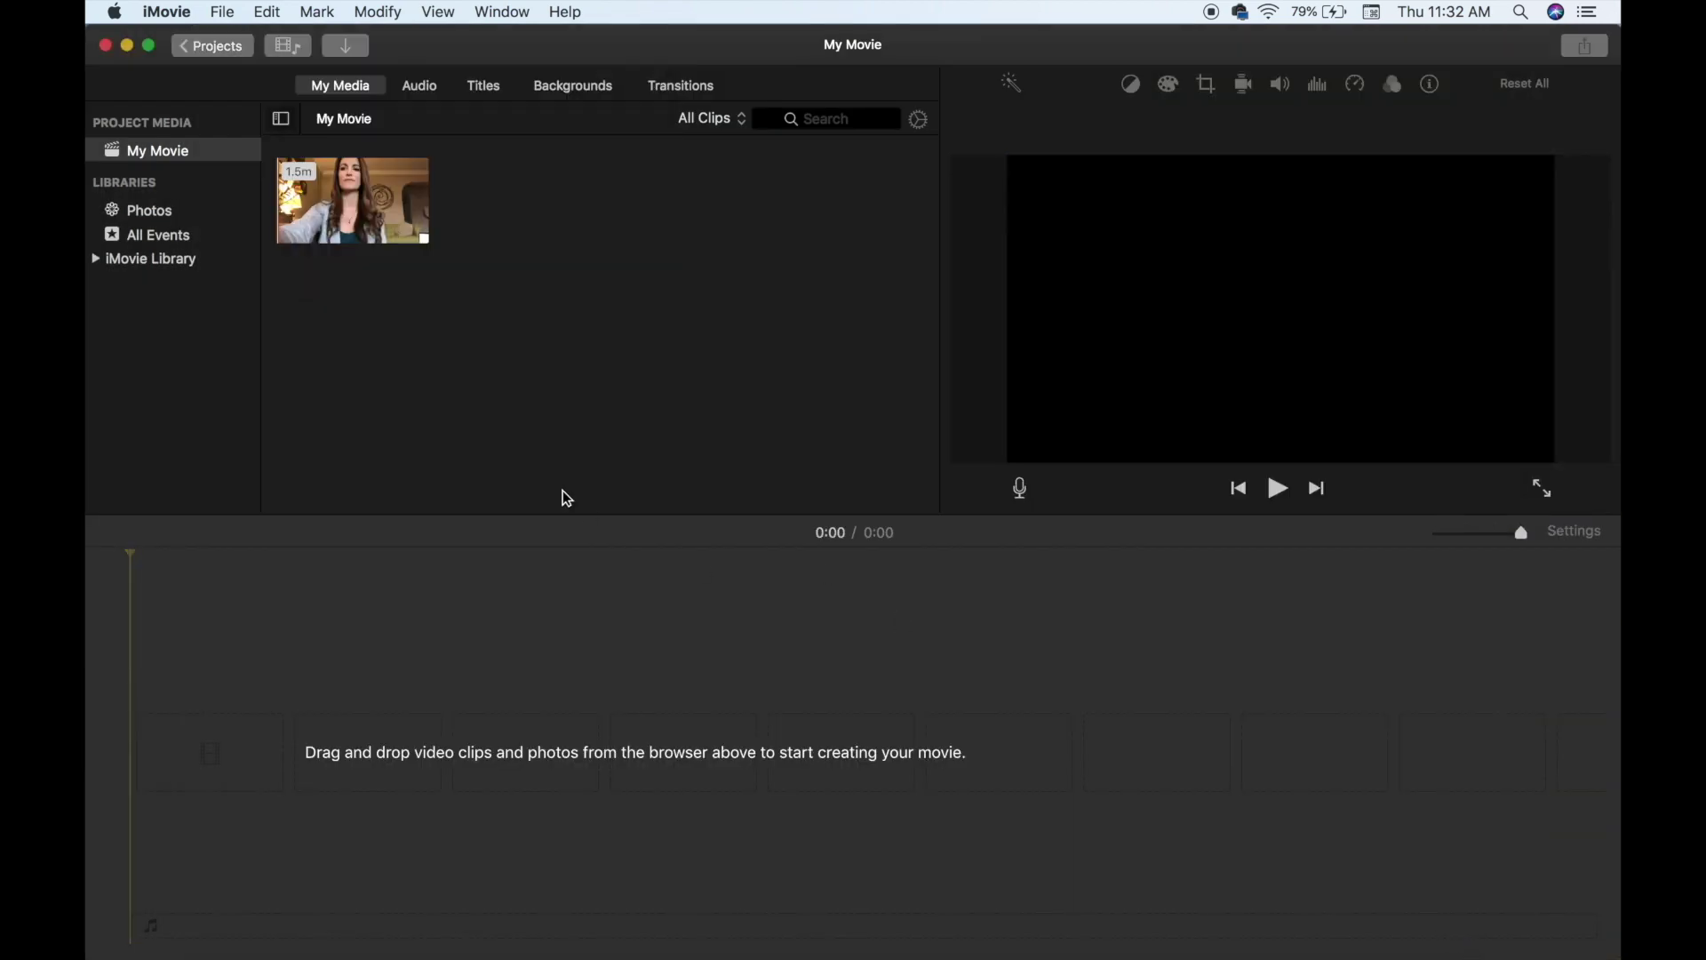
{"action": "left_click_drag", "start_coordinate": [350, 194], "coordinate": [189, 736]}
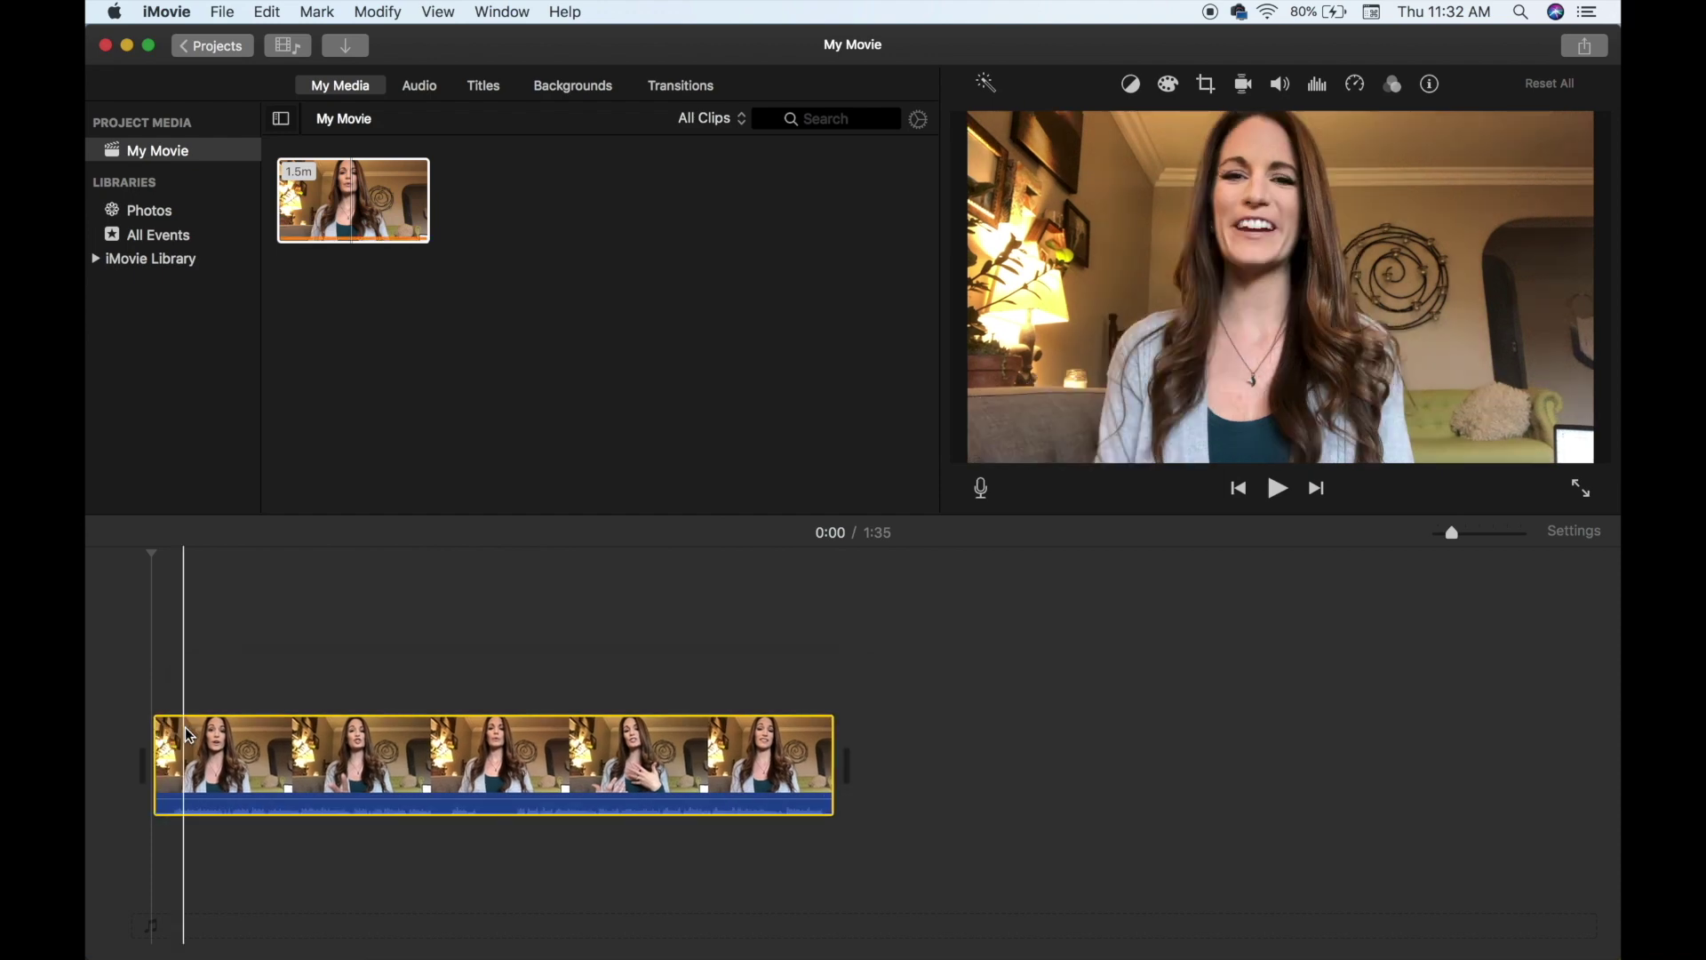
Play the clip's opening, trim about 3 seconds off its start, and play the new beginning
{"action": "left_click_drag", "start_coordinate": [1458, 540], "coordinate": [1493, 534]}
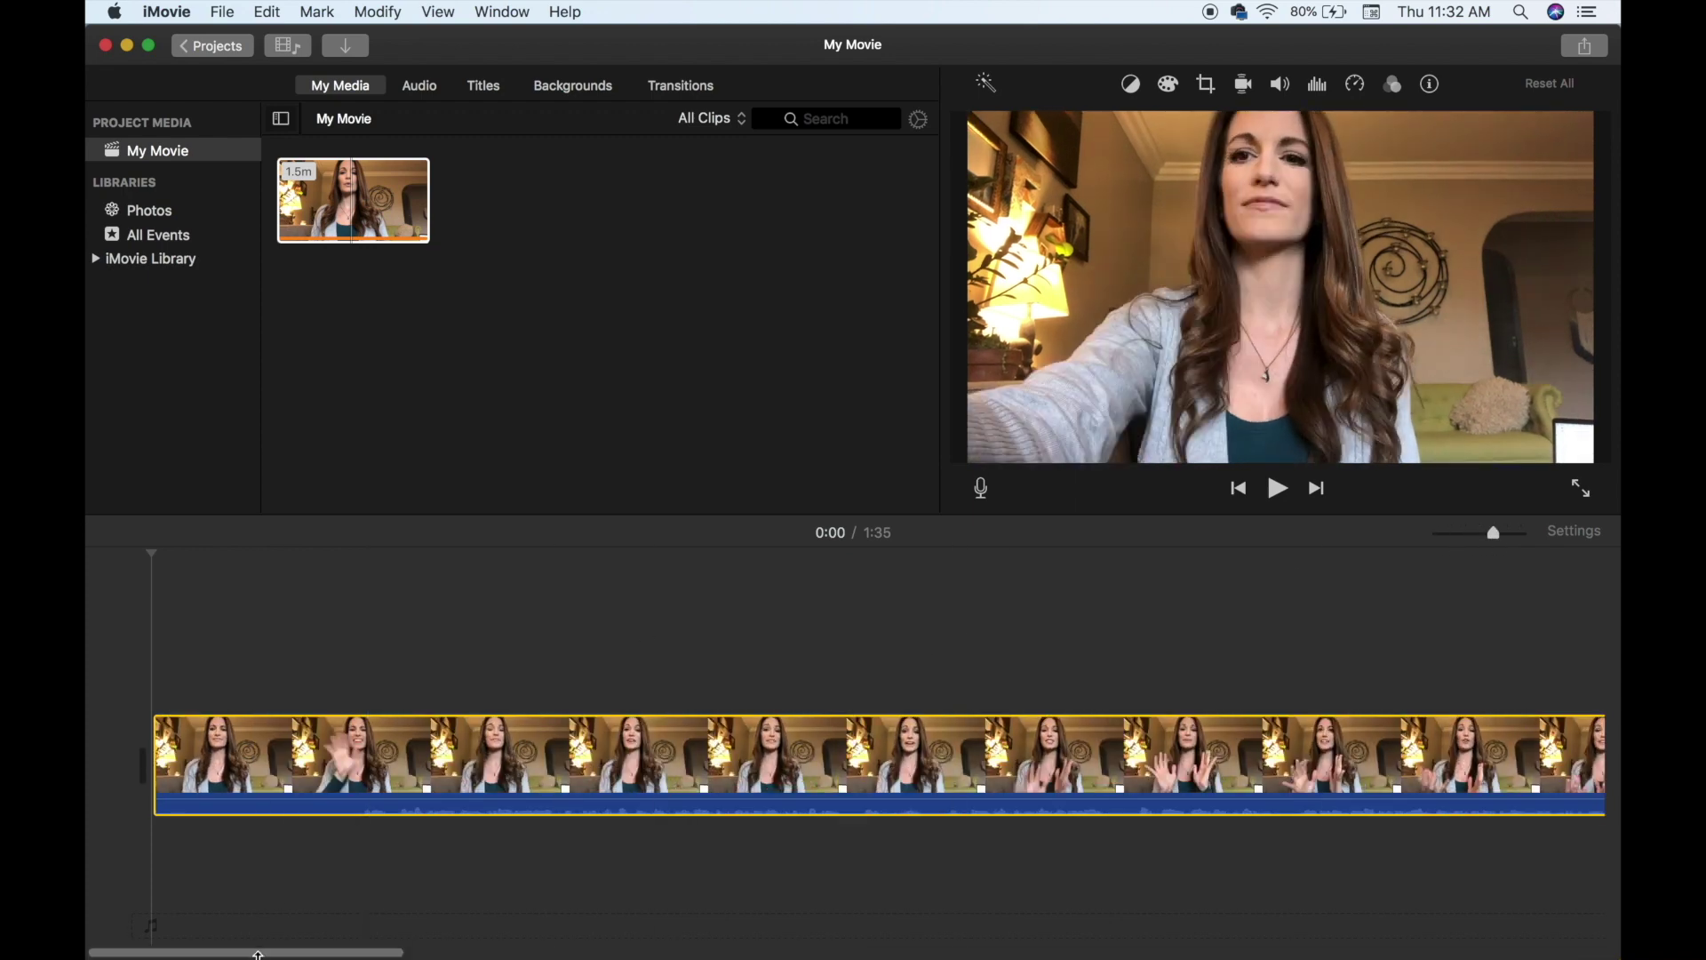
{"action": "left_click", "coordinate": [116, 664]}
{"action": "key", "text": "space"}
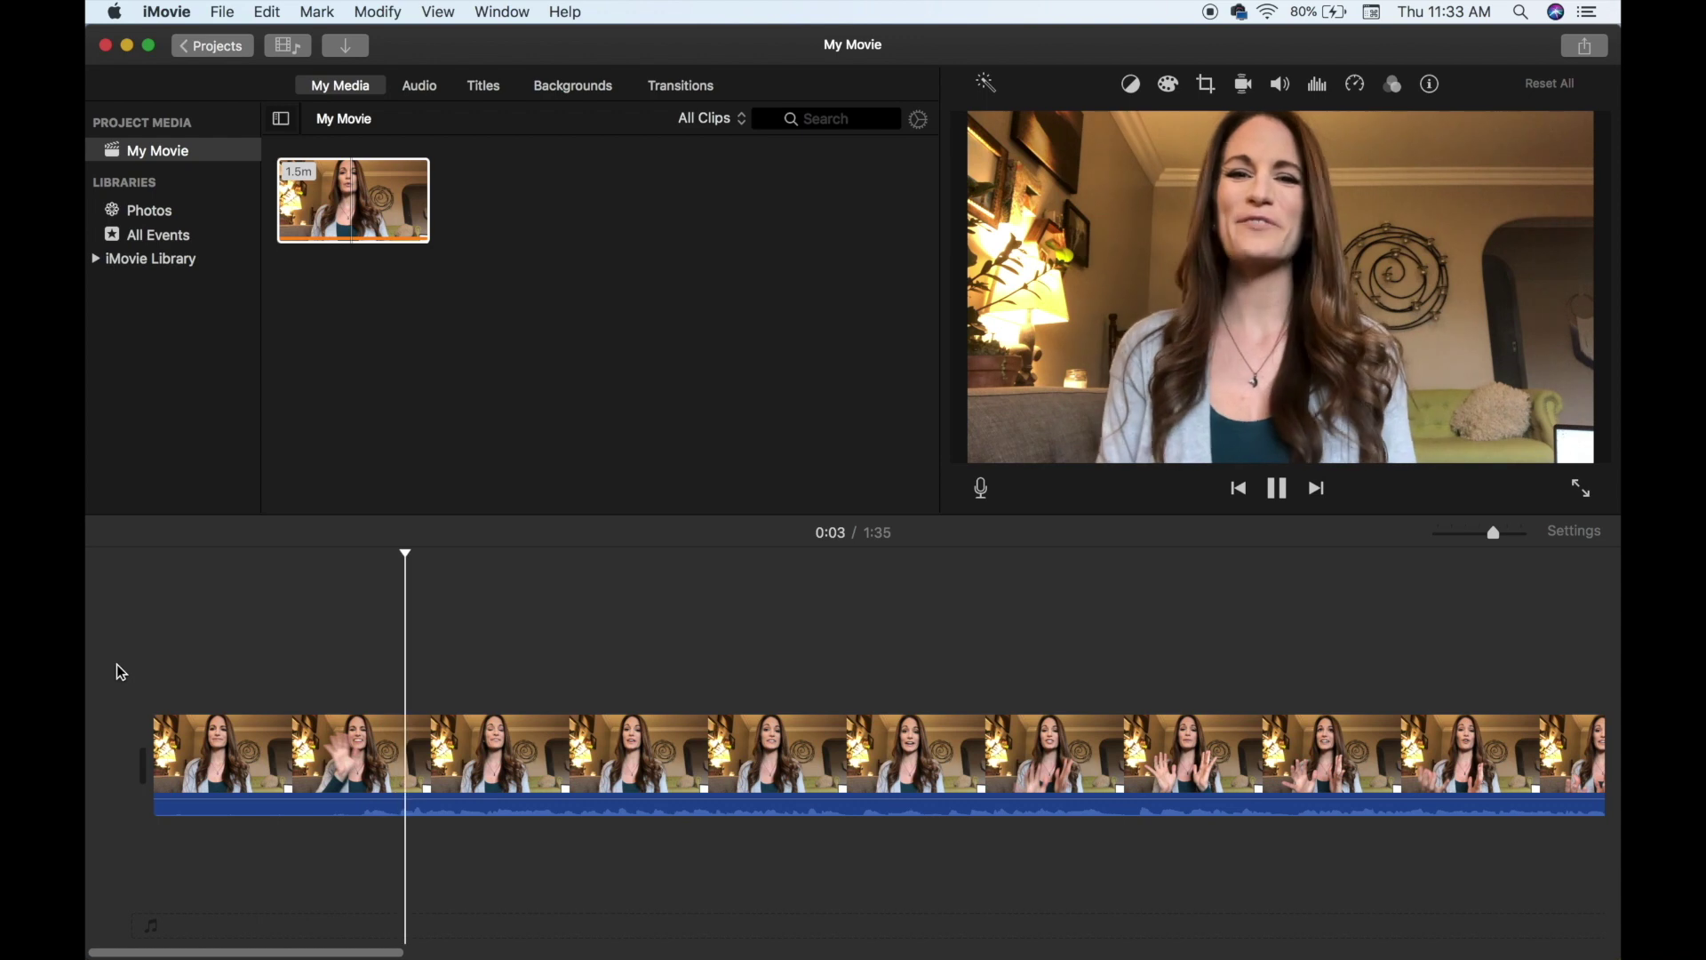
{"action": "key", "text": "space"}
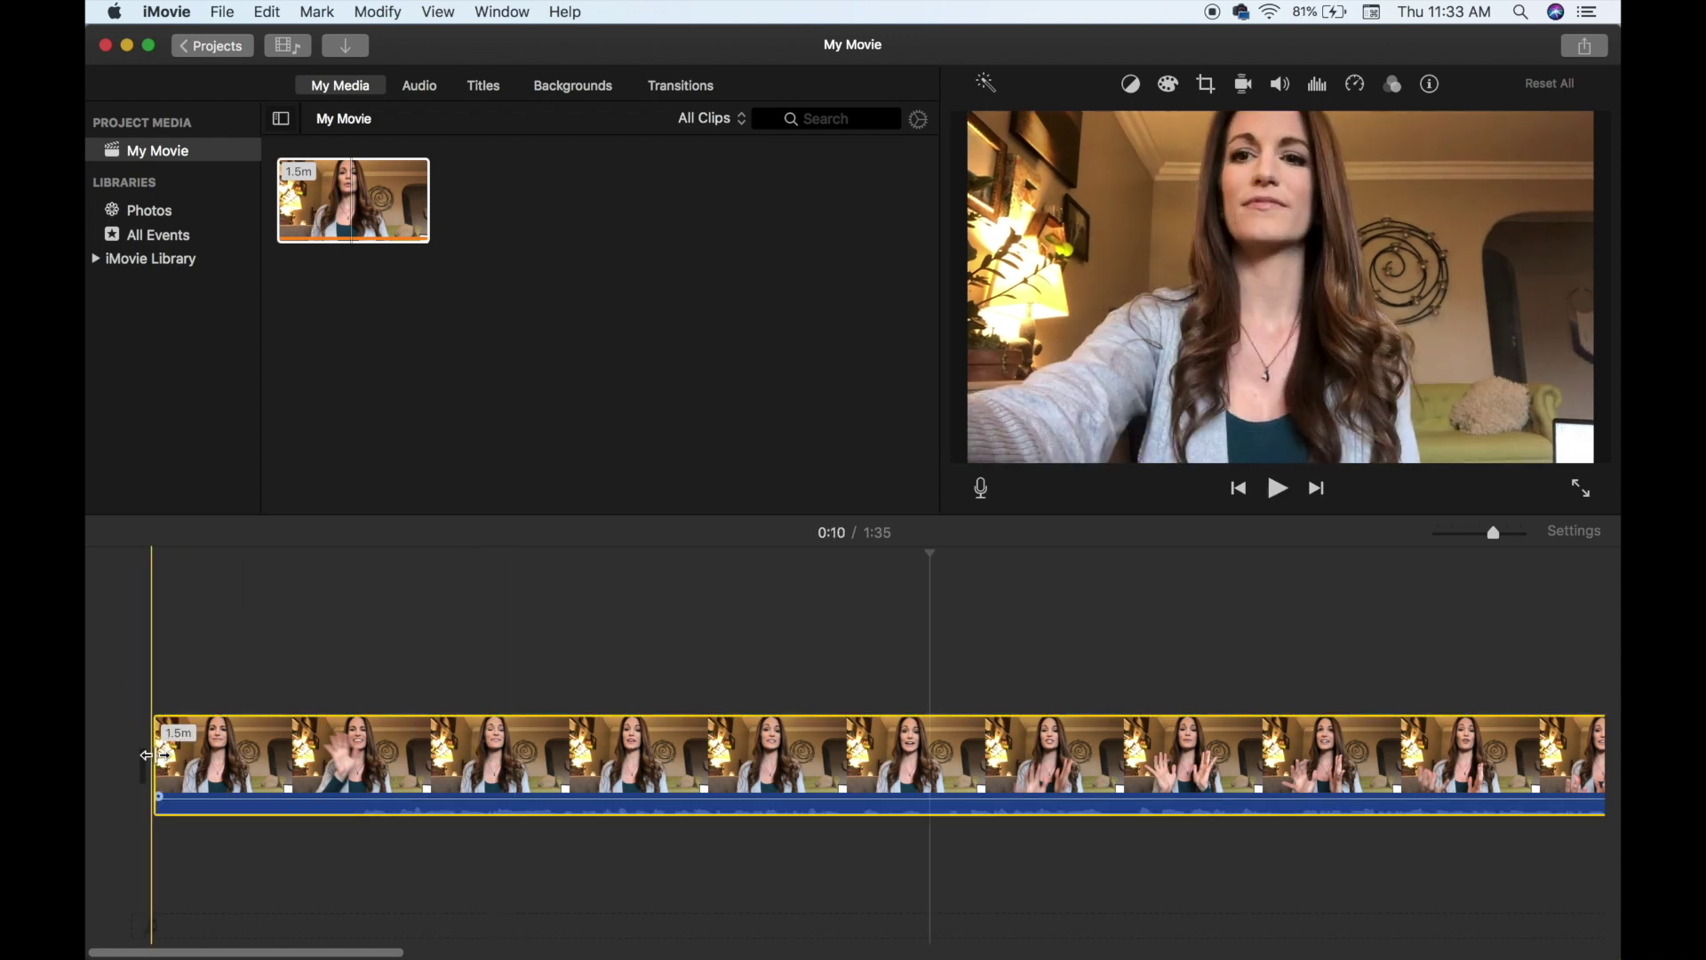
{"action": "left_click_drag", "start_coordinate": [151, 765], "coordinate": [353, 777]}
{"action": "key", "text": "space"}
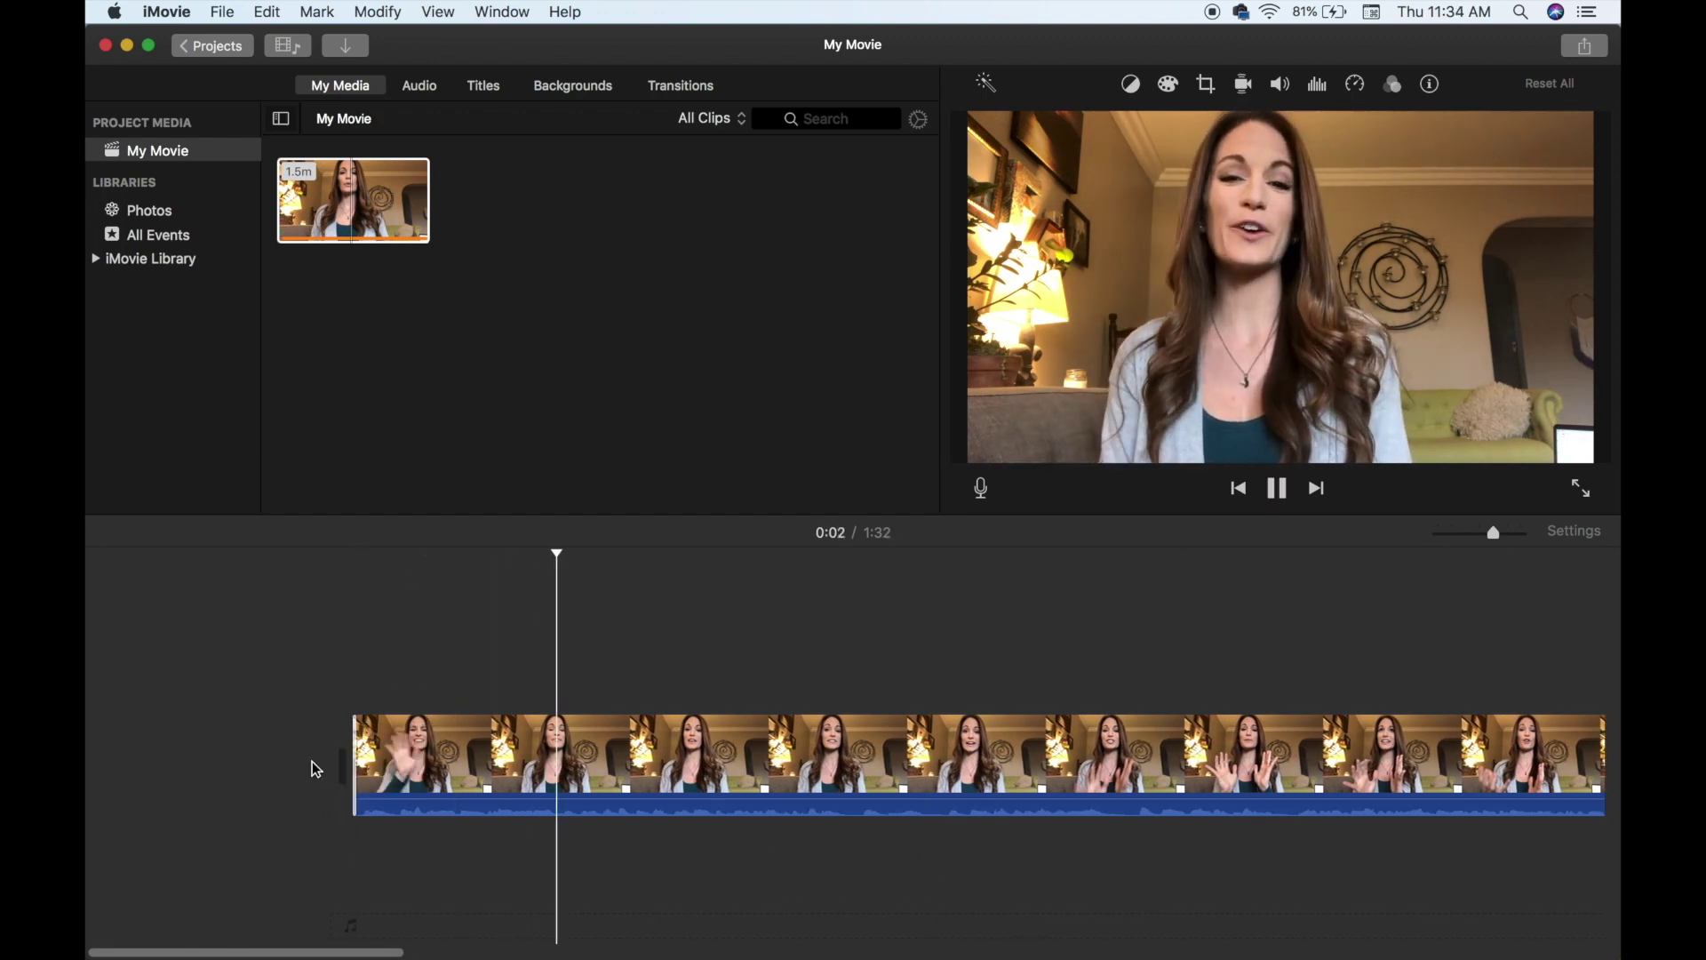
{"action": "key", "text": "space"}
Split the clip at 1:31 near its end and delete the short trailing piece
{"action": "scroll", "coordinate": [532, 638], "scroll_direction": "right", "scroll_amount": 10}
{"action": "scroll", "coordinate": [532, 638], "scroll_direction": "right", "scroll_amount": 5}
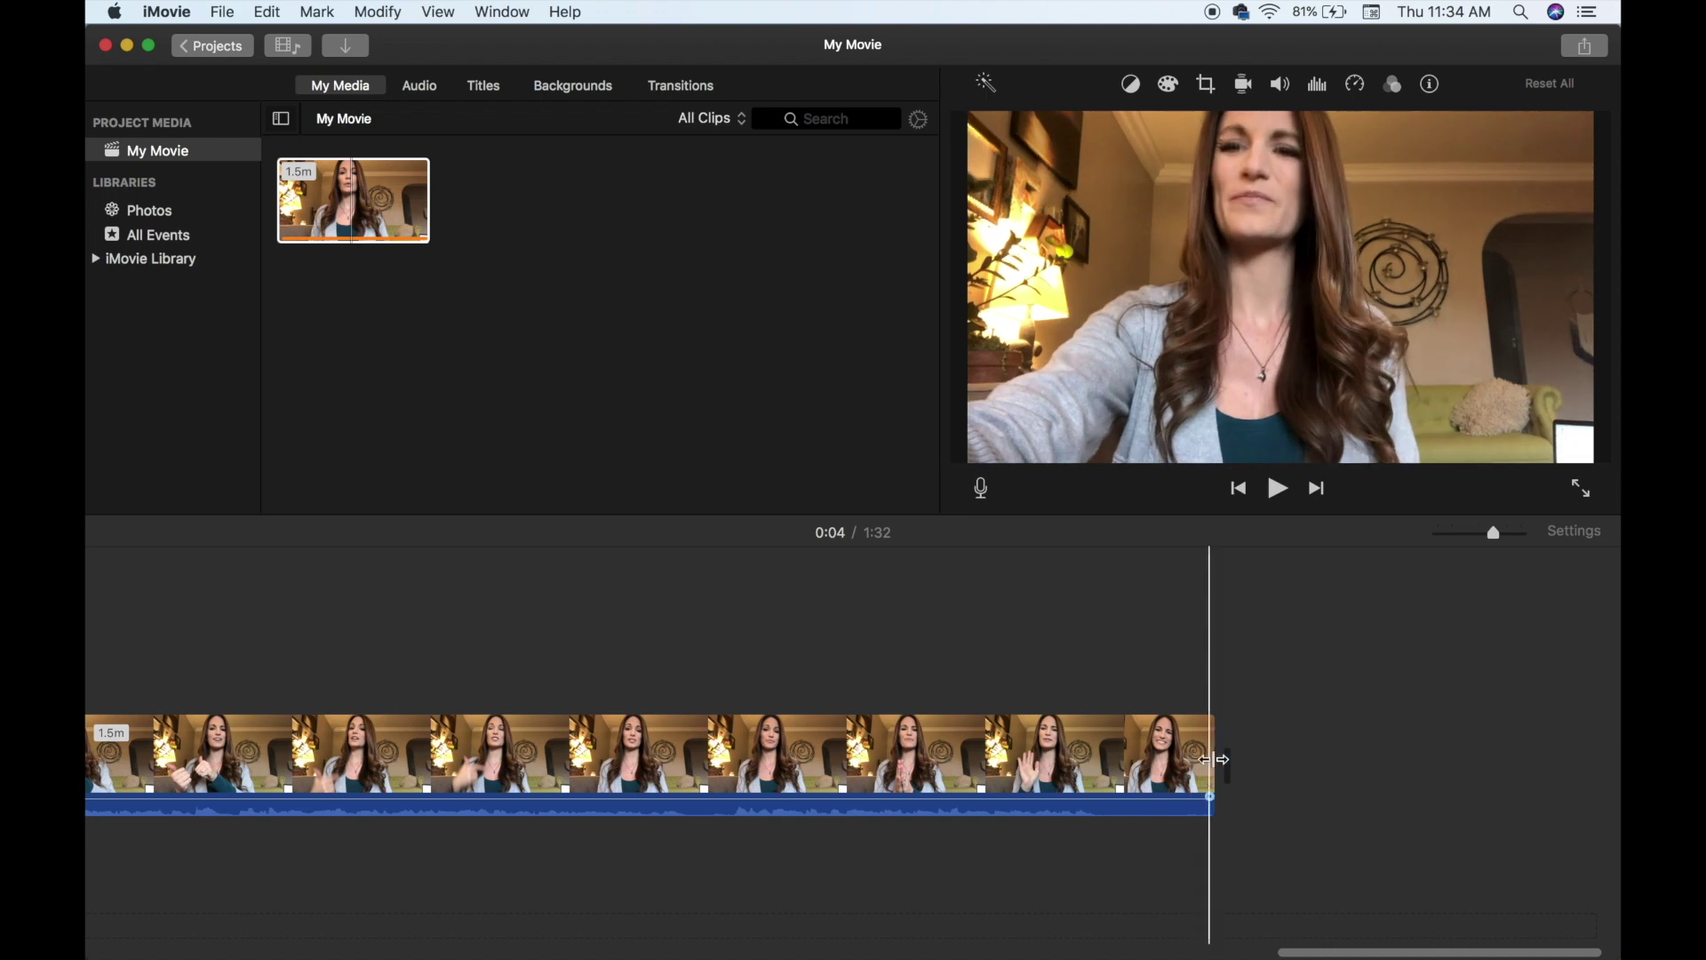
{"action": "left_click", "coordinate": [1103, 777]}
{"action": "key", "text": "super+b"}
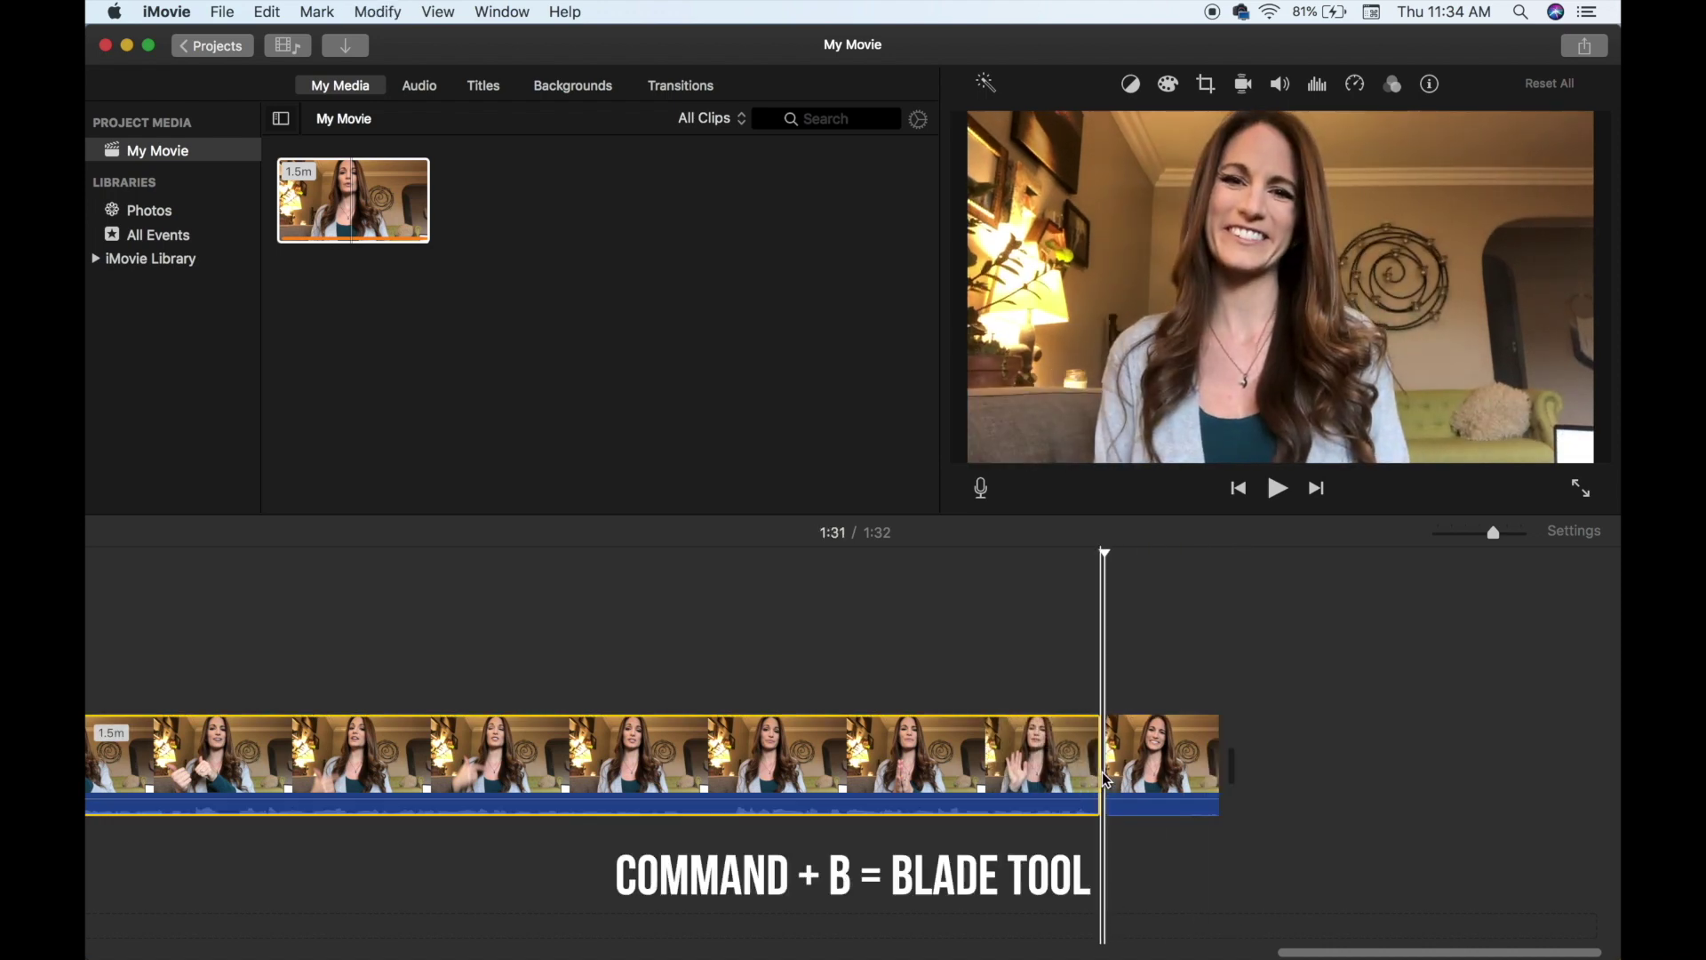
{"action": "left_click", "coordinate": [1131, 766]}
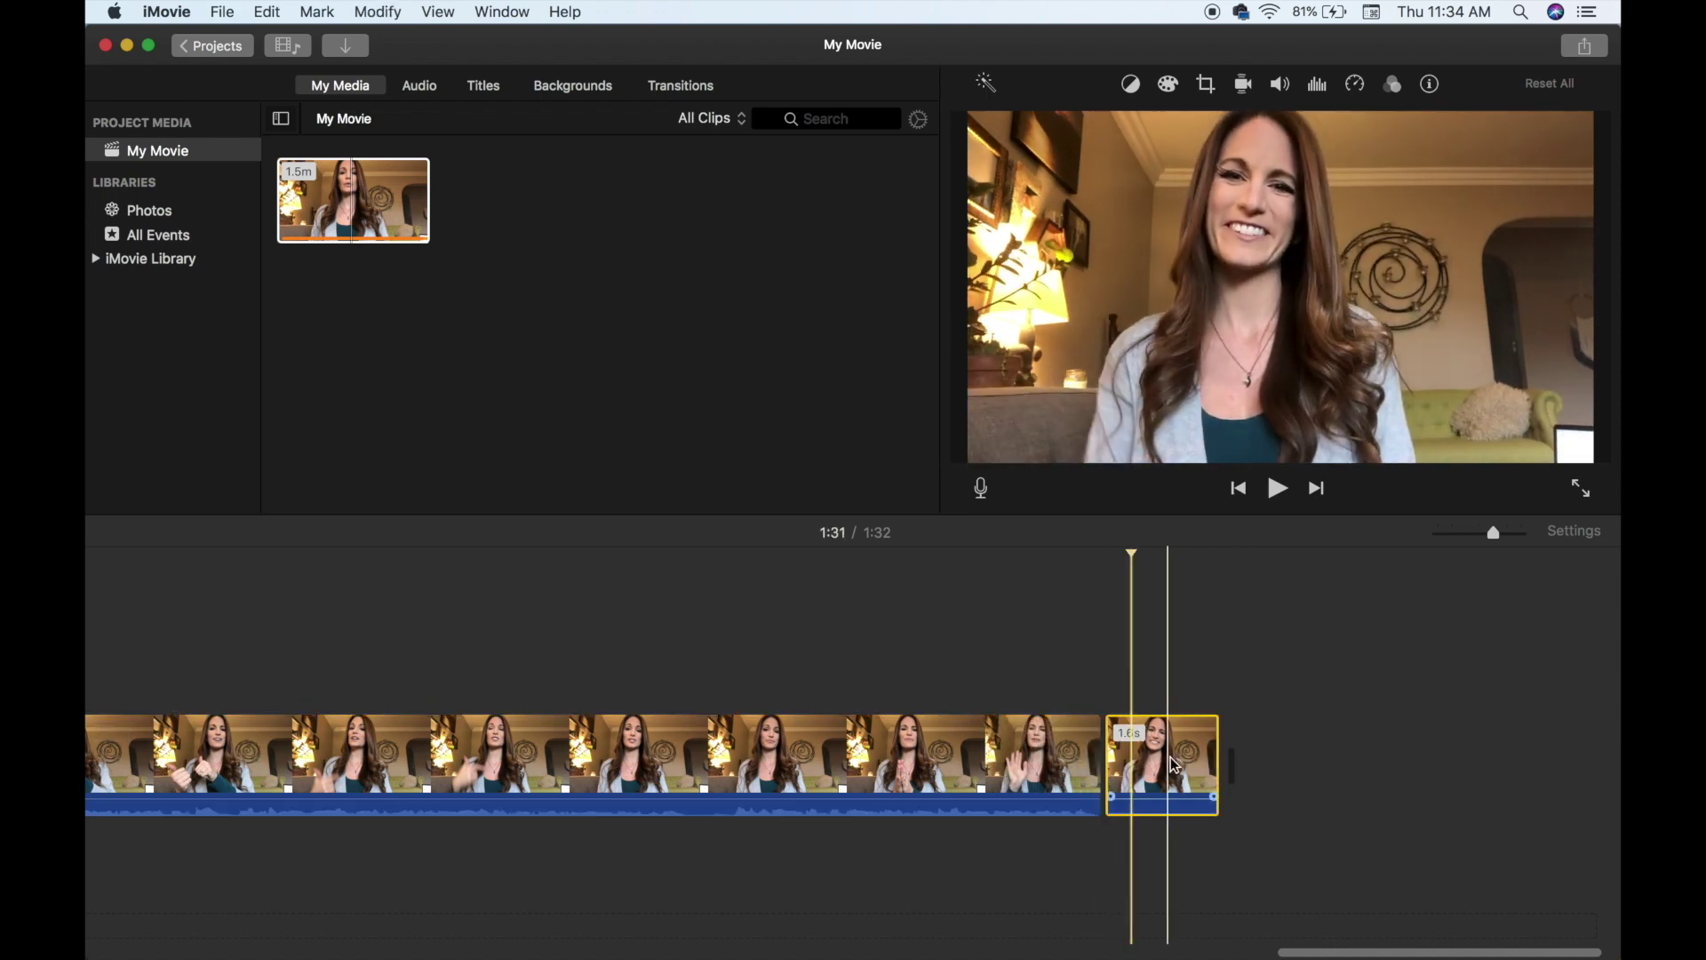
{"action": "key", "text": "Delete"}
Select the video clip near the start of the timeline and enlarge the preview area
{"action": "scroll", "coordinate": [1171, 755], "scroll_direction": "left", "scroll_amount": 15}
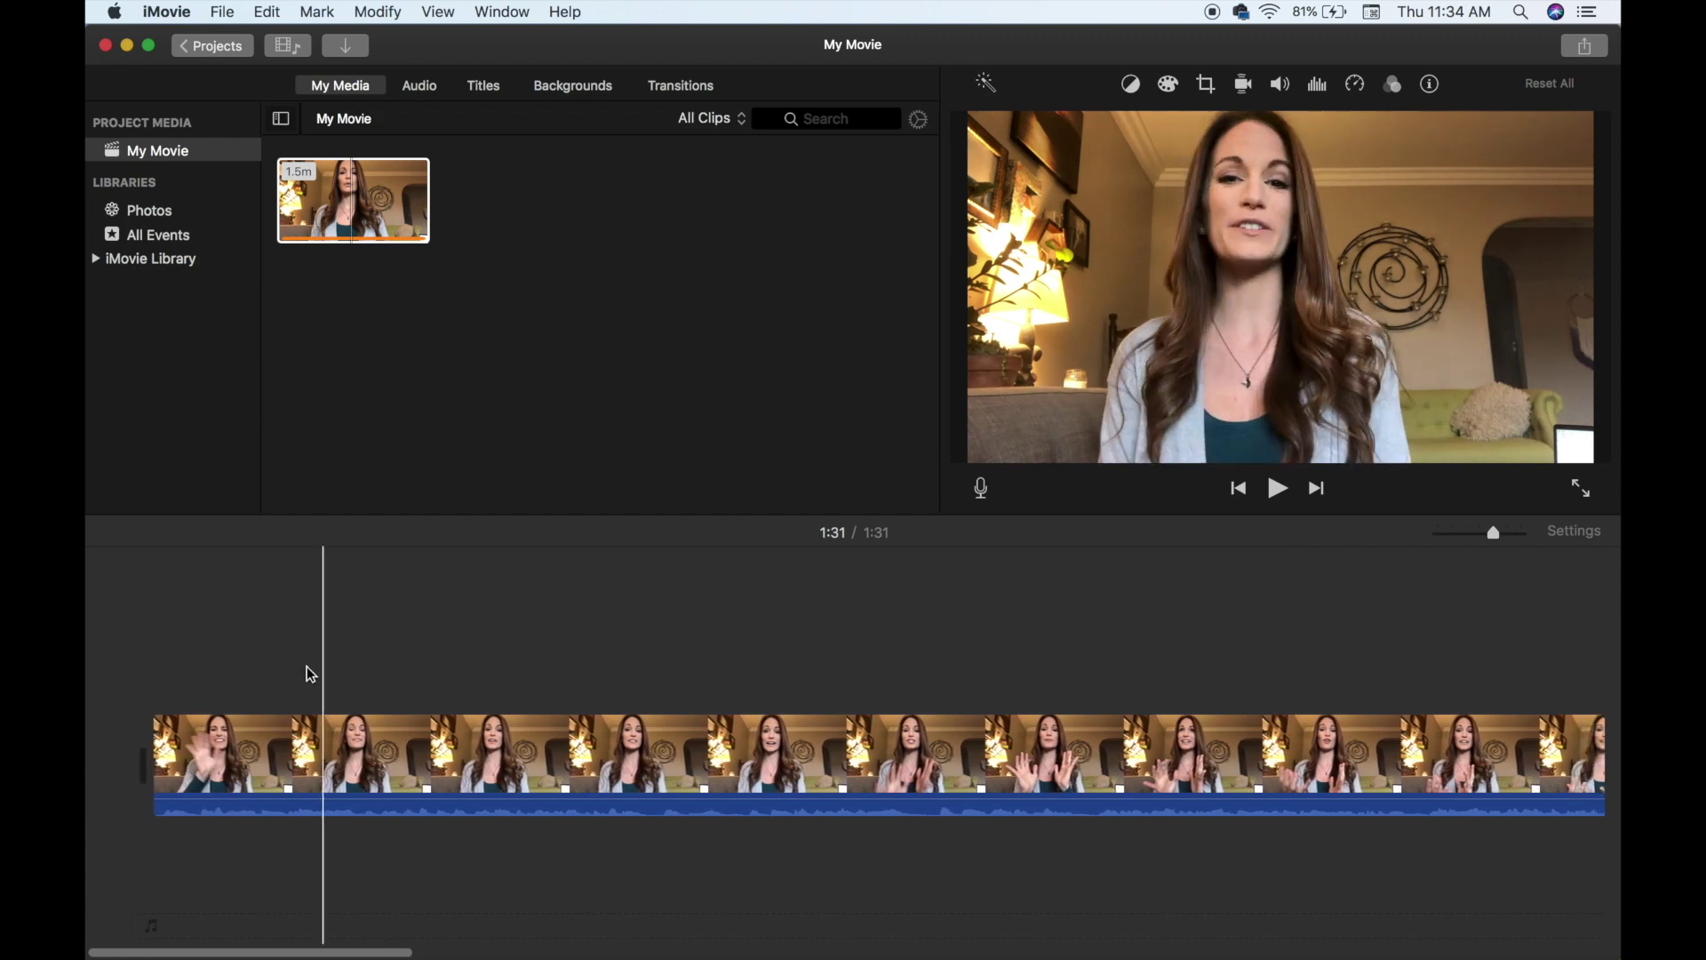
{"action": "left_click", "coordinate": [363, 764]}
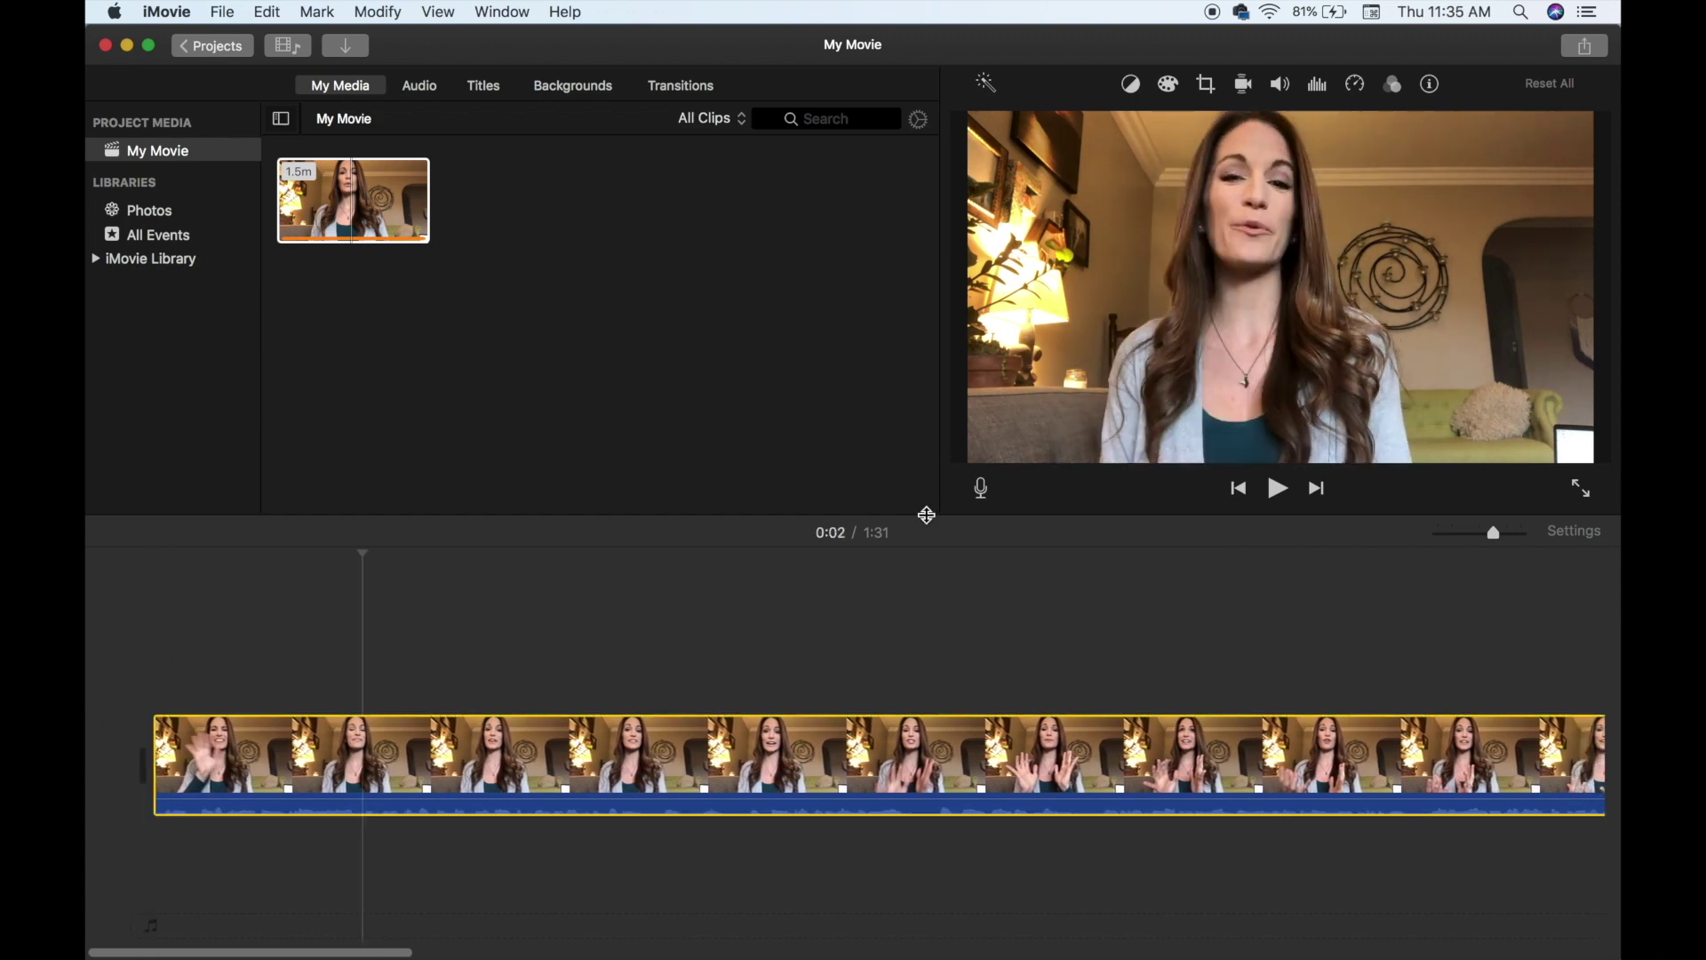
{"action": "left_click_drag", "start_coordinate": [927, 515], "coordinate": [903, 733]}
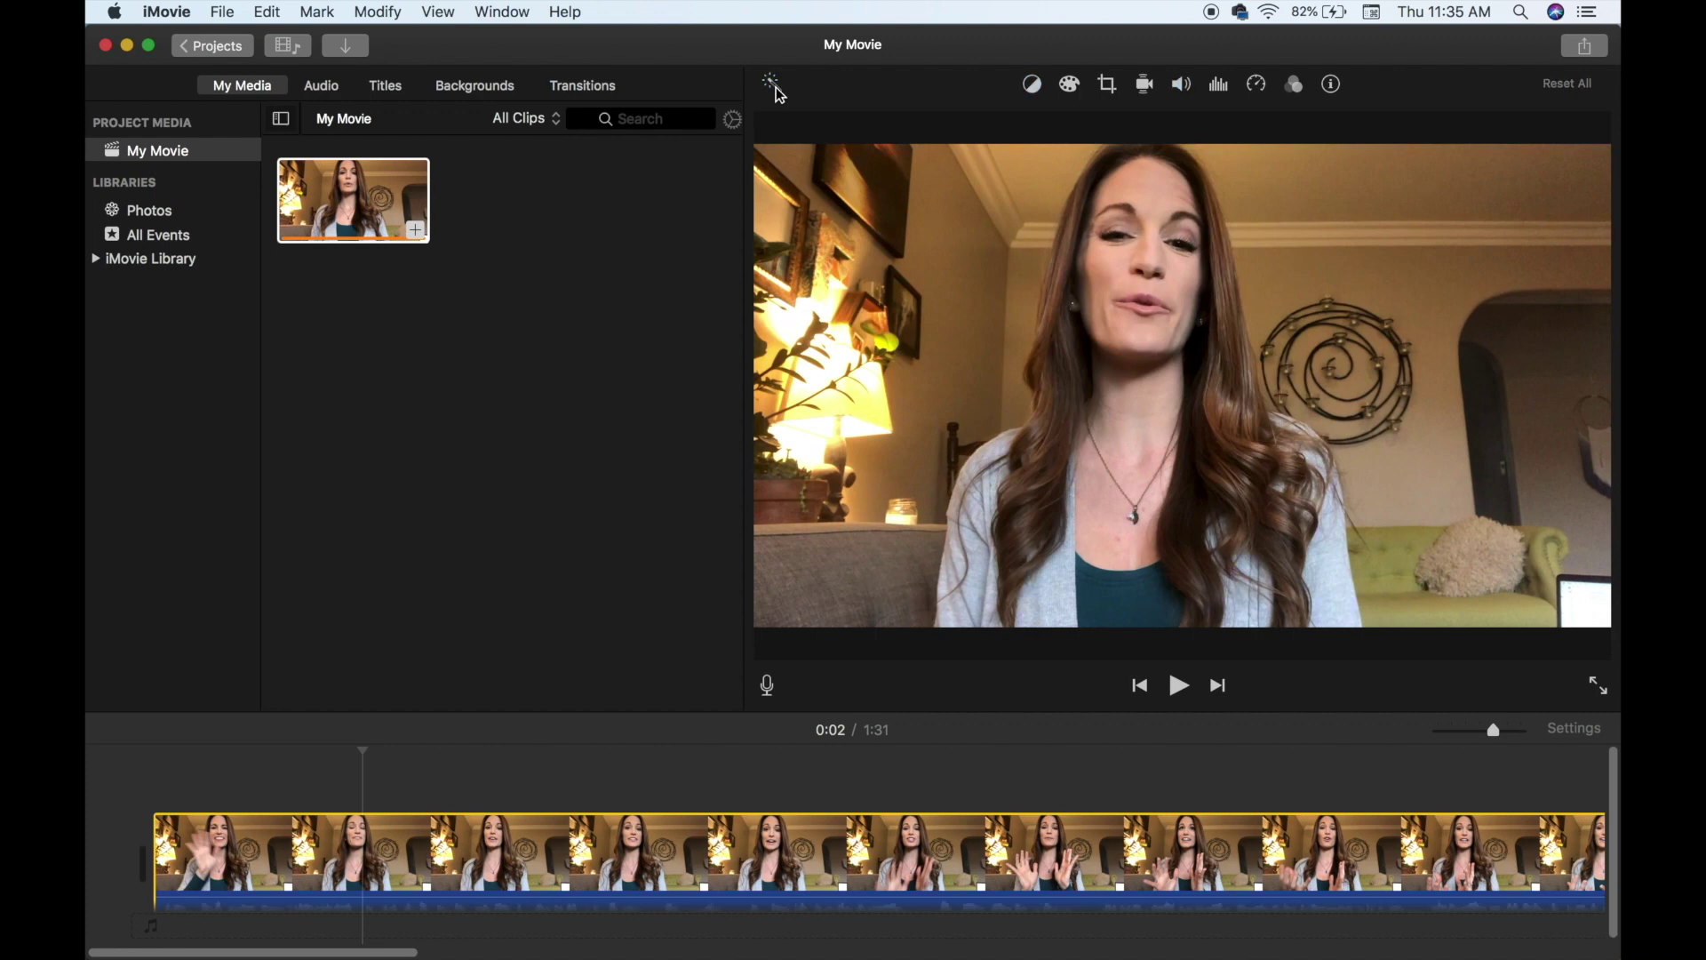
Apply Auto color balance to the clip, then view its color correction and stabilization settings
{"action": "left_click", "coordinate": [1033, 85]}
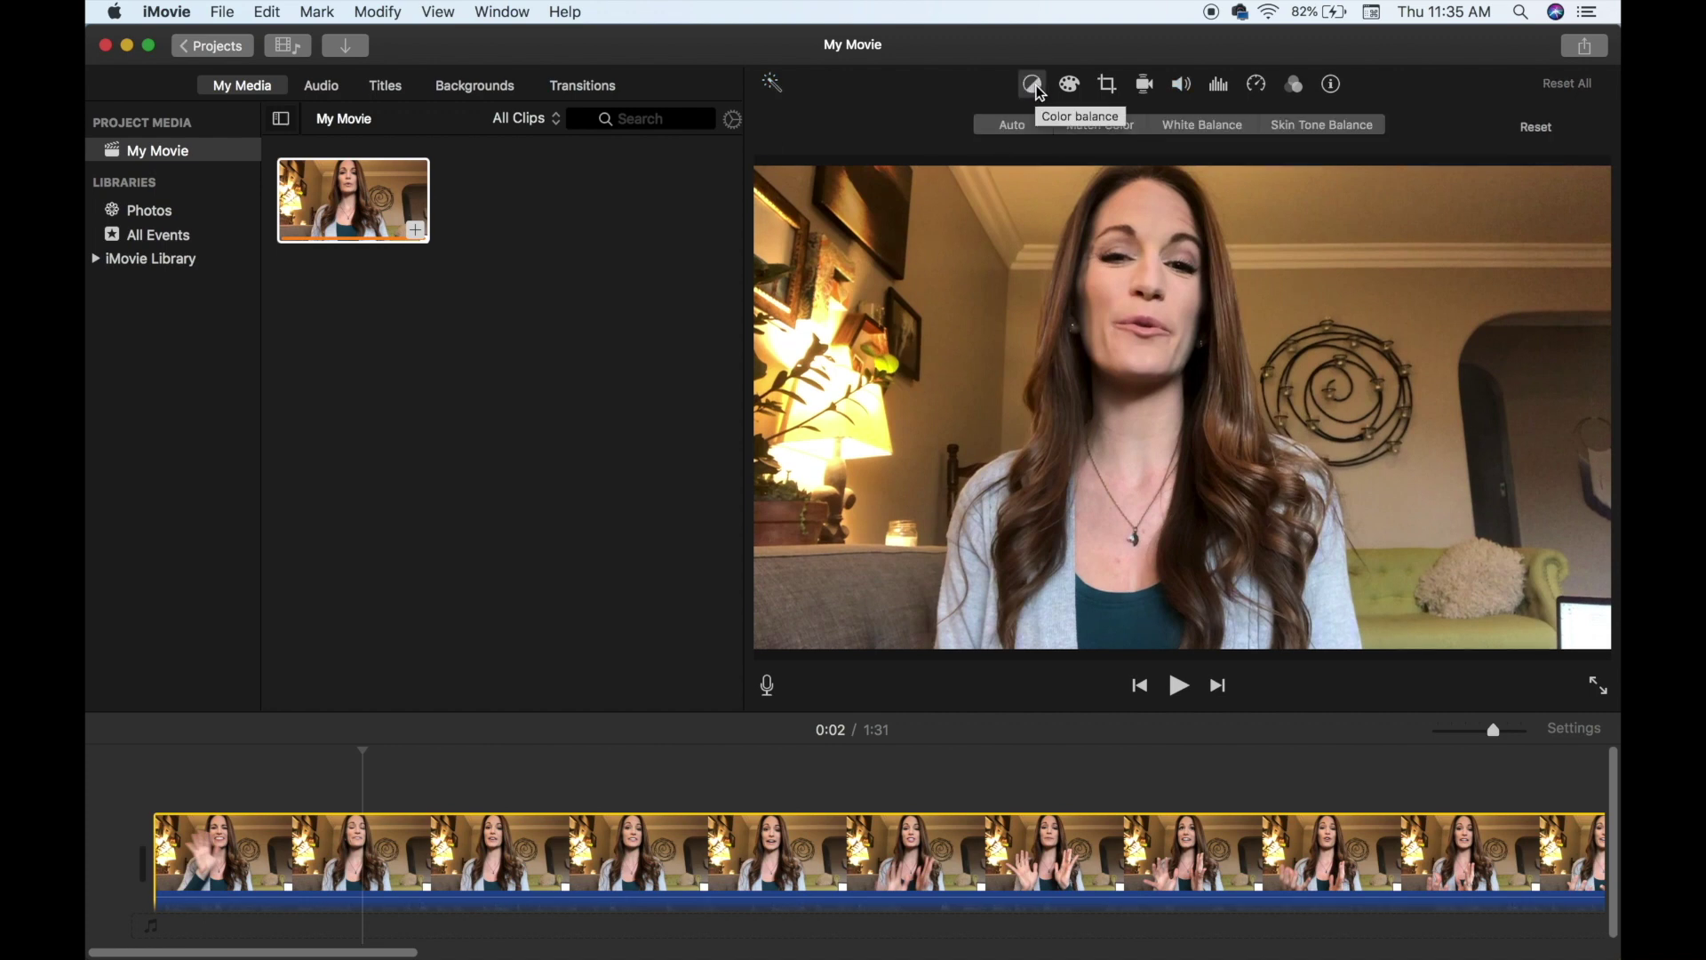
{"action": "left_click", "coordinate": [1023, 133]}
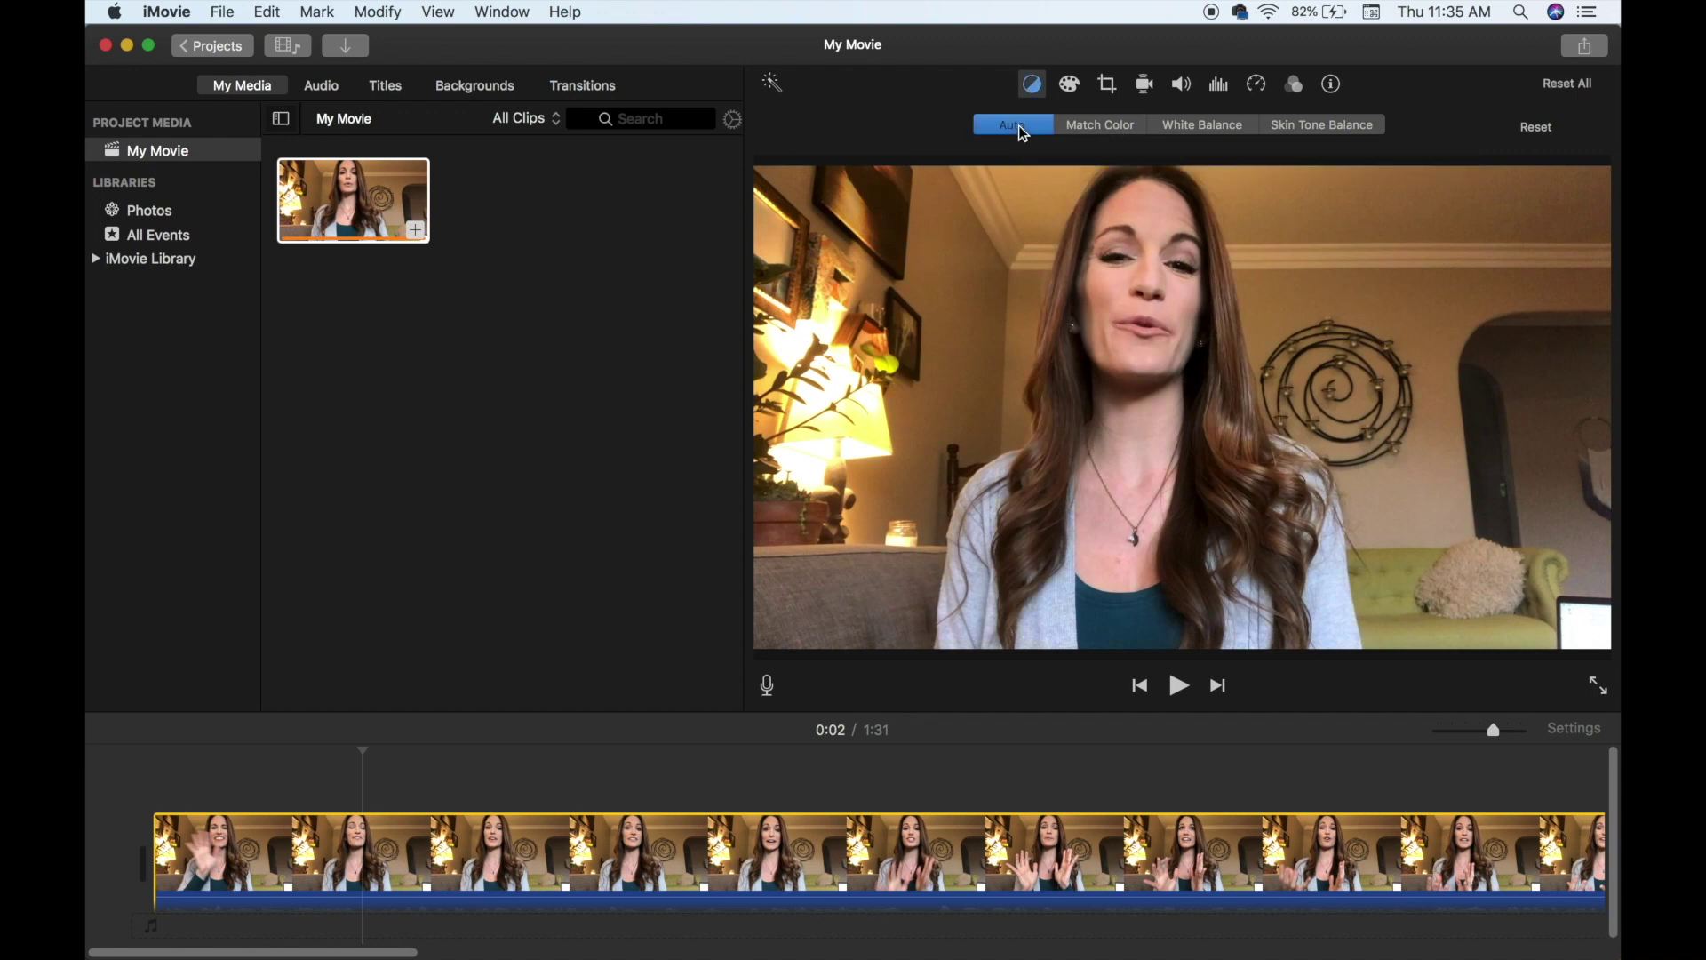
{"action": "left_click", "coordinate": [1071, 86]}
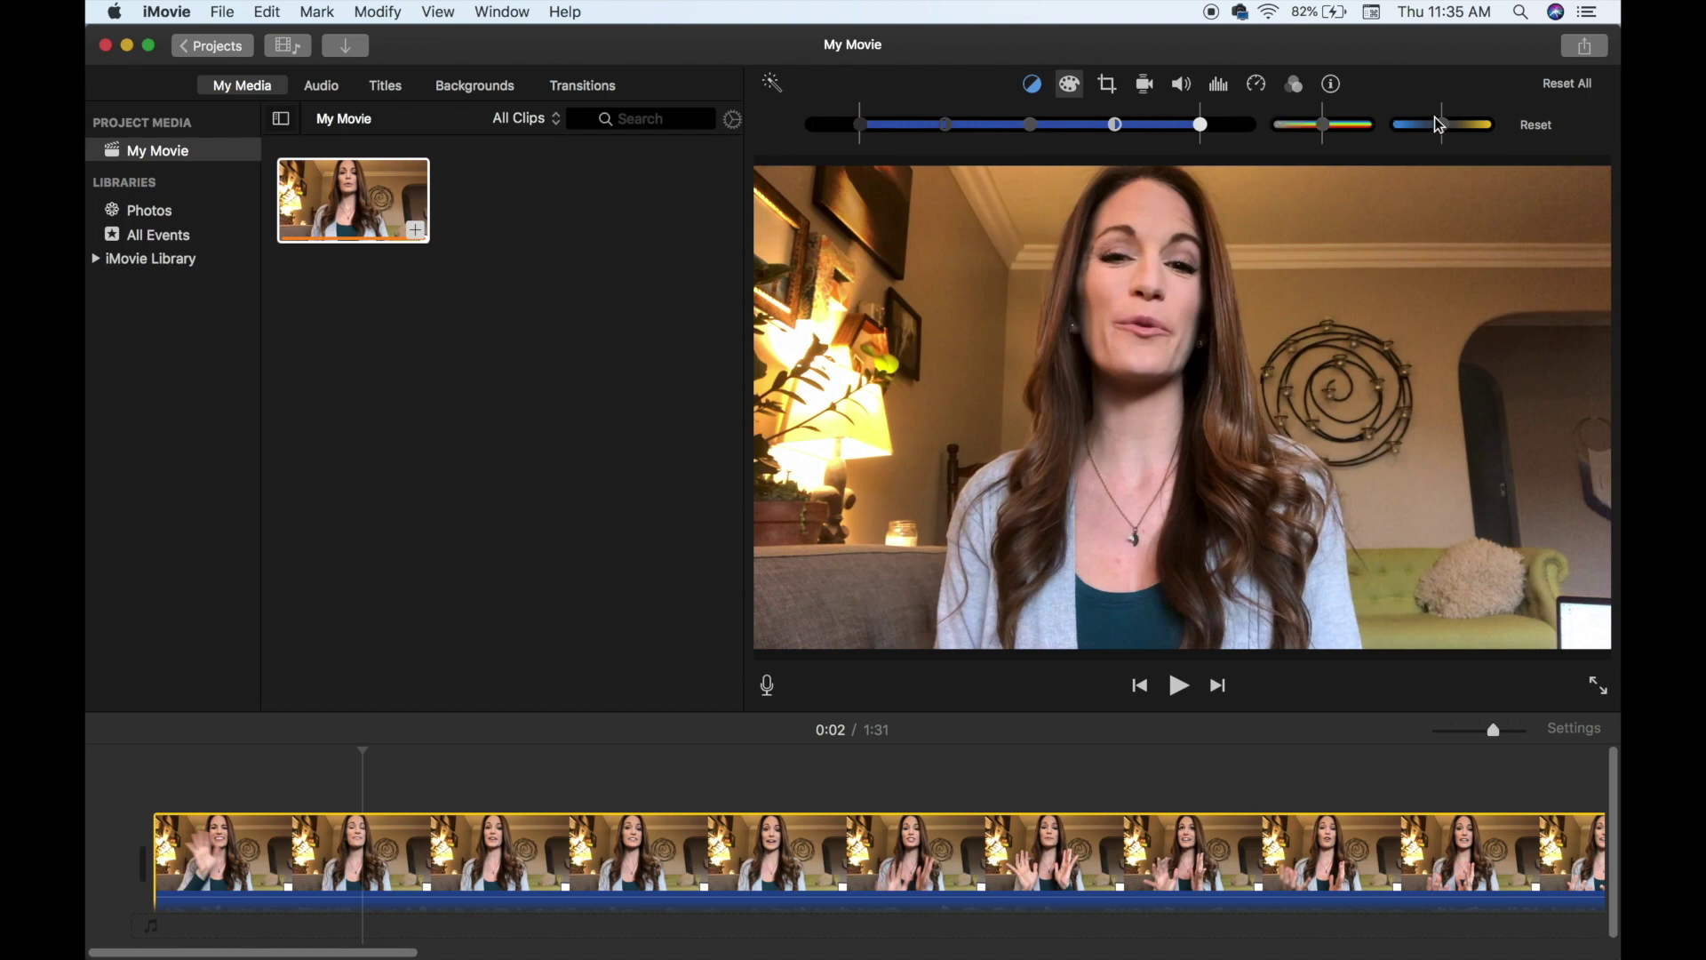
{"action": "left_click", "coordinate": [1144, 83]}
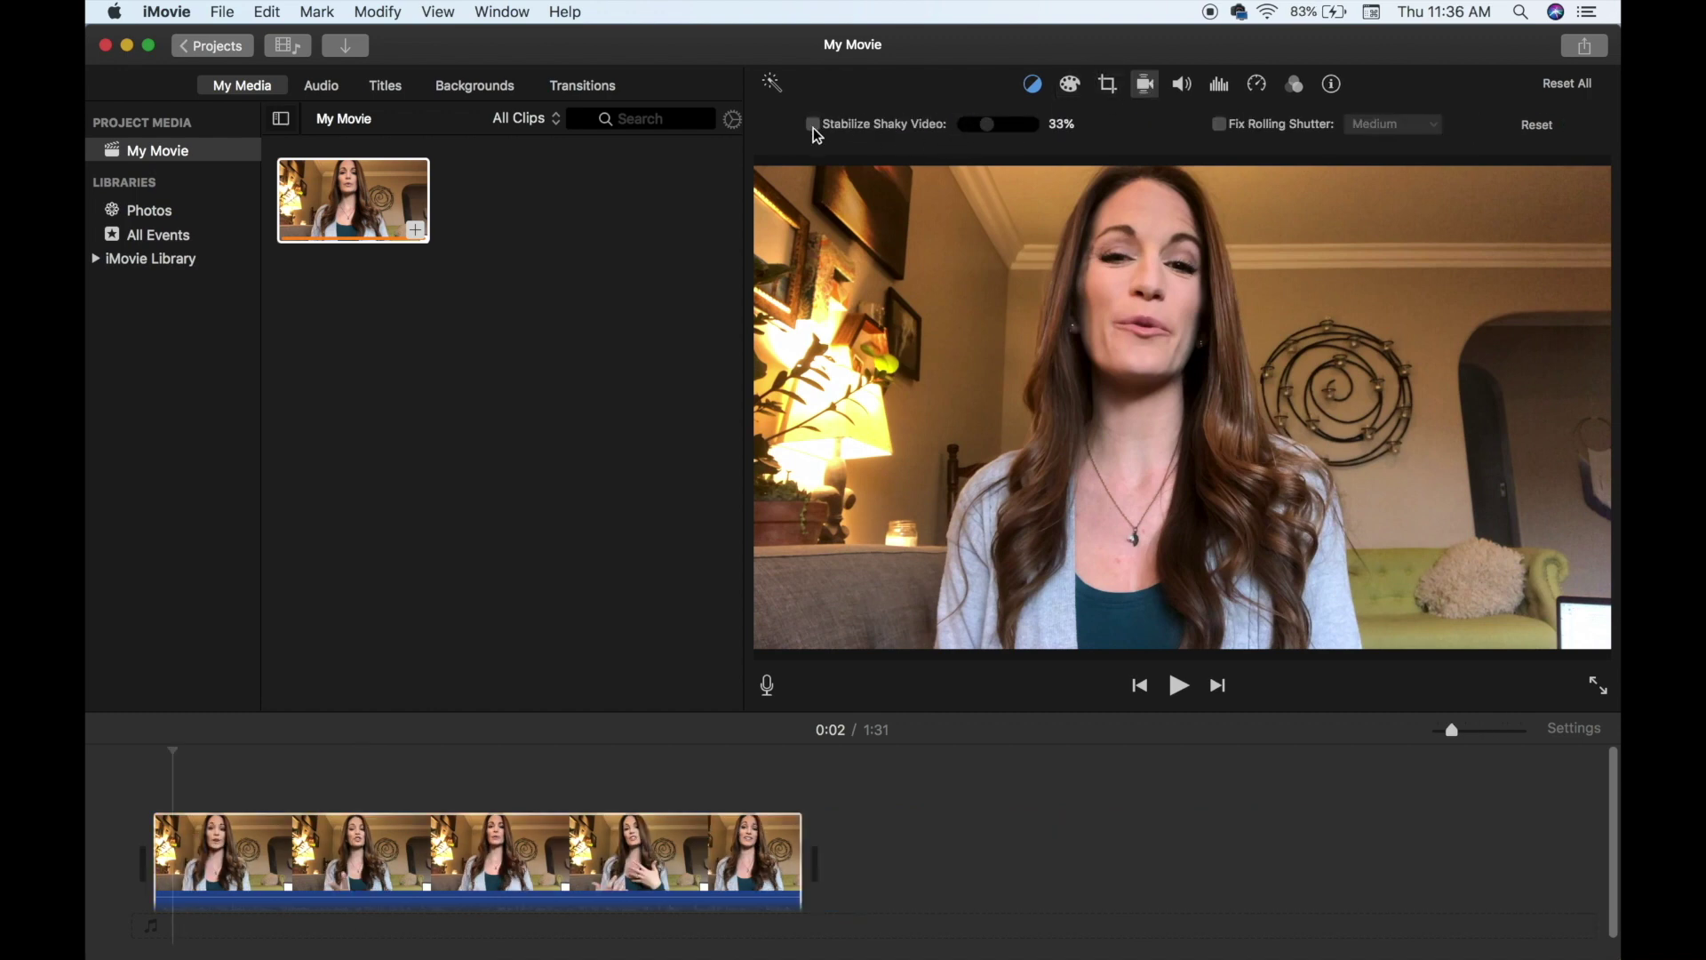
Apply Auto volume enhancement to the clip and open its noise reduction and equalizer settings
{"action": "left_click", "coordinate": [1181, 86]}
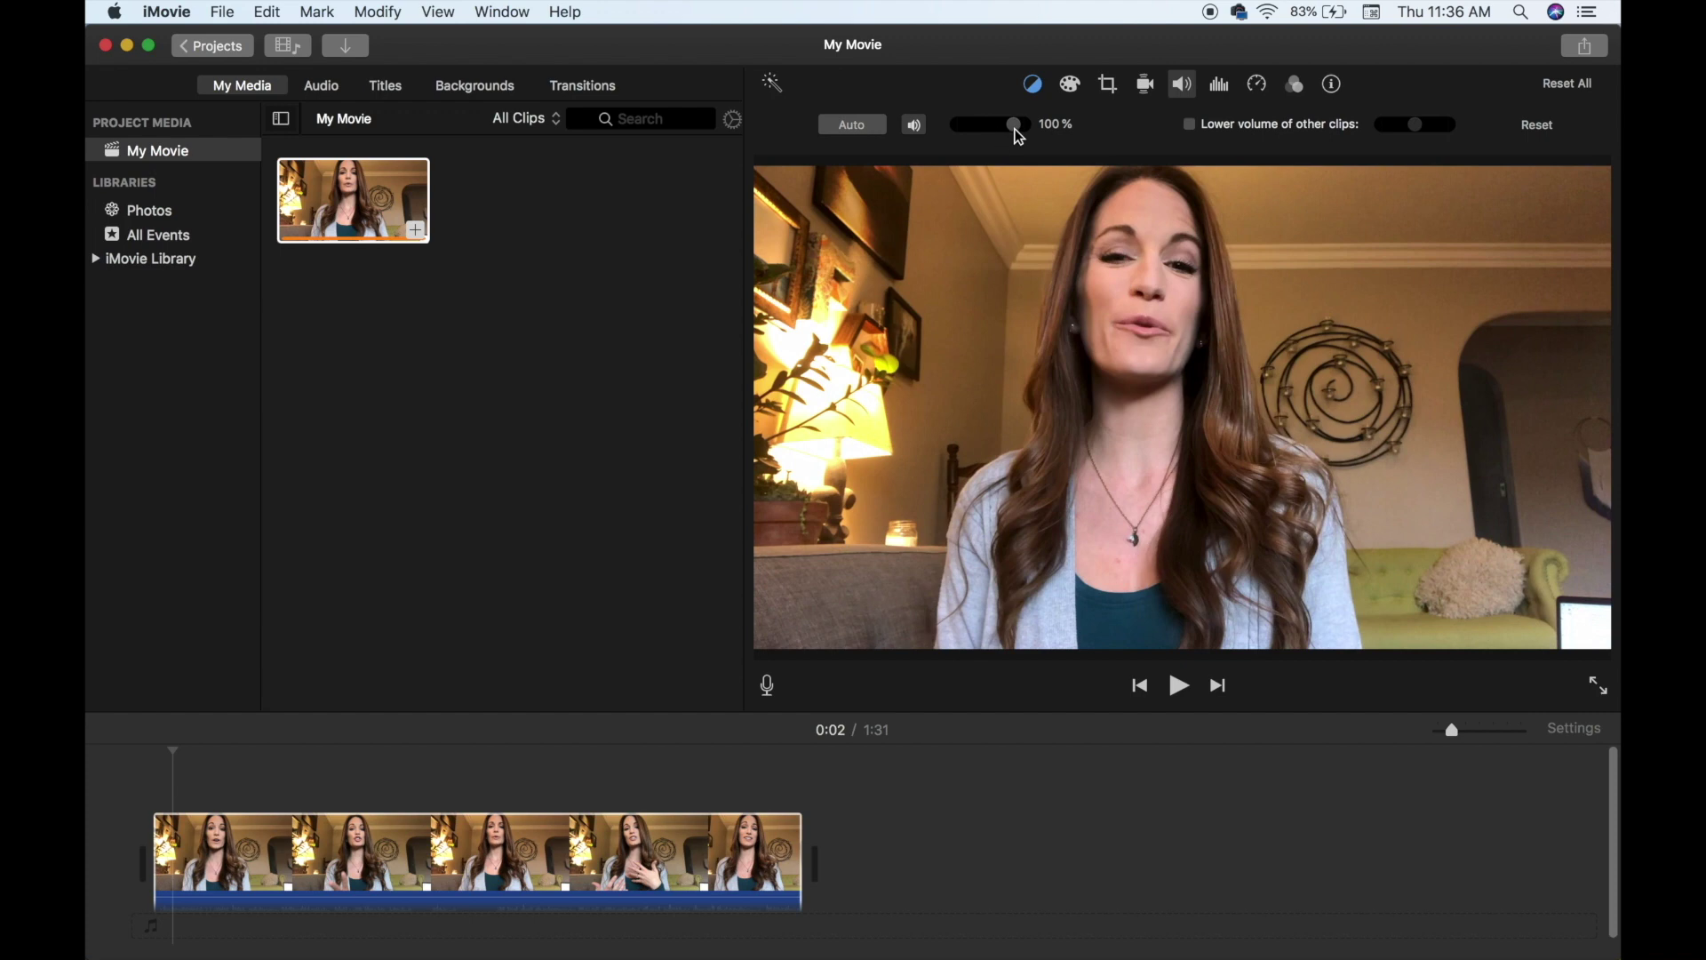
{"action": "left_click", "coordinate": [867, 129]}
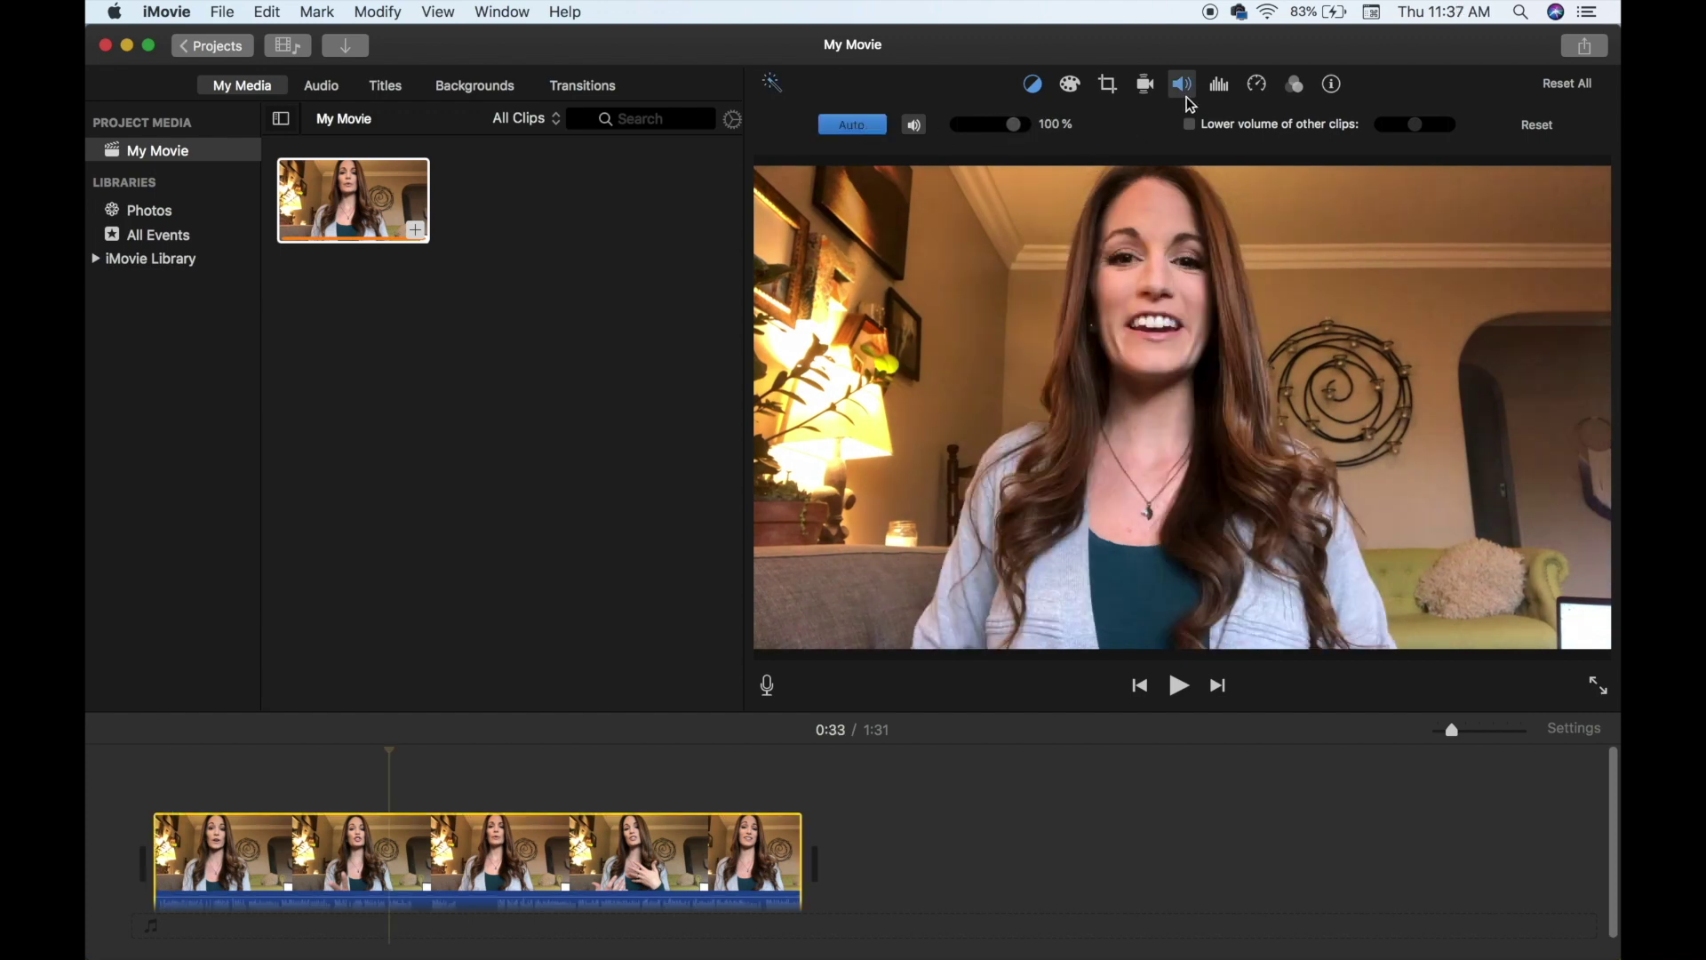
{"action": "left_click", "coordinate": [1220, 86]}
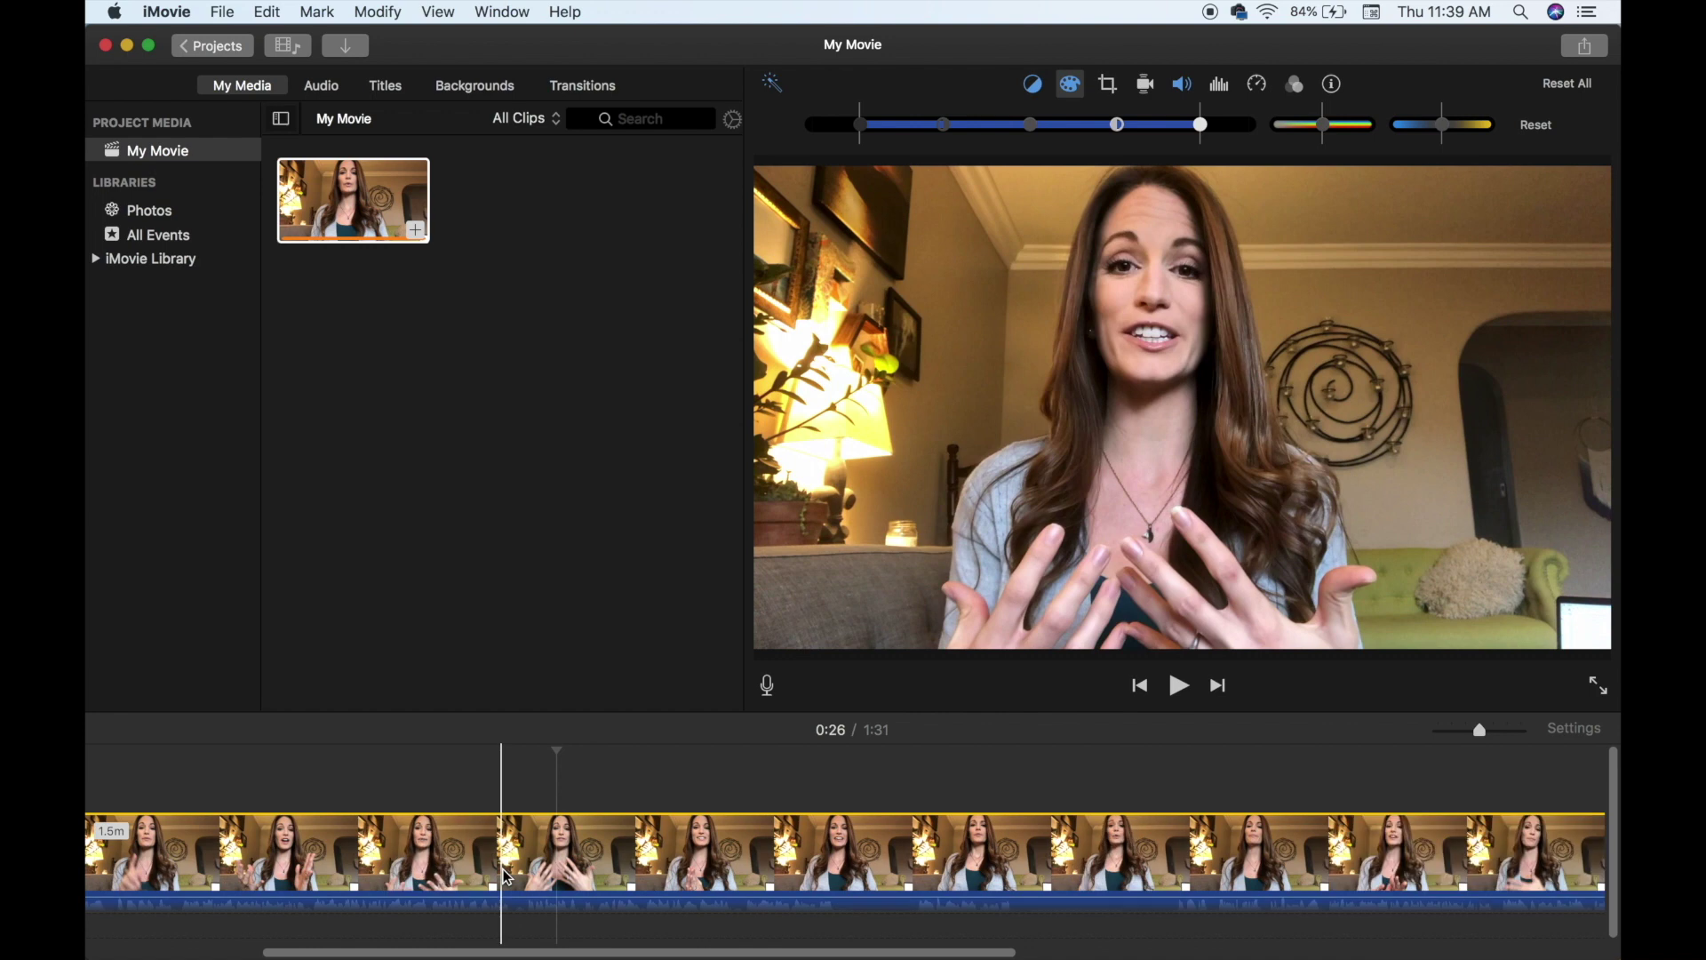
Split the clip at 0:24 and again shortly after, delete the short section between the splits, and play the cut
{"action": "scroll", "coordinate": [507, 878], "scroll_direction": "left", "scroll_amount": 3}
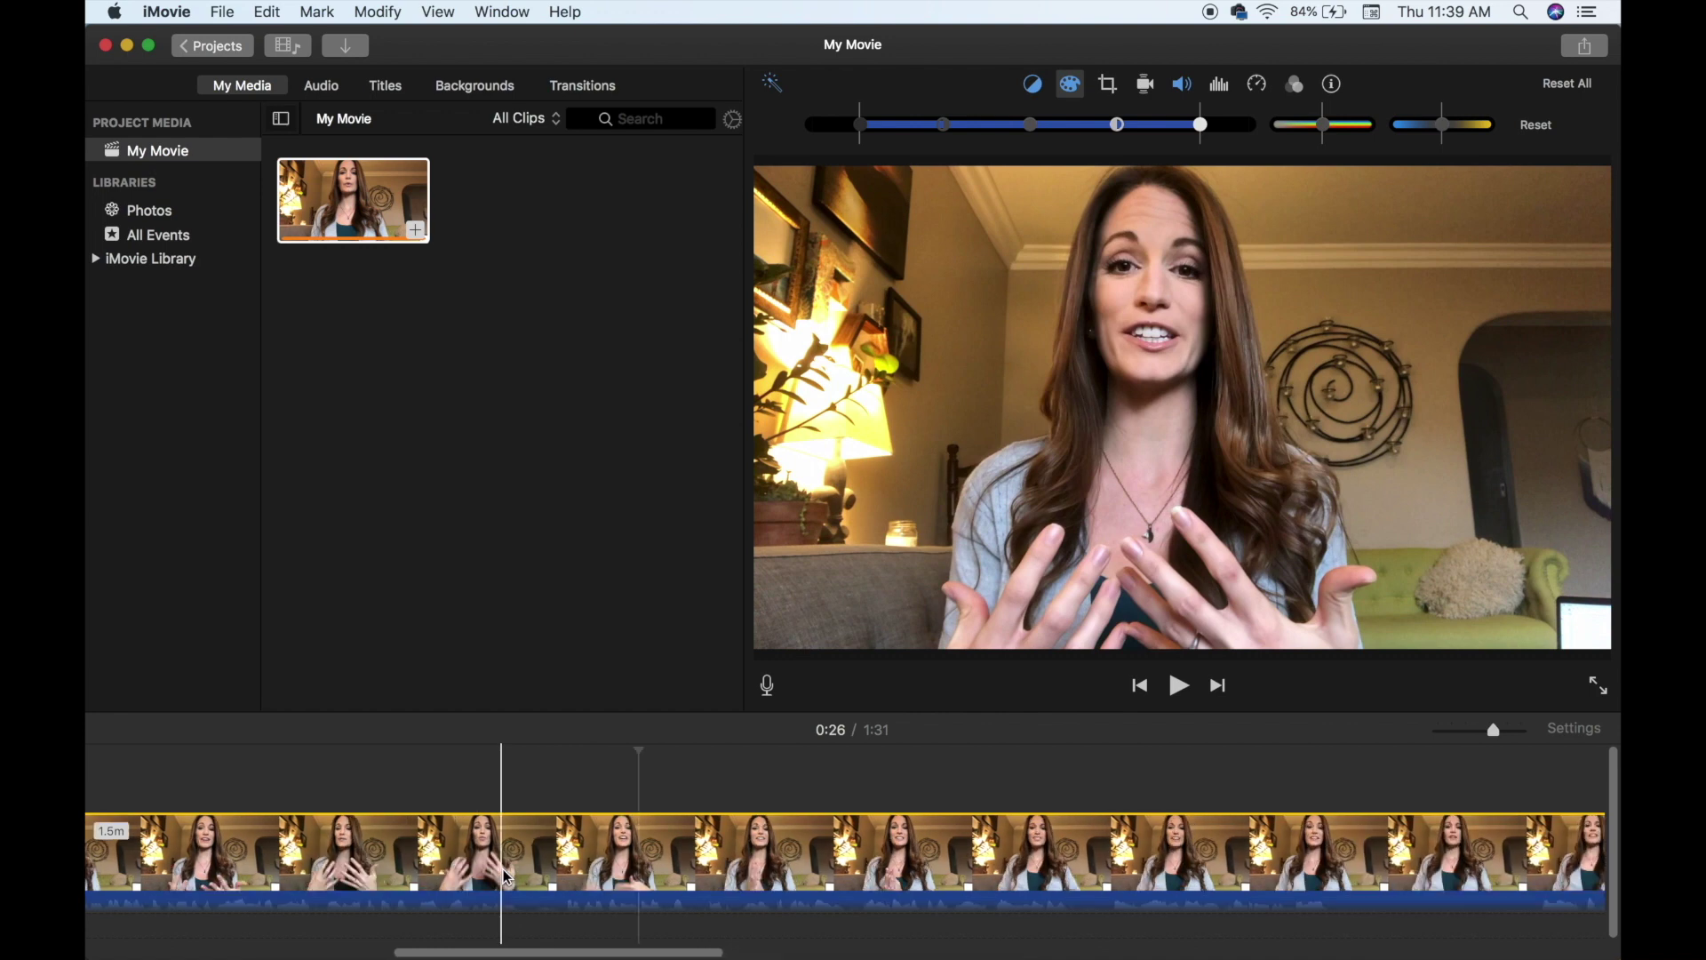
{"action": "scroll", "coordinate": [506, 878], "scroll_direction": "up", "scroll_amount": 2}
{"action": "key", "text": "space"}
{"action": "key", "text": "space"}
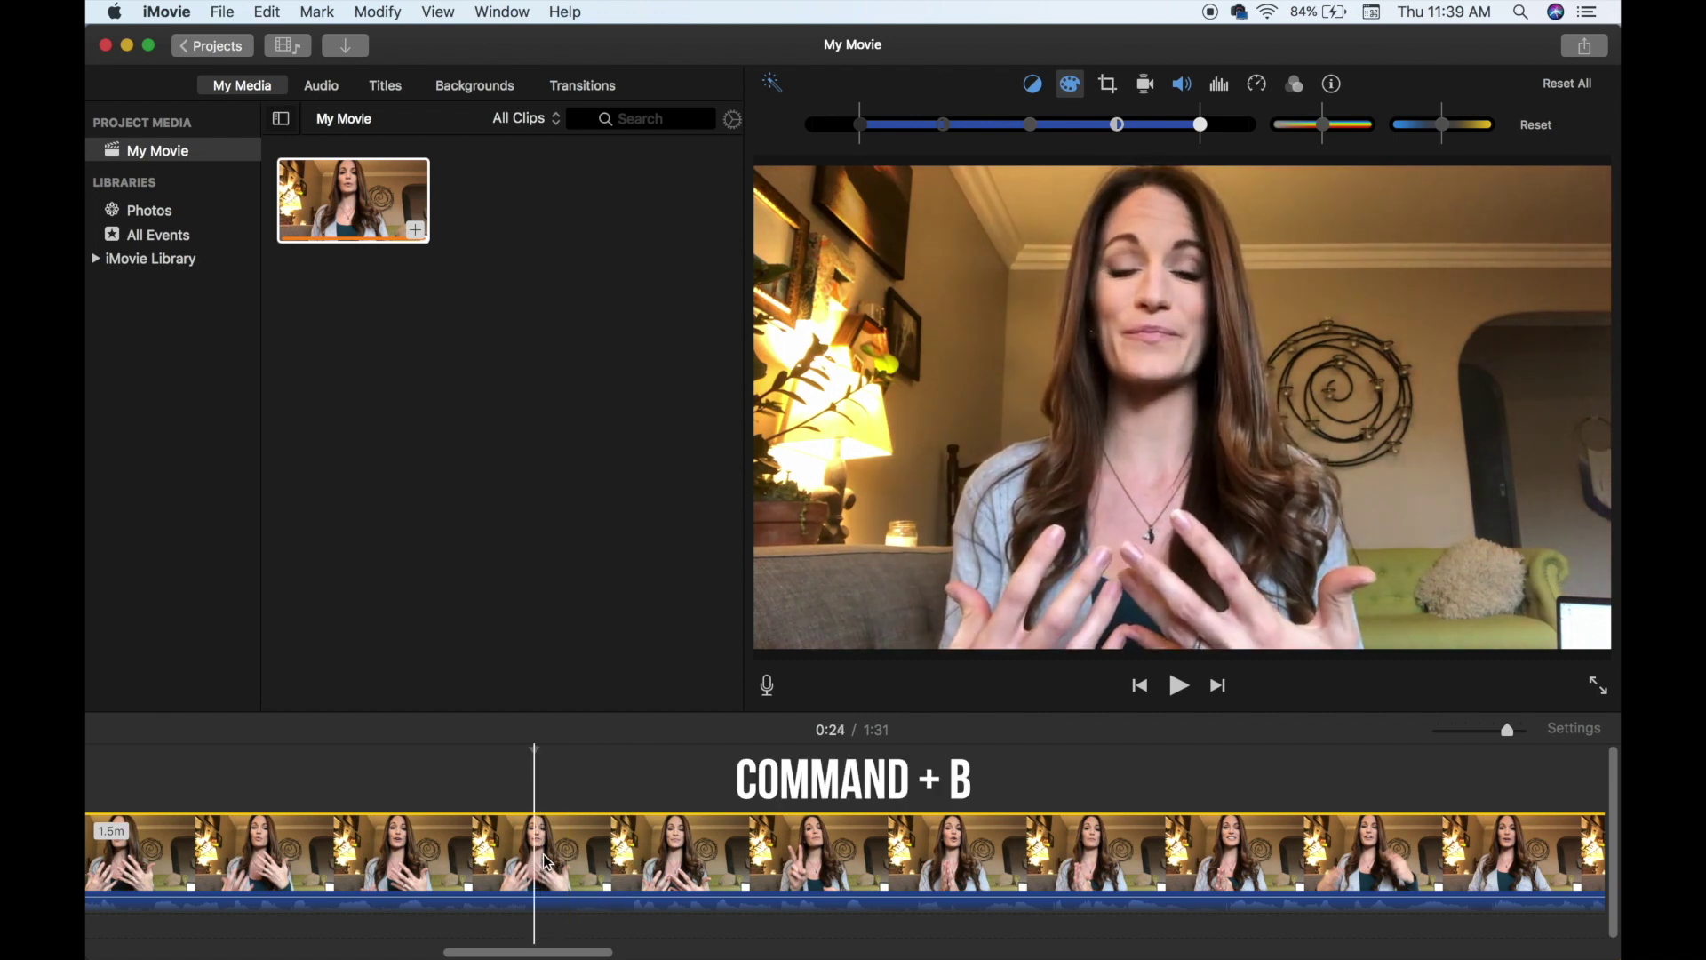
{"action": "key", "text": "super+b"}
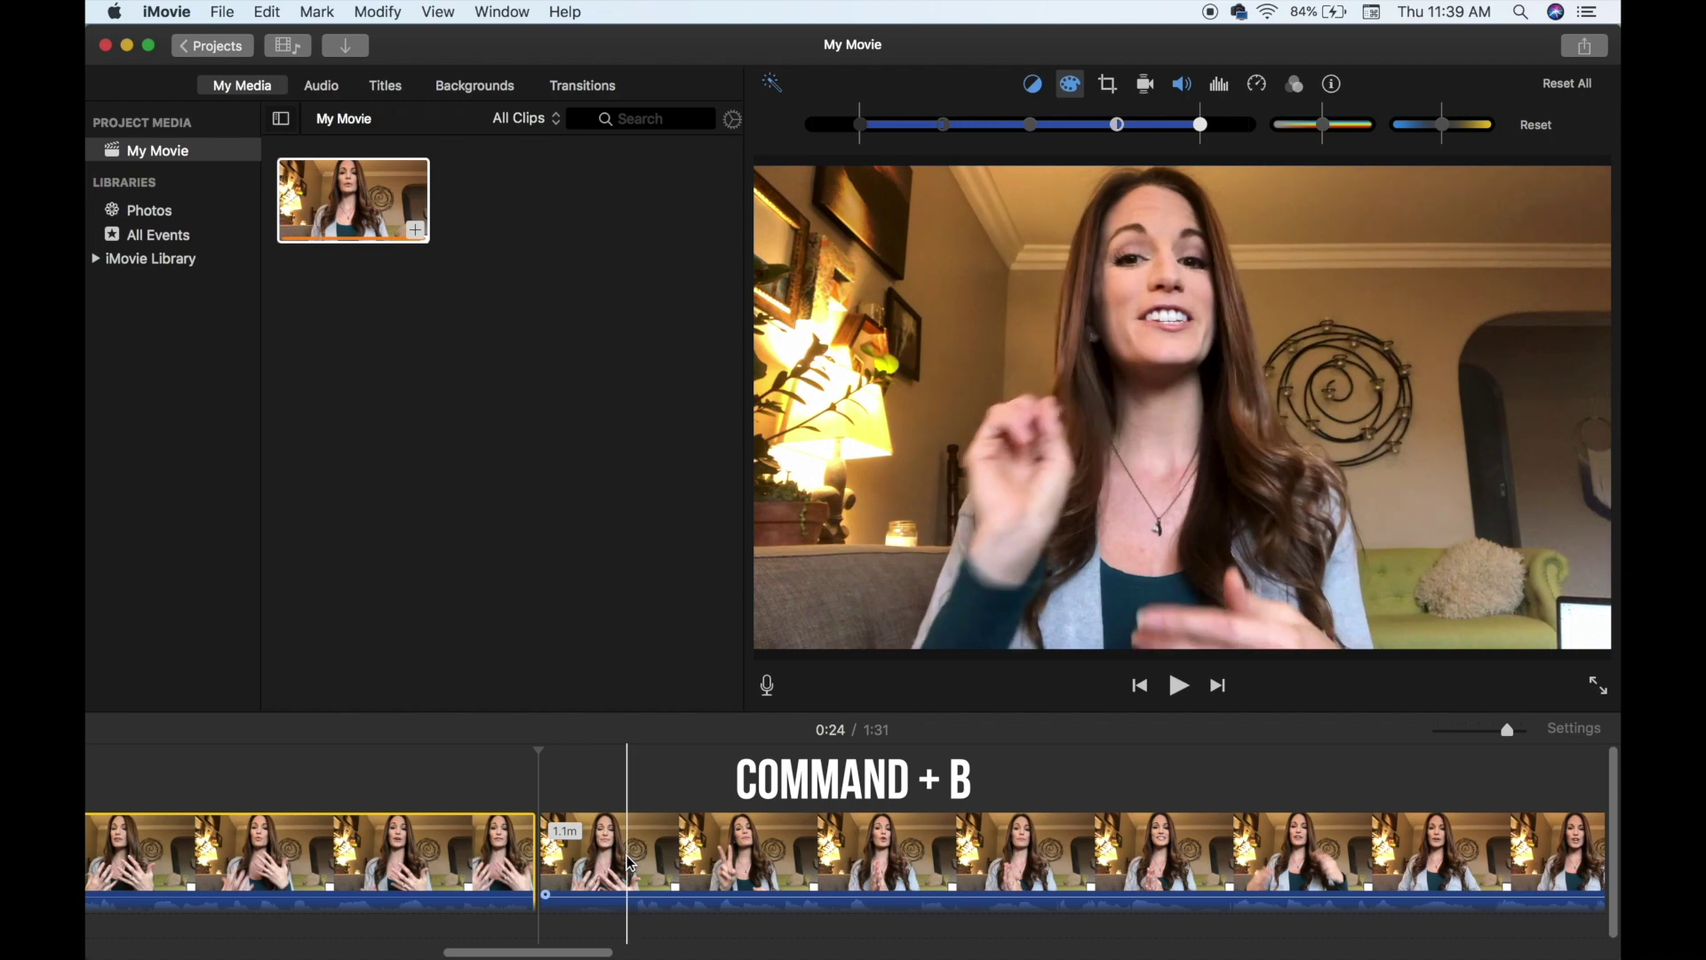
{"action": "key", "text": "super+b"}
{"action": "left_click", "coordinate": [582, 853]}
{"action": "key", "text": "Delete"}
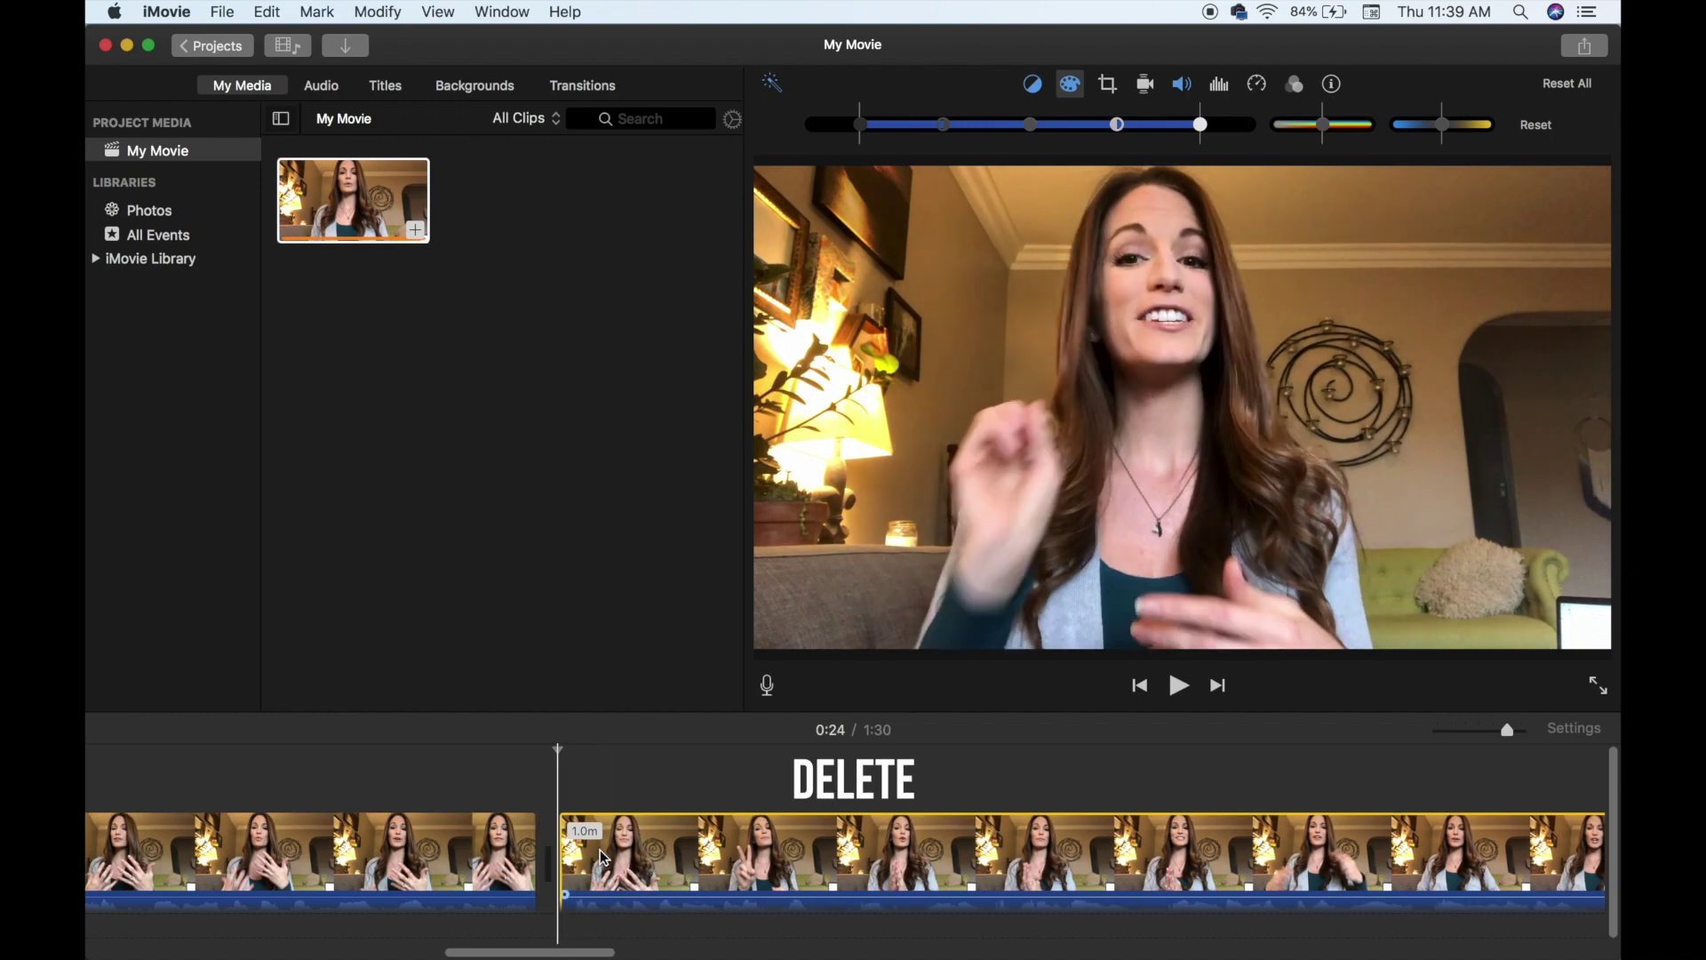
{"action": "key", "text": "space"}
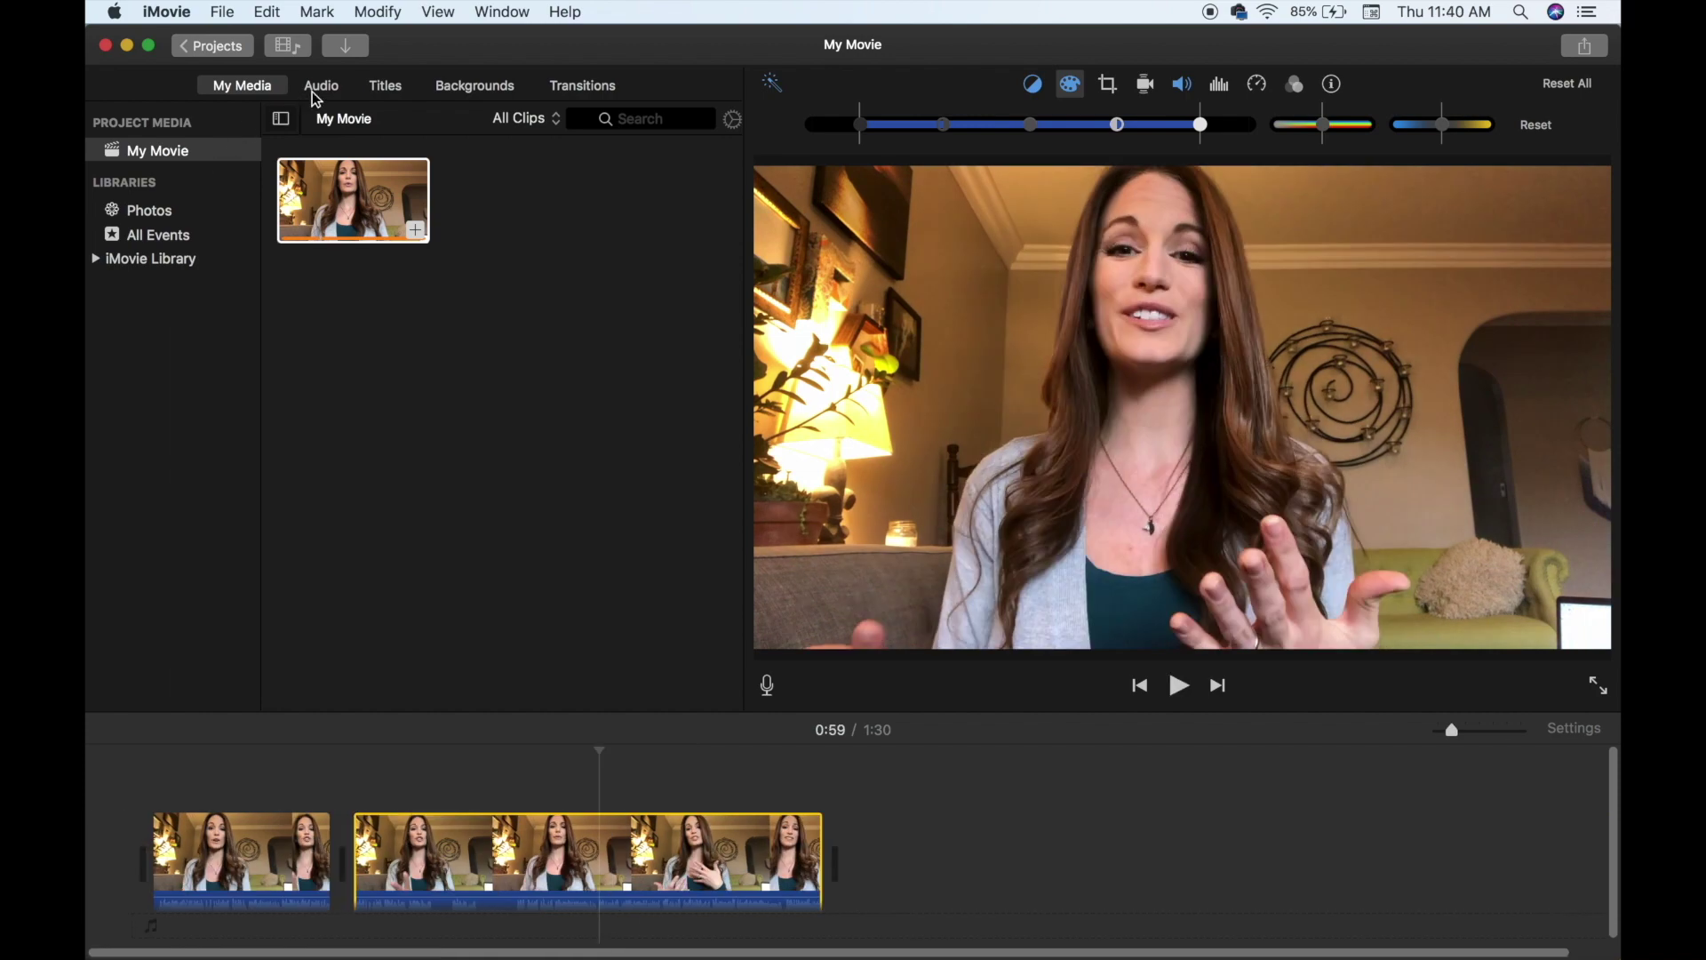
Try the Standard title as a standalone clip before the first video clip, then delete it
{"action": "left_click", "coordinate": [386, 89]}
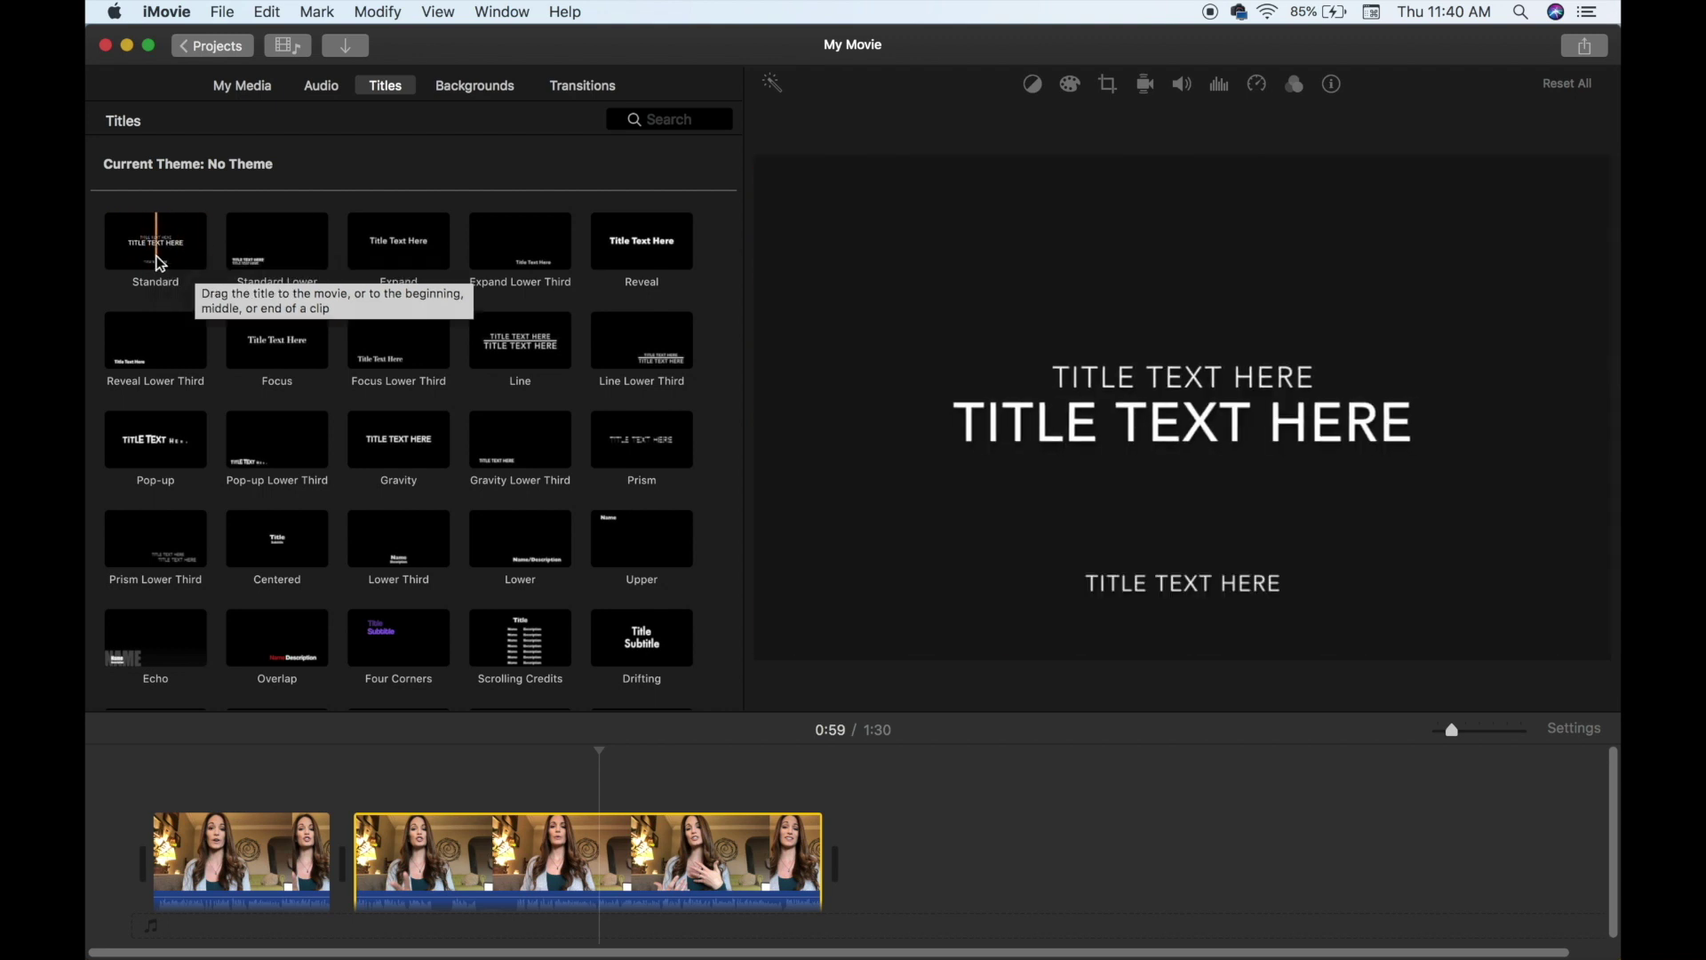
{"action": "left_click_drag", "start_coordinate": [156, 253], "coordinate": [153, 867]}
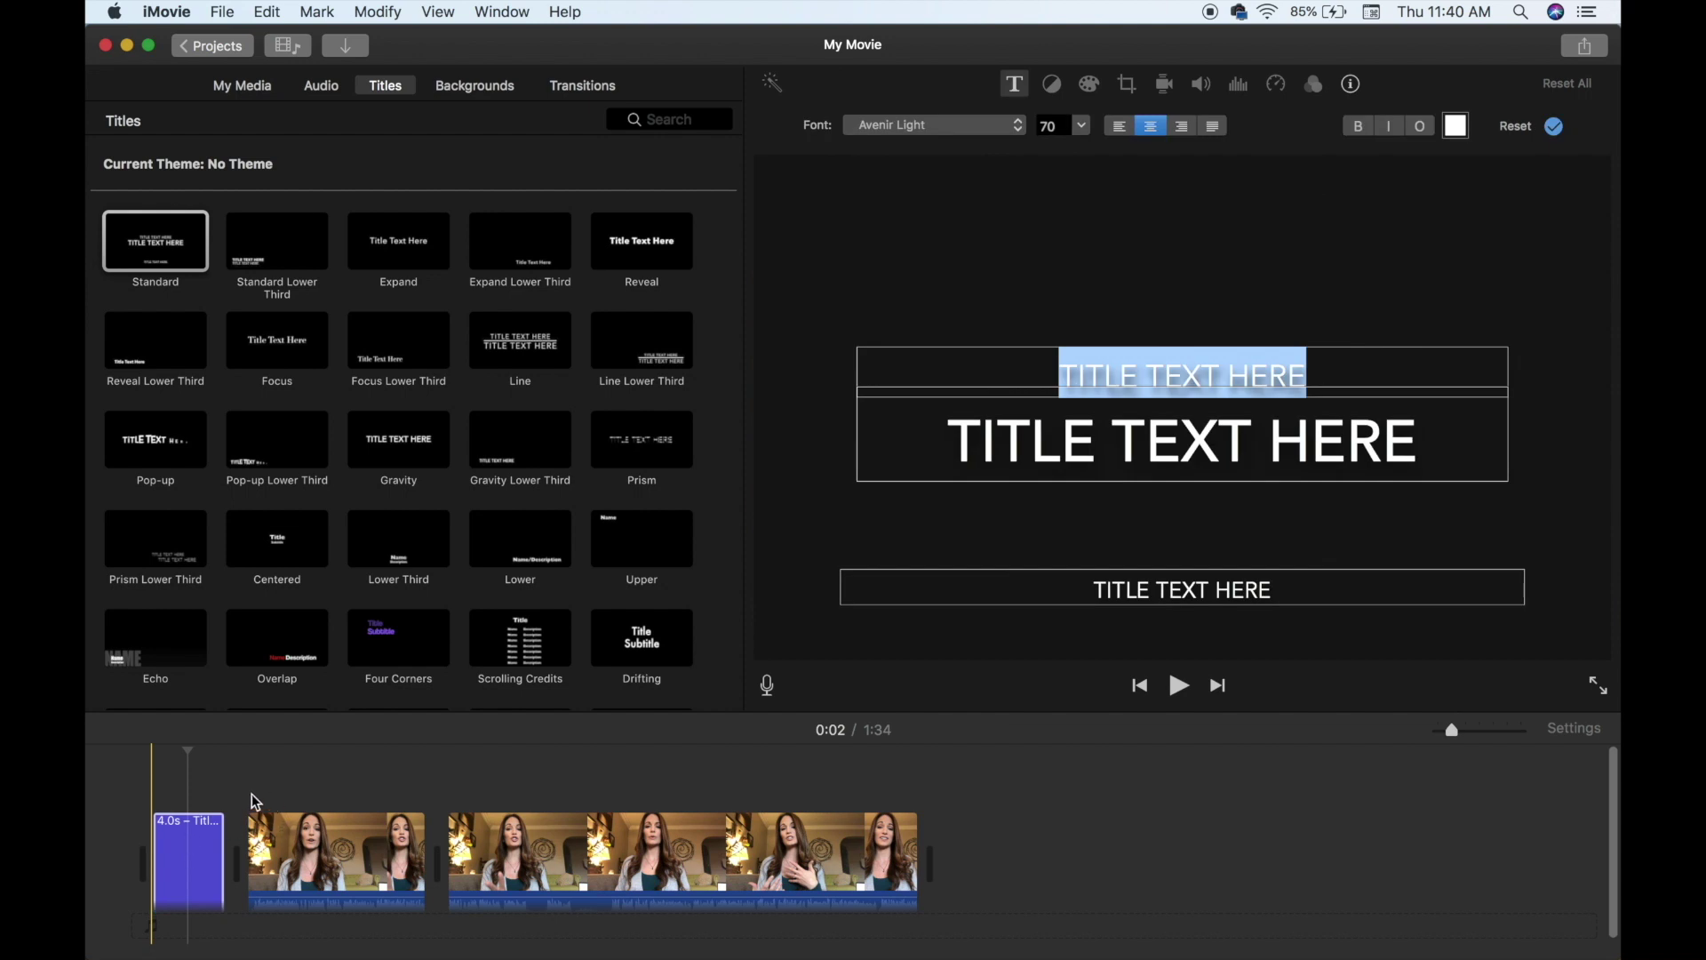
{"action": "left_click", "coordinate": [189, 857]}
{"action": "key", "text": "Delete"}
Overlay the Standard title on the start of the first video clip
{"action": "left_click_drag", "start_coordinate": [155, 249], "coordinate": [175, 770]}
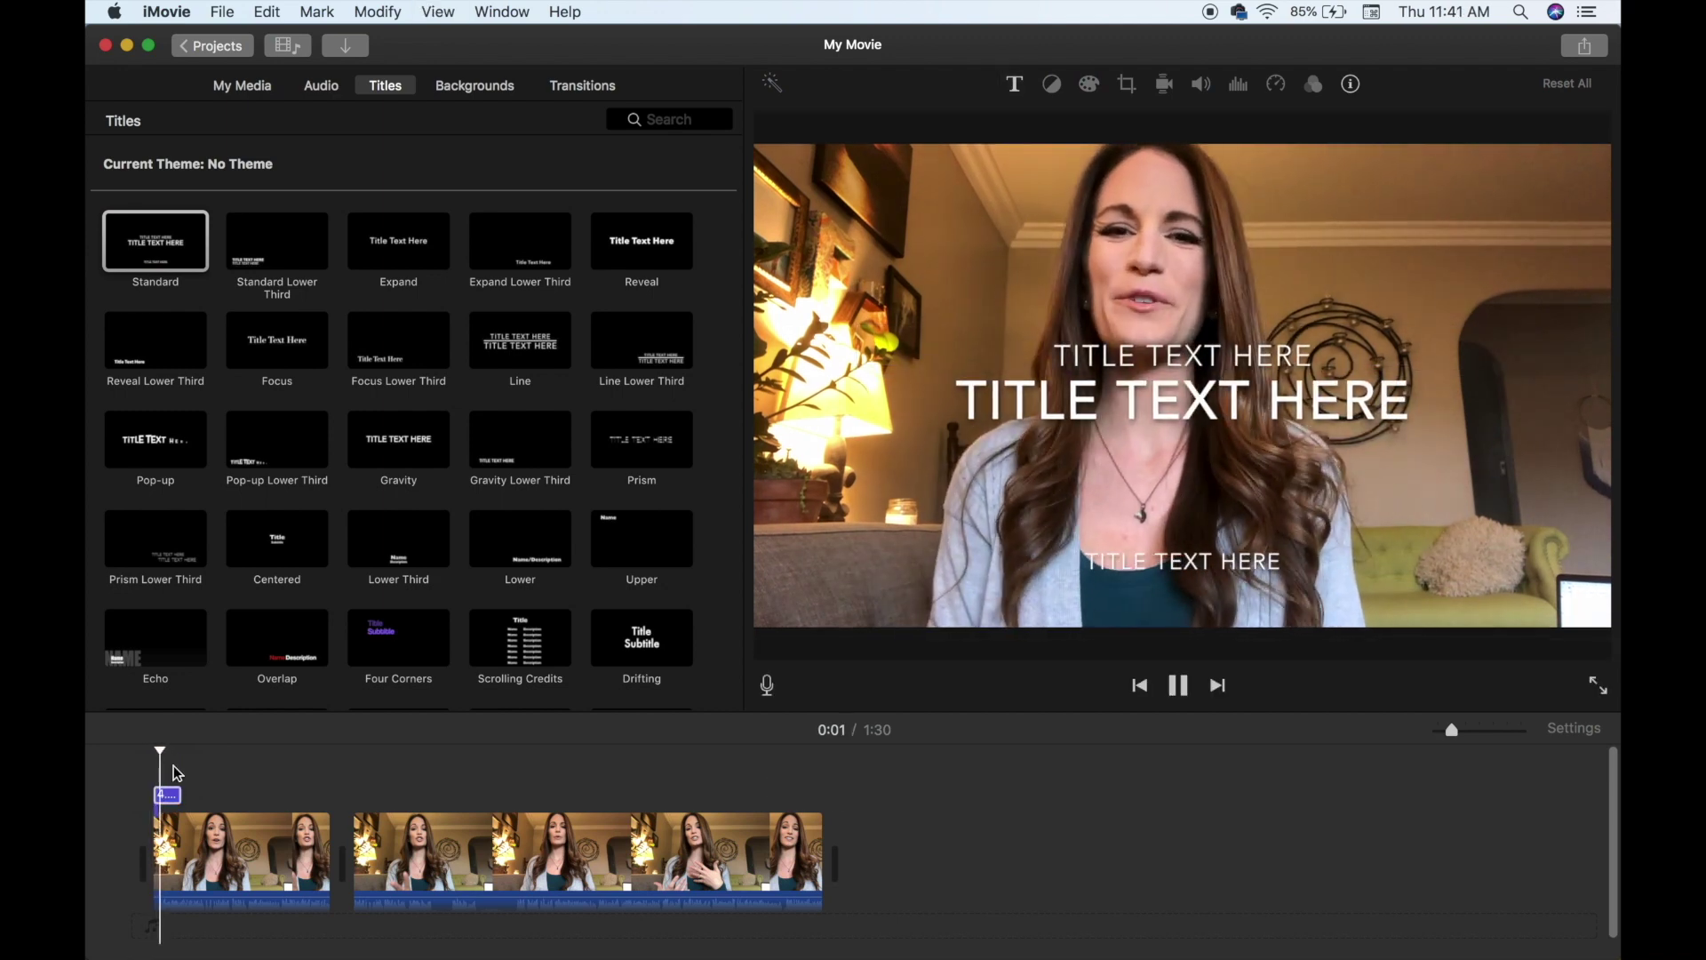
Delete the overlaid Standard title and place a Standard title as a standalone clip before the first video clip
{"action": "key", "text": "space"}
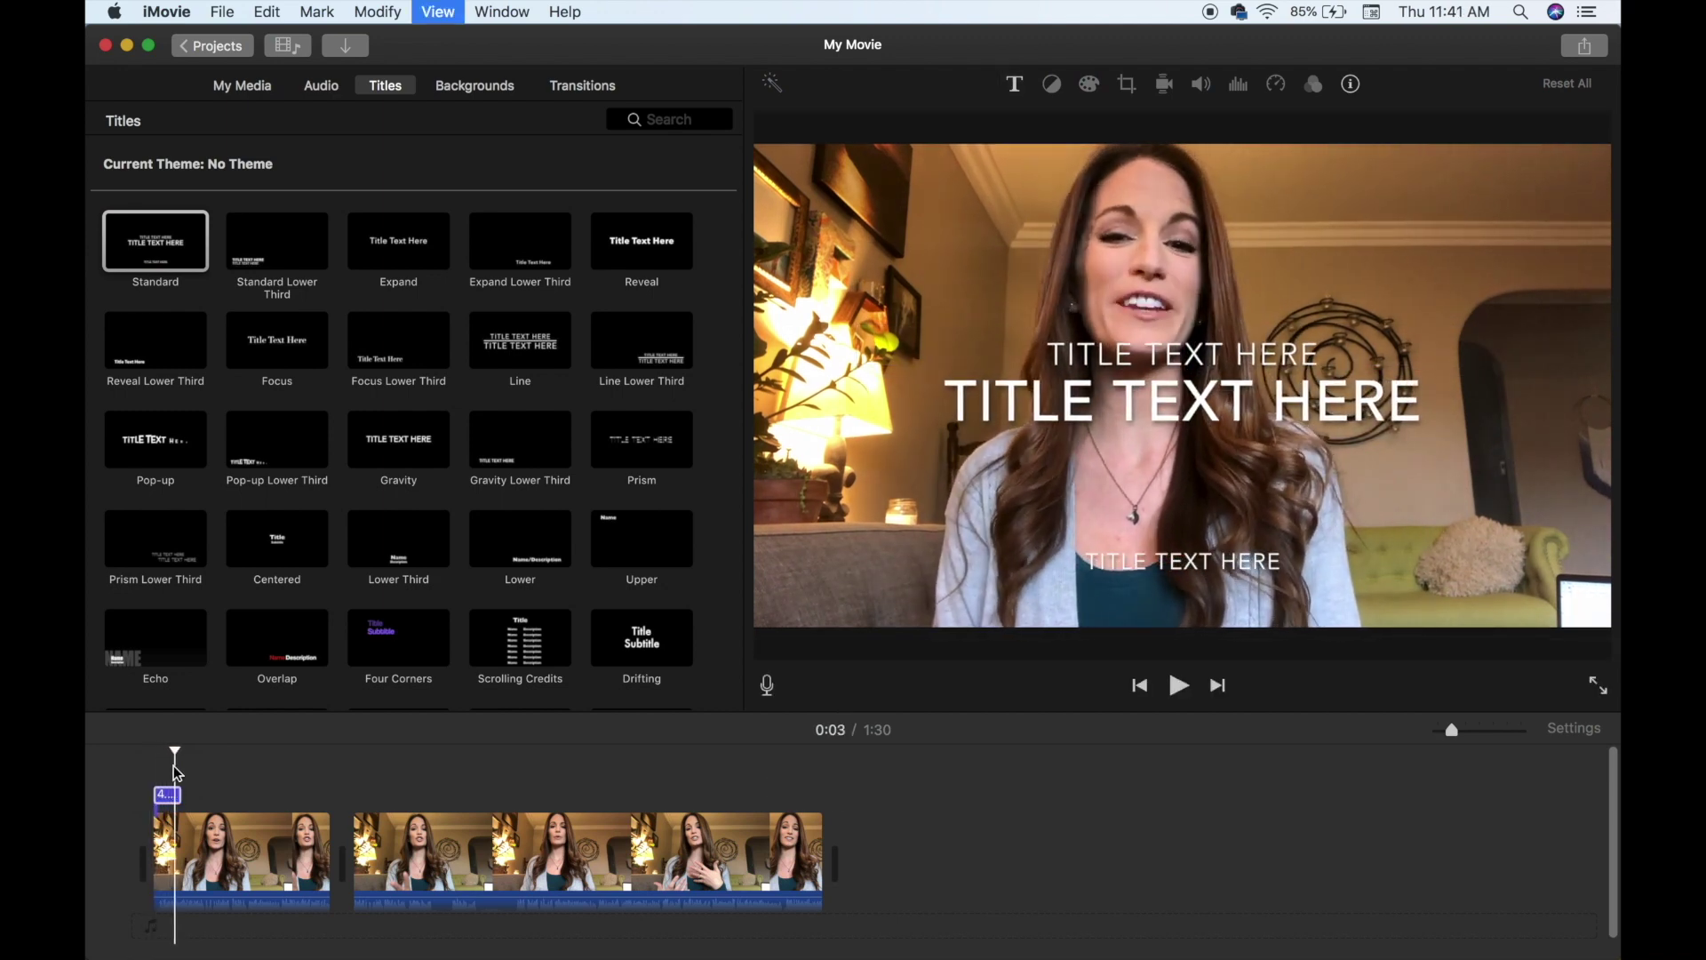
{"action": "left_click", "coordinate": [165, 795]}
{"action": "key", "text": "Delete"}
{"action": "left_click_drag", "start_coordinate": [155, 240], "coordinate": [188, 858]}
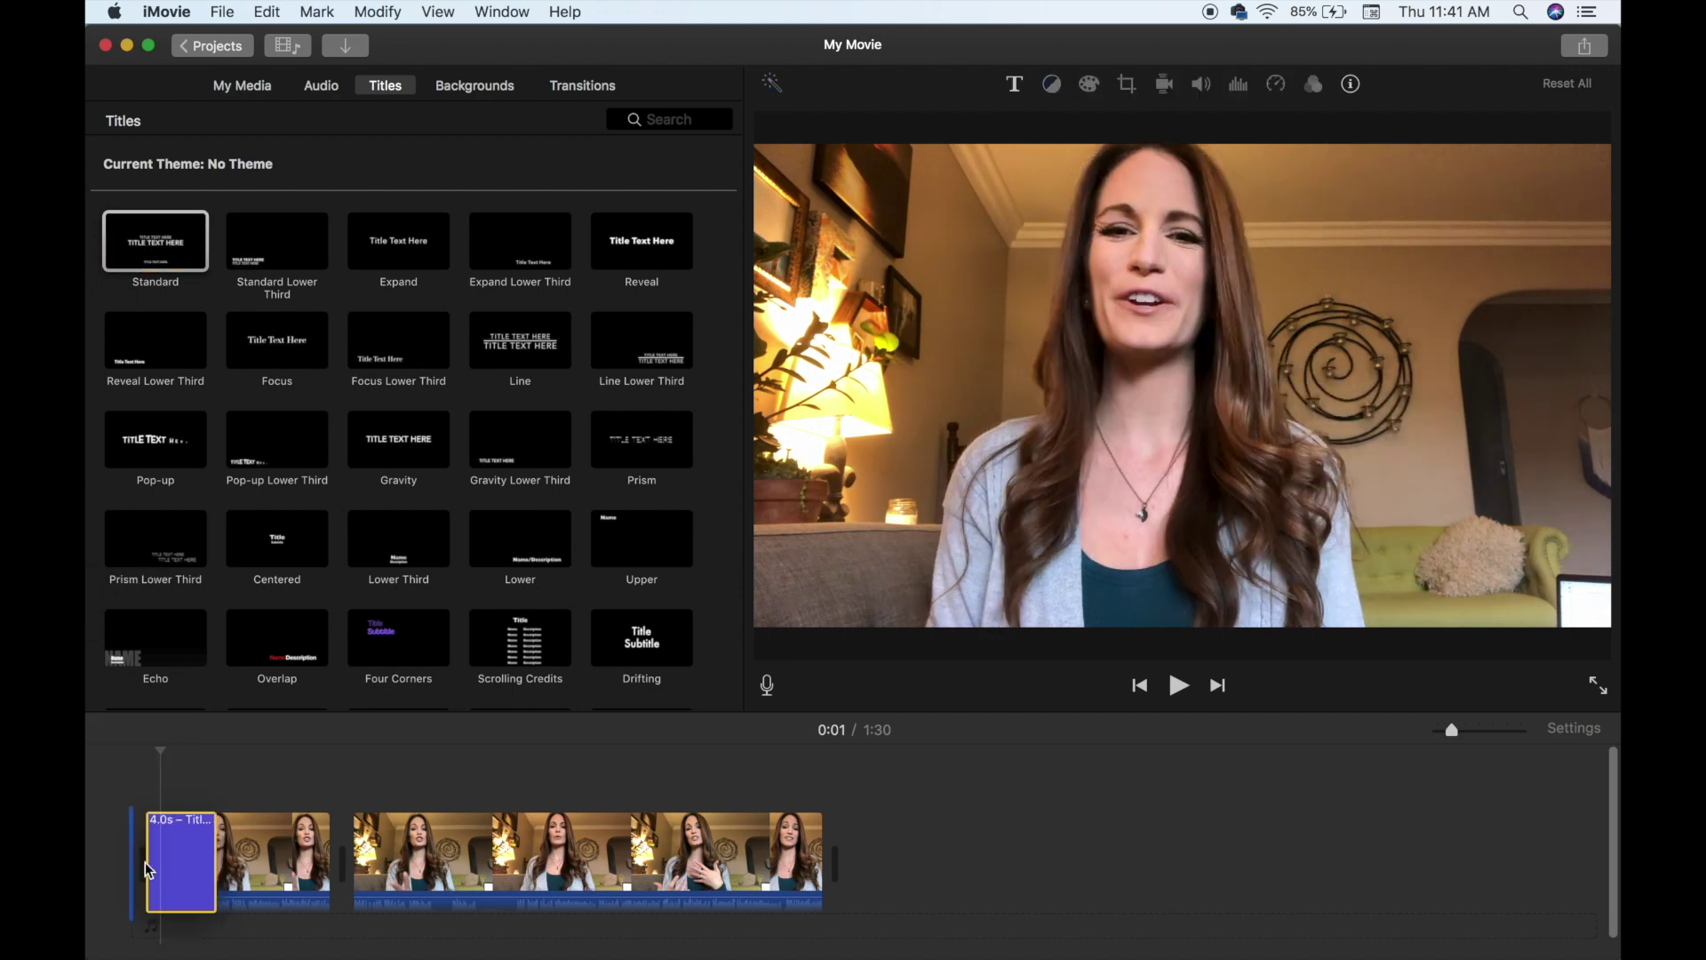
Fill in the title with "QUICK TIP:", "STOP PANIC ATTACKS" and "WITH DR." plus the presenter's name, and play the opening
{"action": "double_click", "coordinate": [1182, 375]}
{"action": "left_click_drag", "start_coordinate": [1304, 374], "coordinate": [1092, 372]}
{"action": "key", "text": "Tab"}
{"action": "type", "text": "STOP PANIC ATTACKS"}
{"action": "left_click", "coordinate": [1233, 576]}
{"action": "type", "text": "WITH DR."}
{"action": "left_click", "coordinate": [121, 787]}
{"action": "key", "text": "space"}
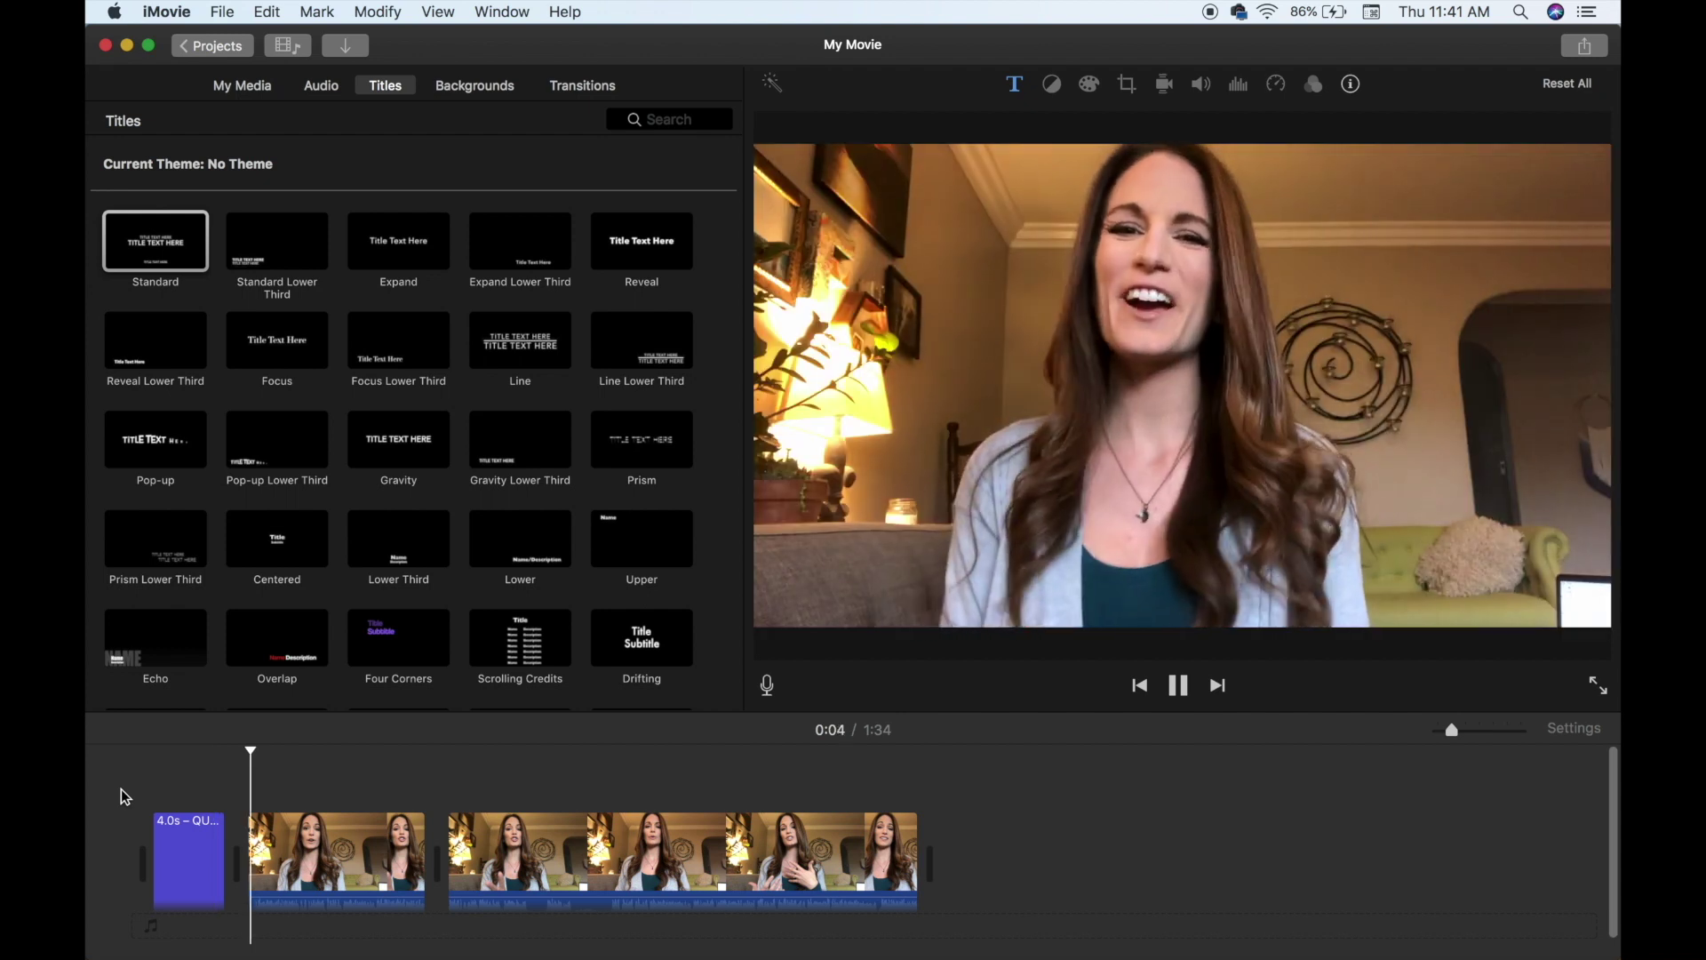
{"action": "key", "text": "space"}
Add a Cross Dissolve transition between the title clip and the first video clip and play it
{"action": "left_click", "coordinate": [582, 86]}
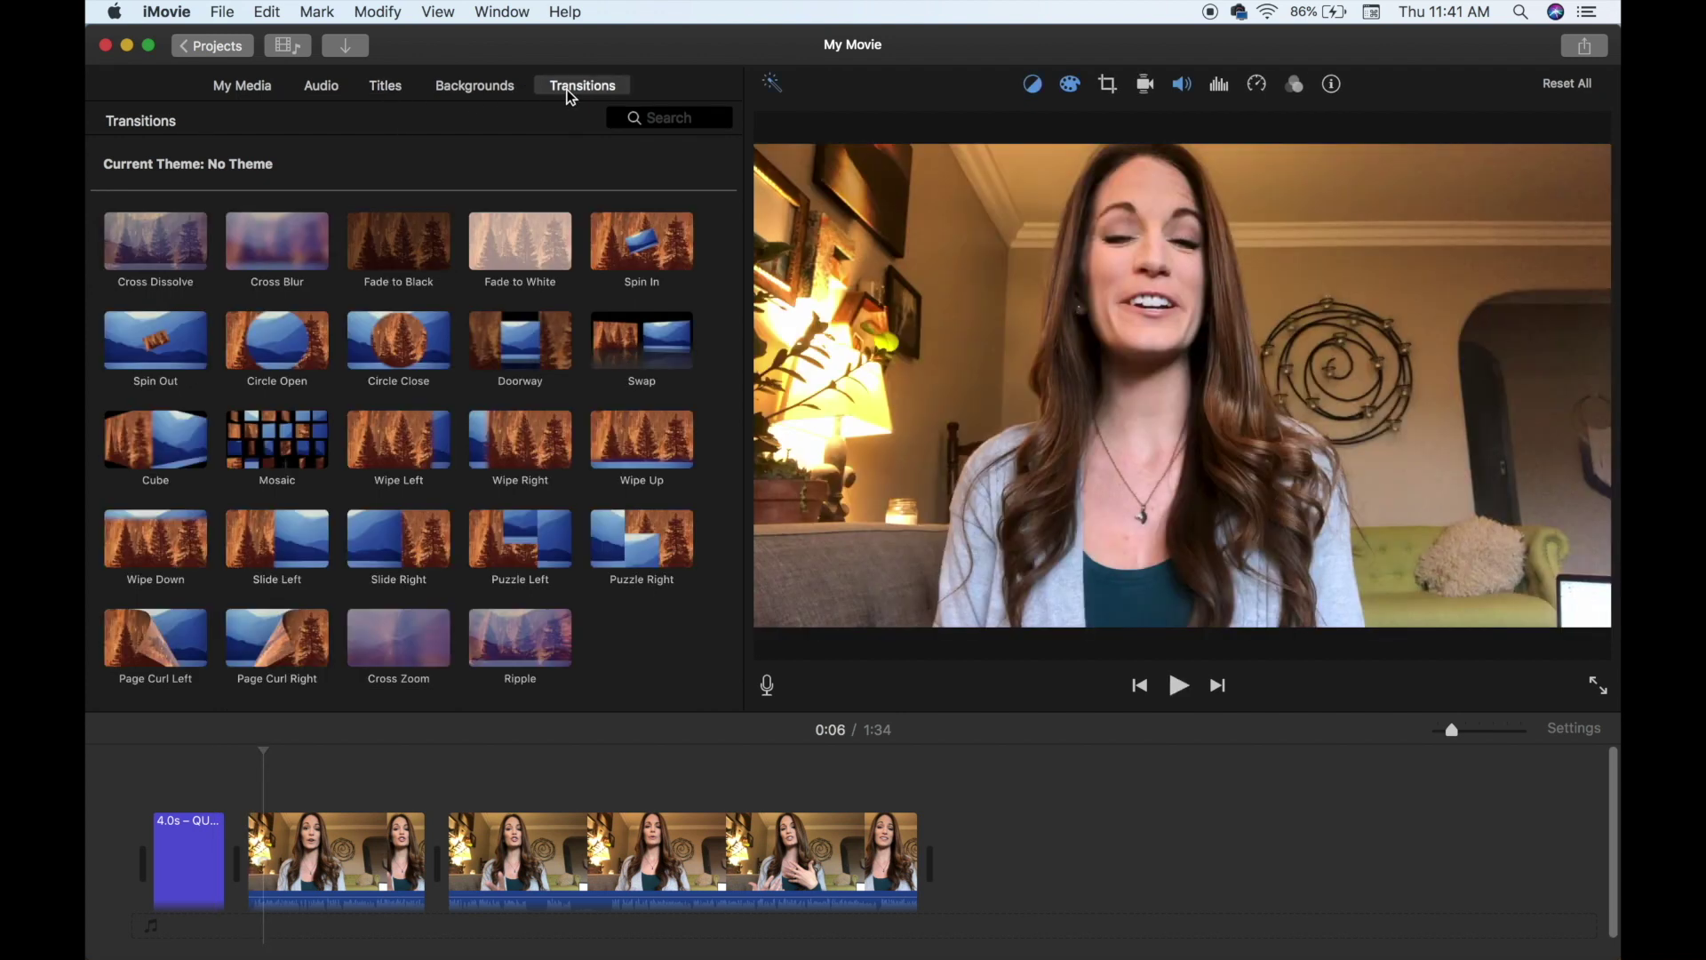
{"action": "left_click", "coordinate": [162, 247]}
{"action": "left_click_drag", "start_coordinate": [160, 243], "coordinate": [233, 849]}
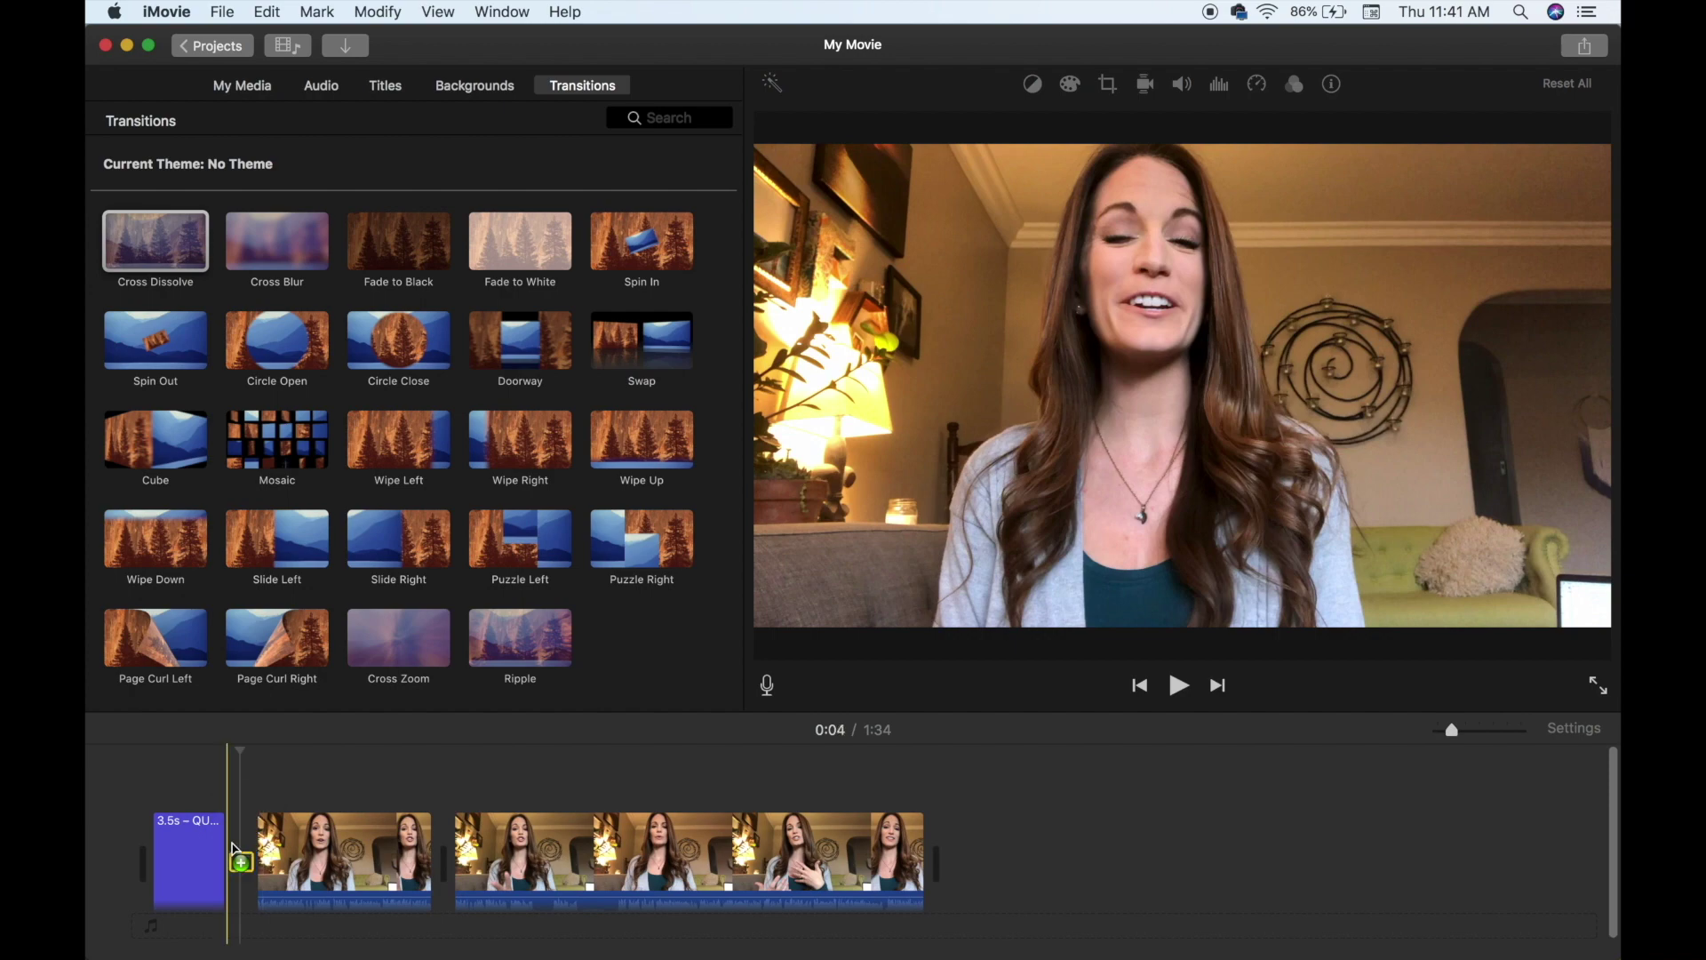
{"action": "left_click", "coordinate": [190, 785]}
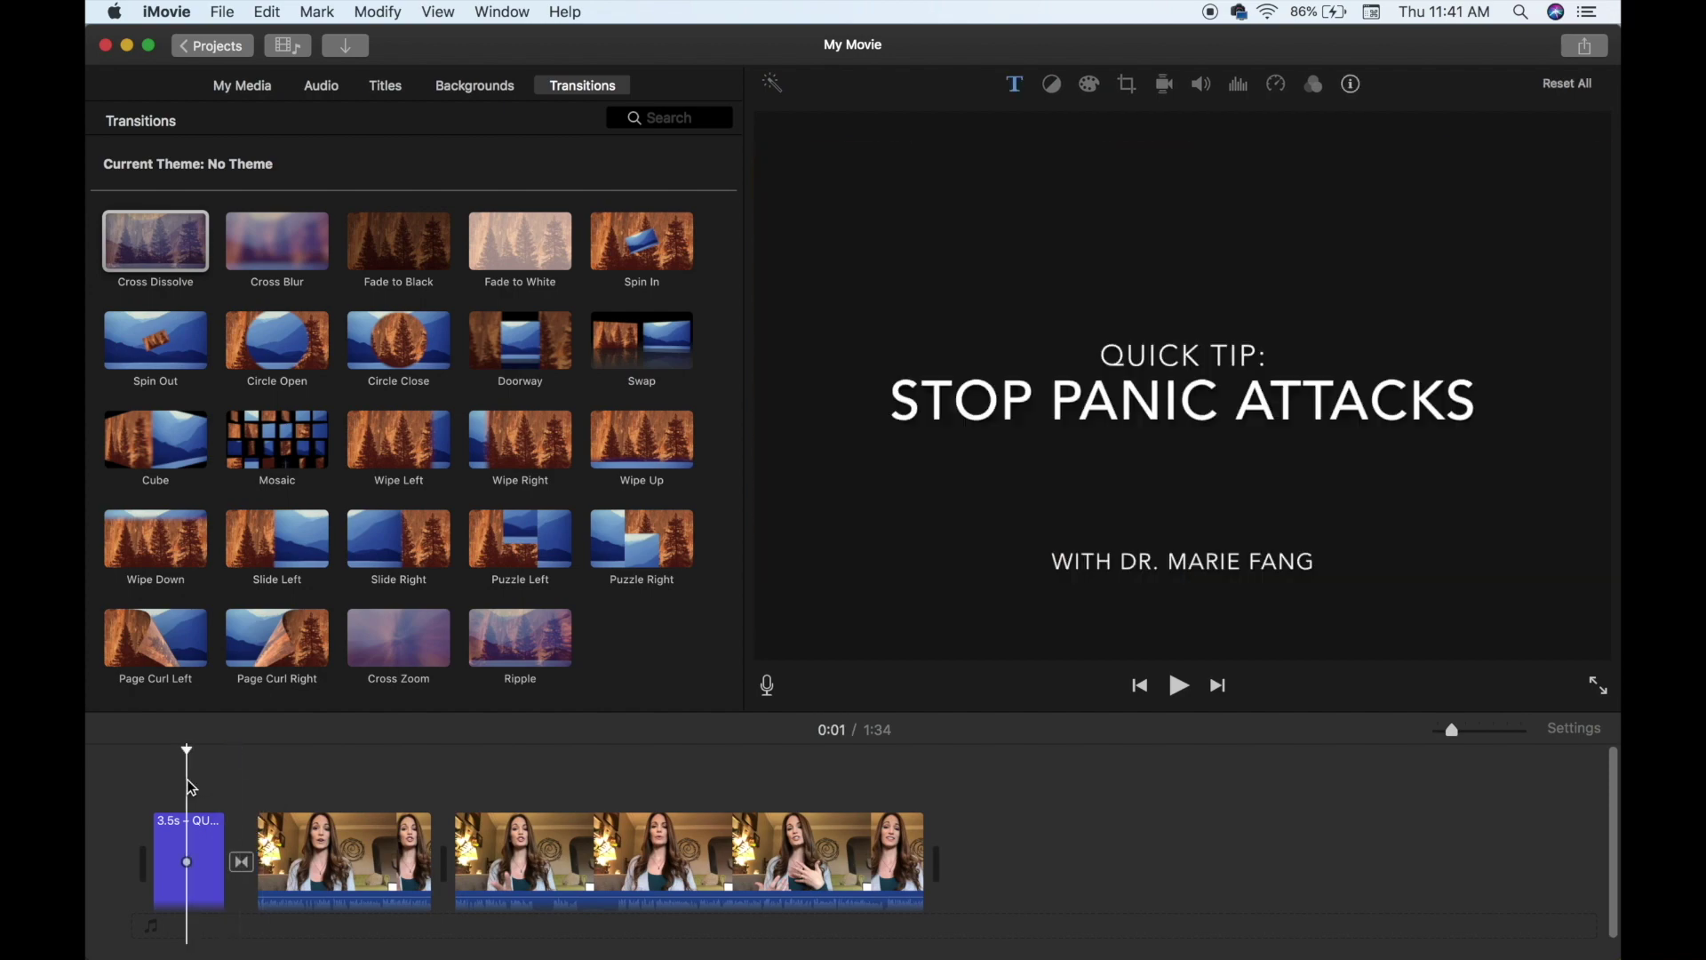
{"action": "key", "text": "space"}
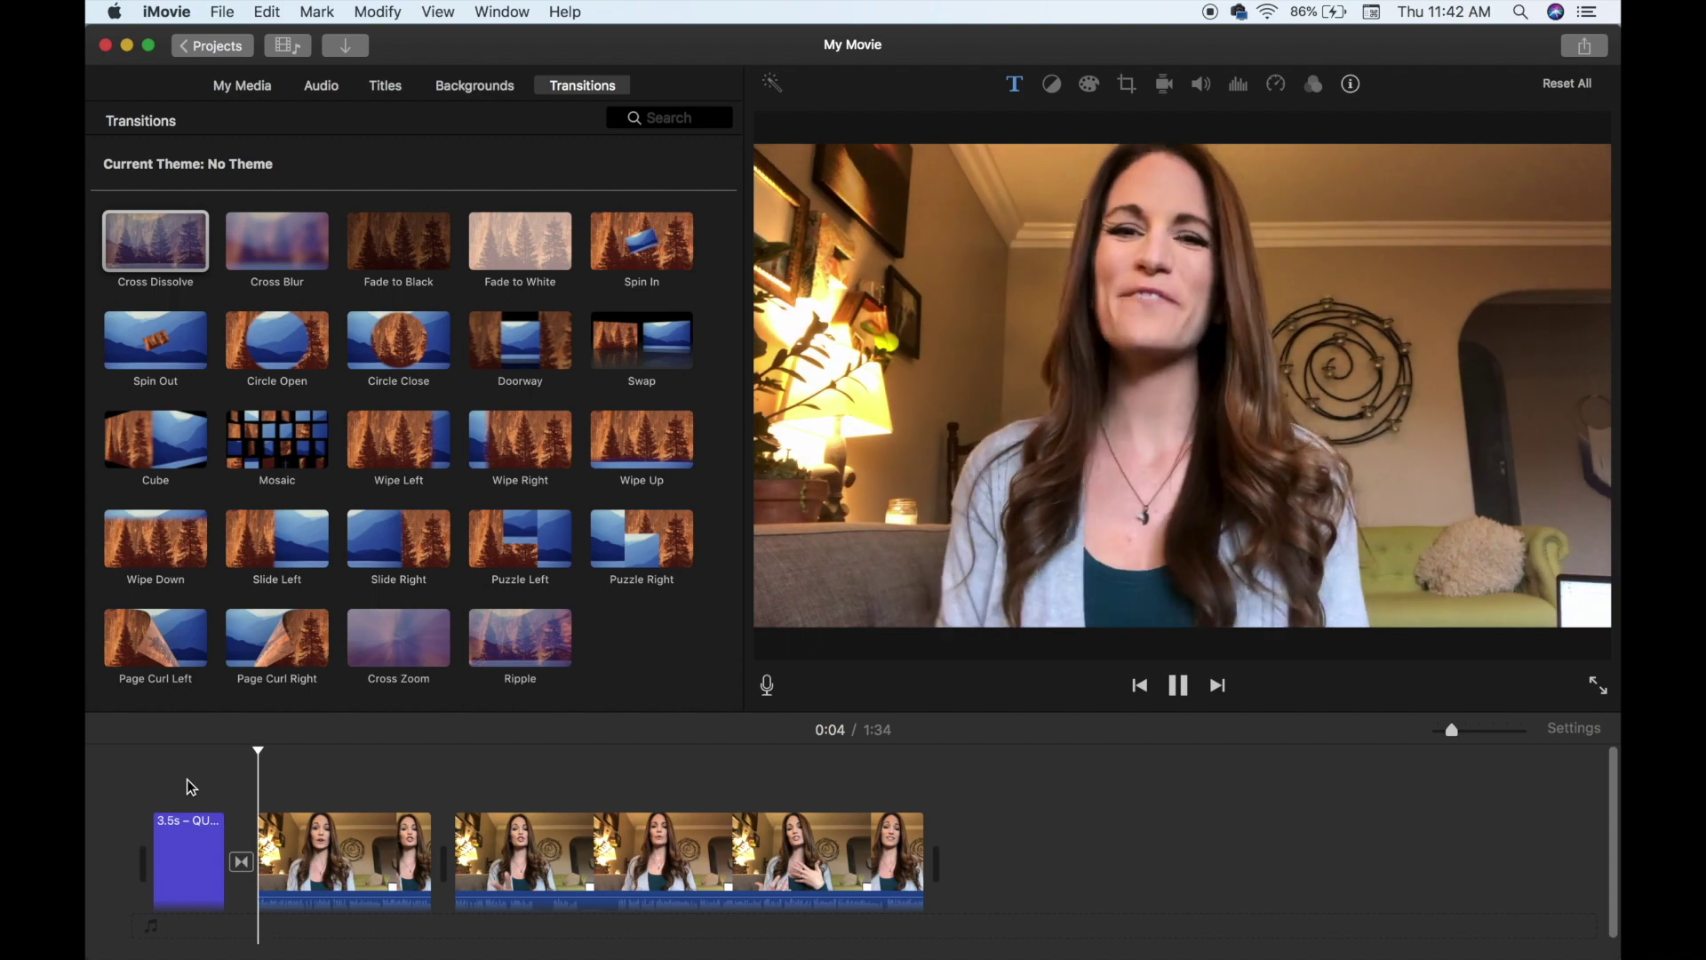
Add a Fade to Black transition at the end of the last video clip and play the ending
{"action": "left_click", "coordinate": [399, 244]}
{"action": "left_click_drag", "start_coordinate": [399, 244], "coordinate": [931, 854]}
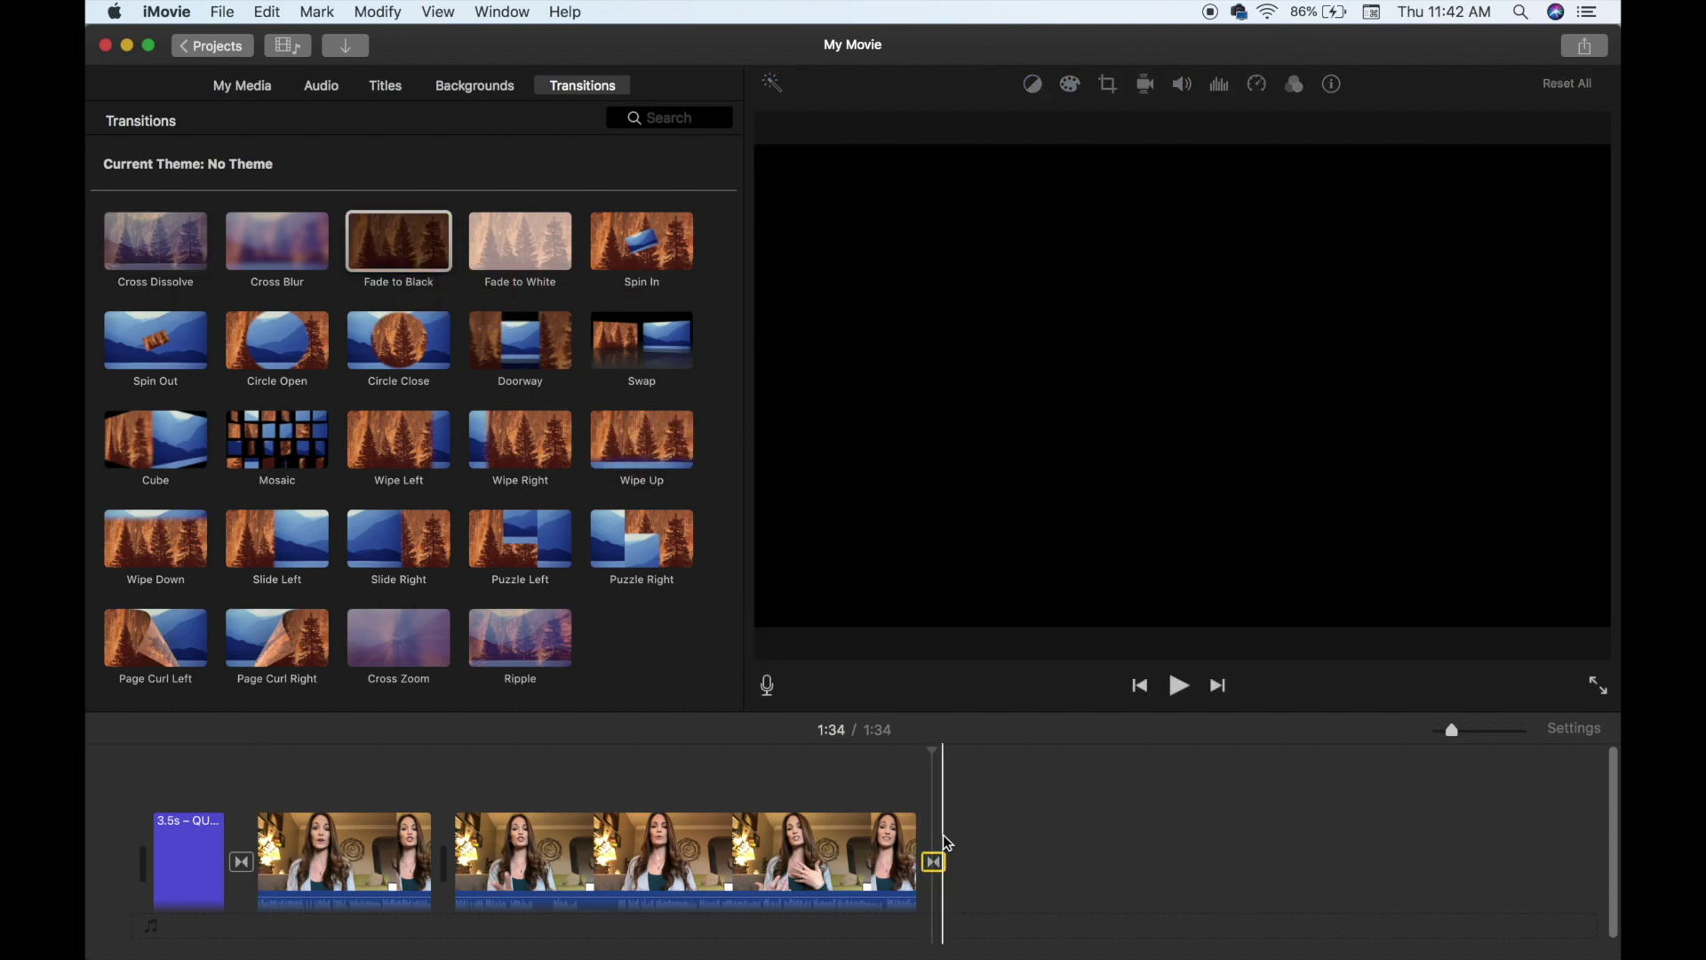
{"action": "key", "text": "space"}
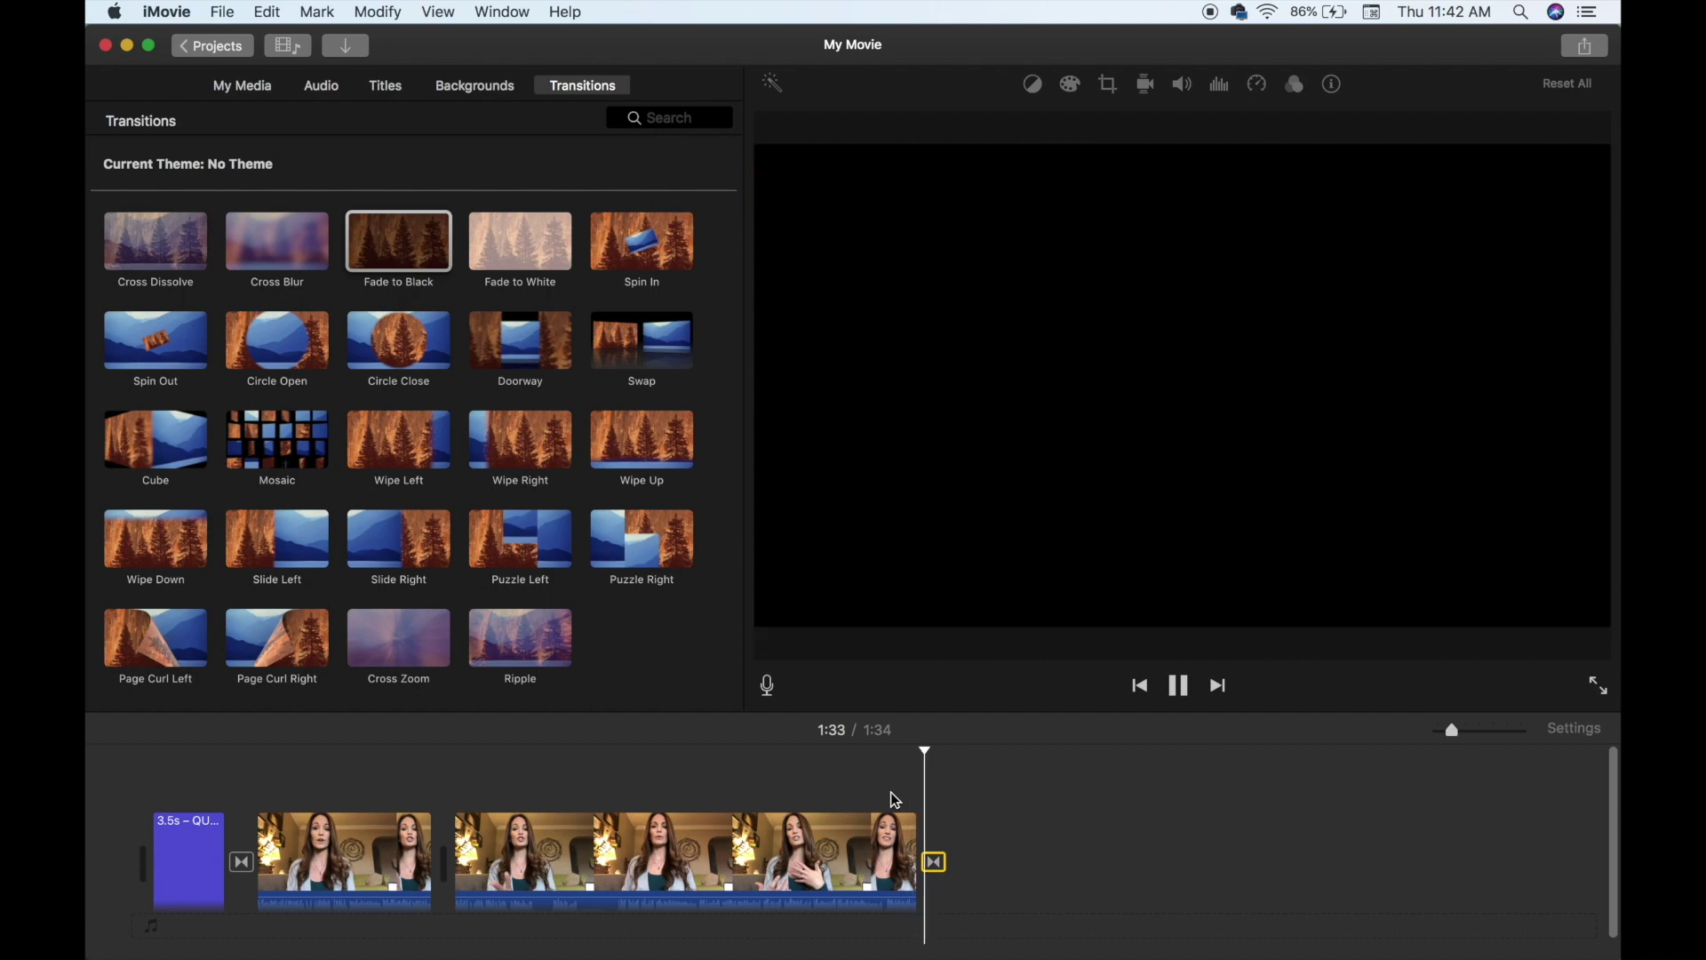
Set the duration of the closing Fade to Black transition to 0.5 s and play it
{"action": "double_click", "coordinate": [933, 862]}
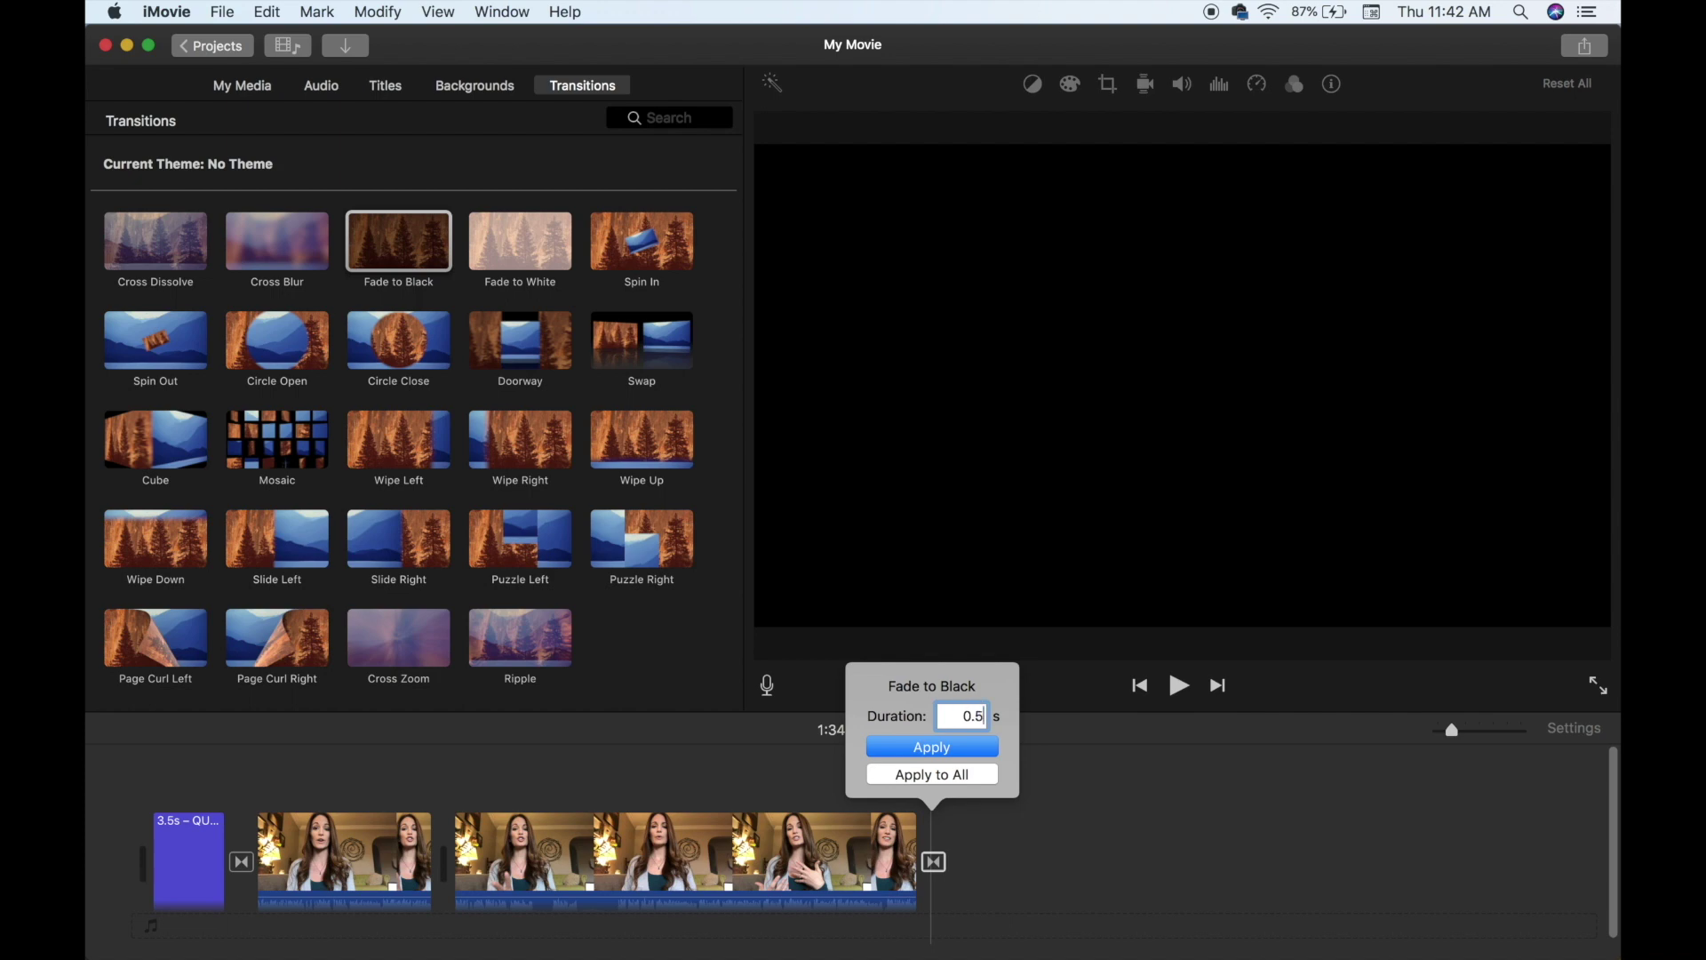
{"action": "type", "text": "0.5"}
{"action": "key", "text": "Return"}
{"action": "key", "text": "space"}
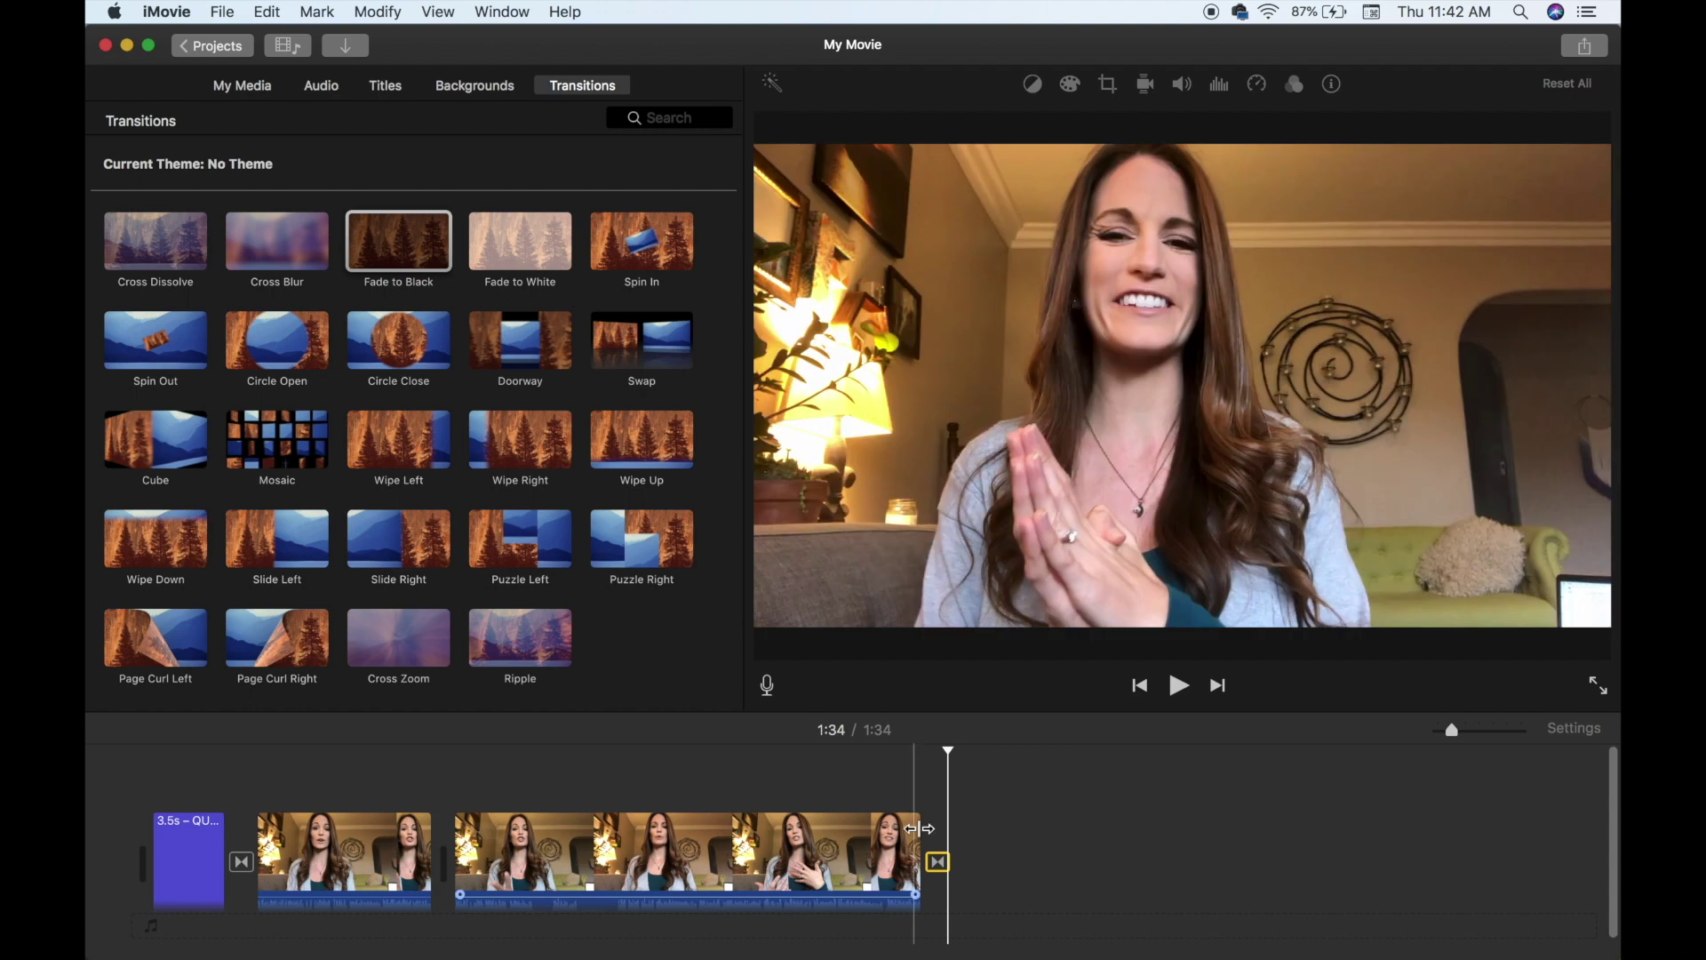
Extend the end of the last video clip slightly before the closing fade and play the result
{"action": "scroll", "coordinate": [919, 828], "scroll_direction": "up", "scroll_amount": 3}
{"action": "left_click_drag", "start_coordinate": [933, 849], "coordinate": [913, 849]}
{"action": "key", "text": "space"}
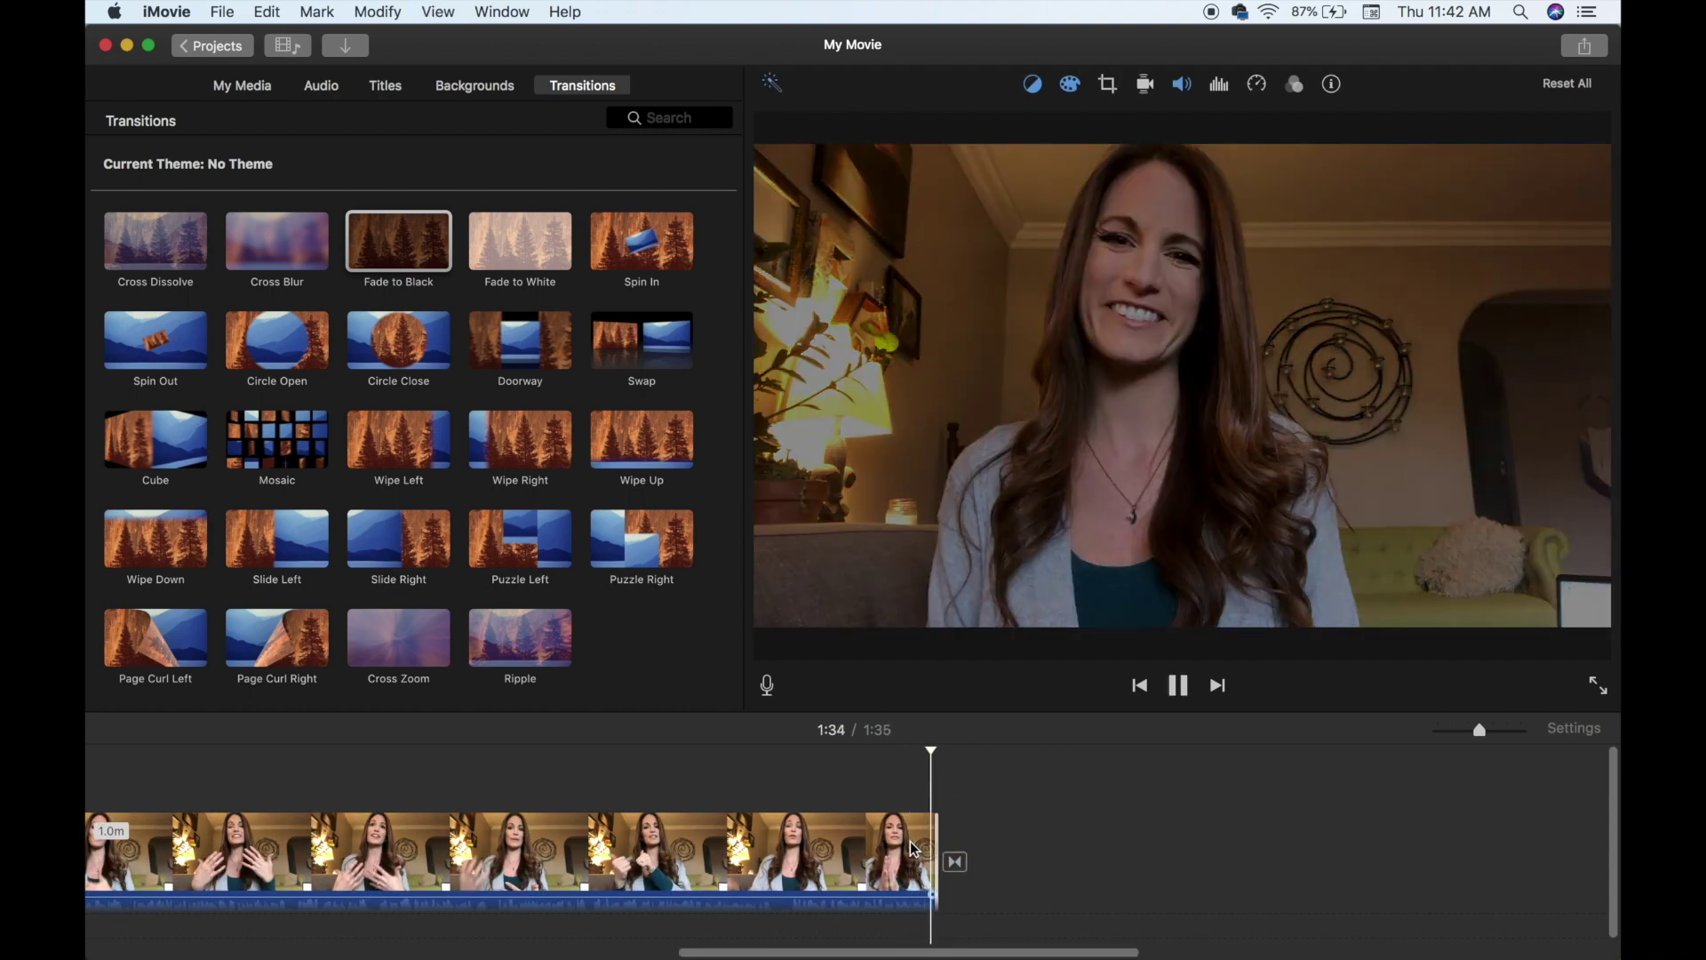
Try the Gradient - Black title as an overlay on the start of the first video clip and play it
{"action": "scroll", "coordinate": [914, 849], "scroll_direction": "left", "scroll_amount": 10}
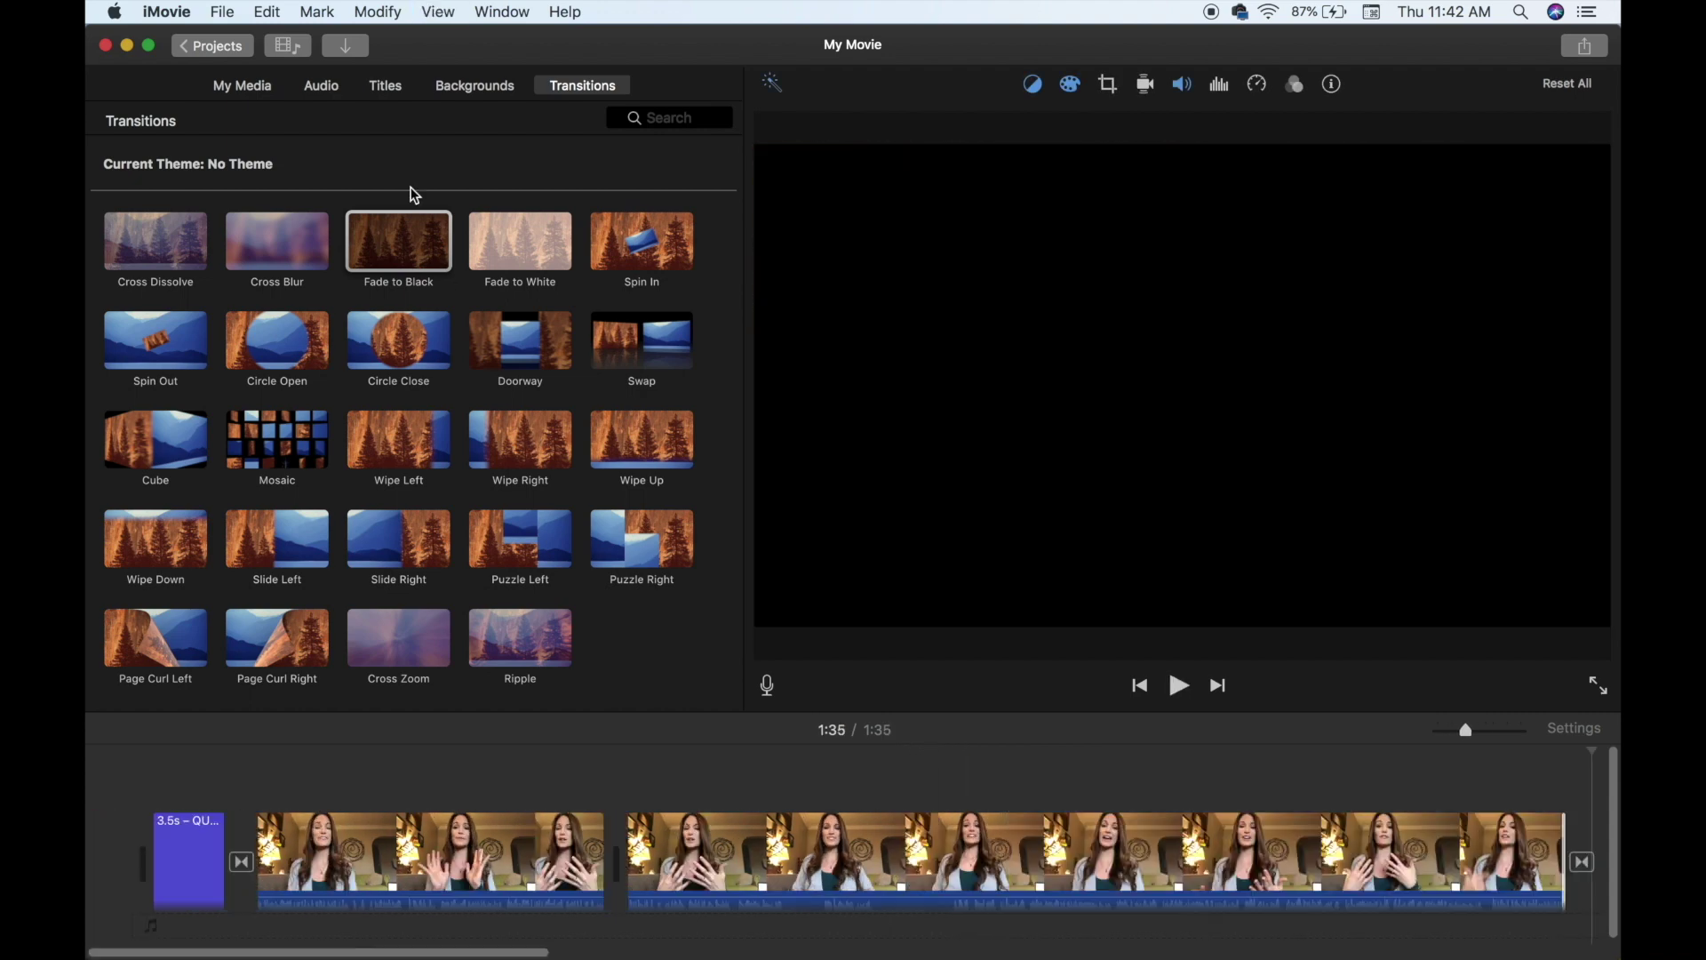
{"action": "left_click", "coordinate": [397, 93]}
{"action": "scroll", "coordinate": [560, 568], "scroll_direction": "down", "scroll_amount": 4}
{"action": "scroll", "coordinate": [544, 541], "scroll_direction": "down", "scroll_amount": 5}
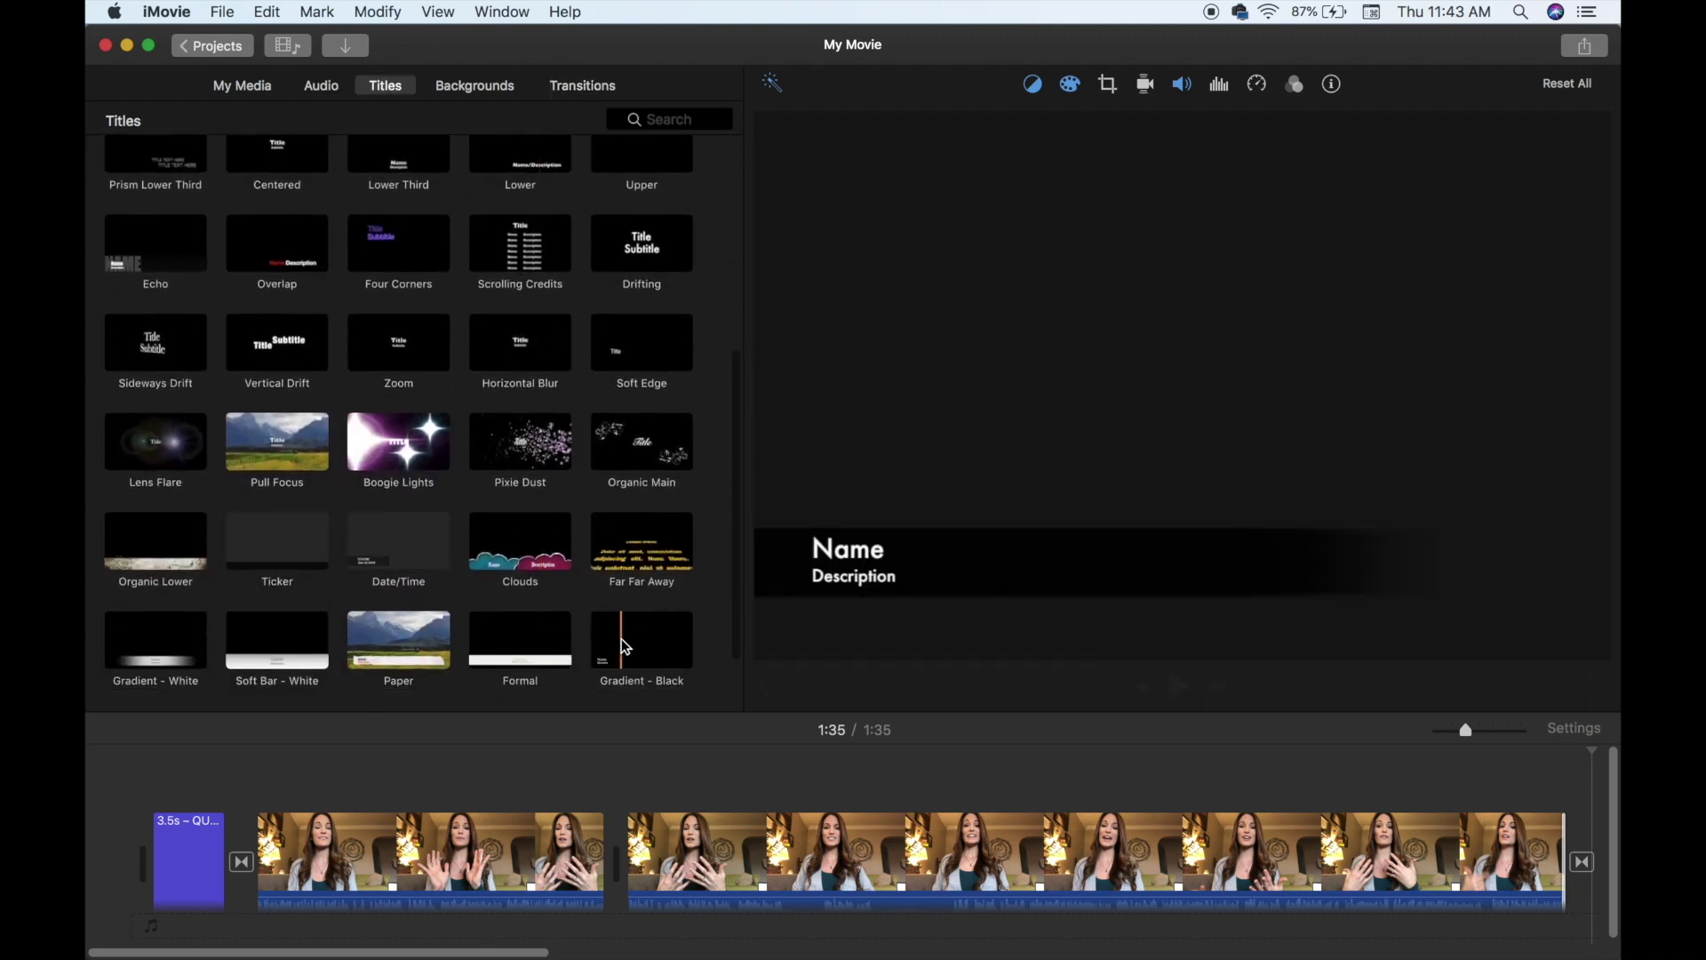
{"action": "left_click_drag", "start_coordinate": [629, 646], "coordinate": [258, 791]}
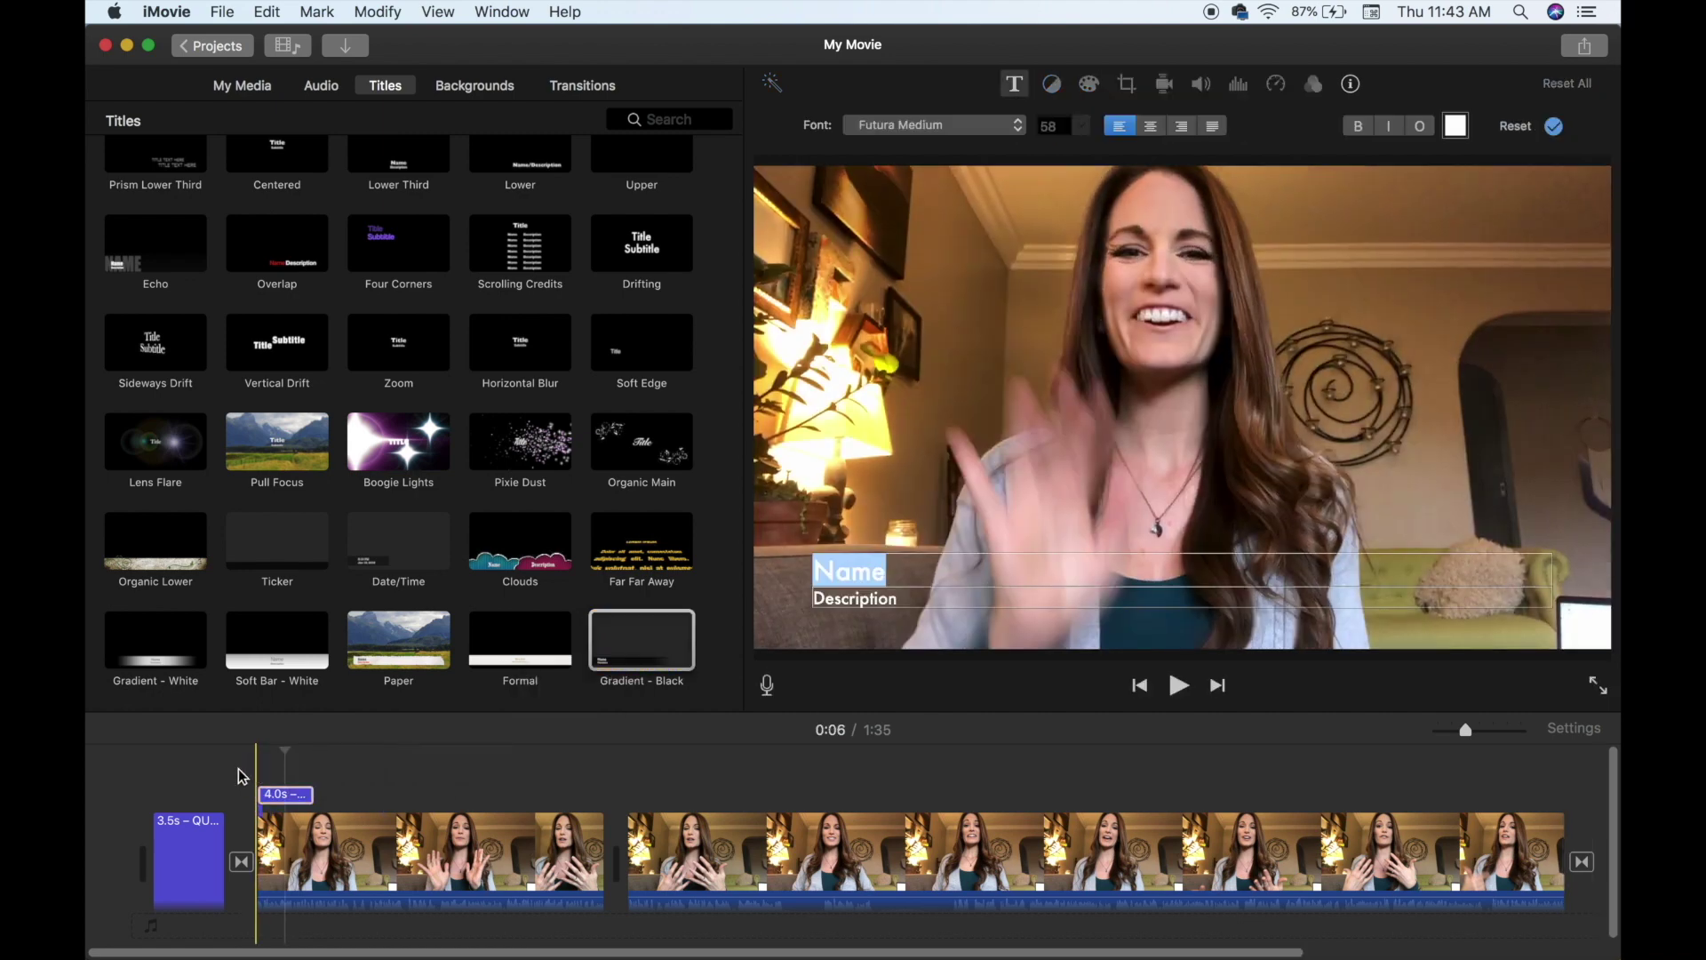
{"action": "key", "text": "super+equal"}
{"action": "left_click", "coordinate": [146, 772]}
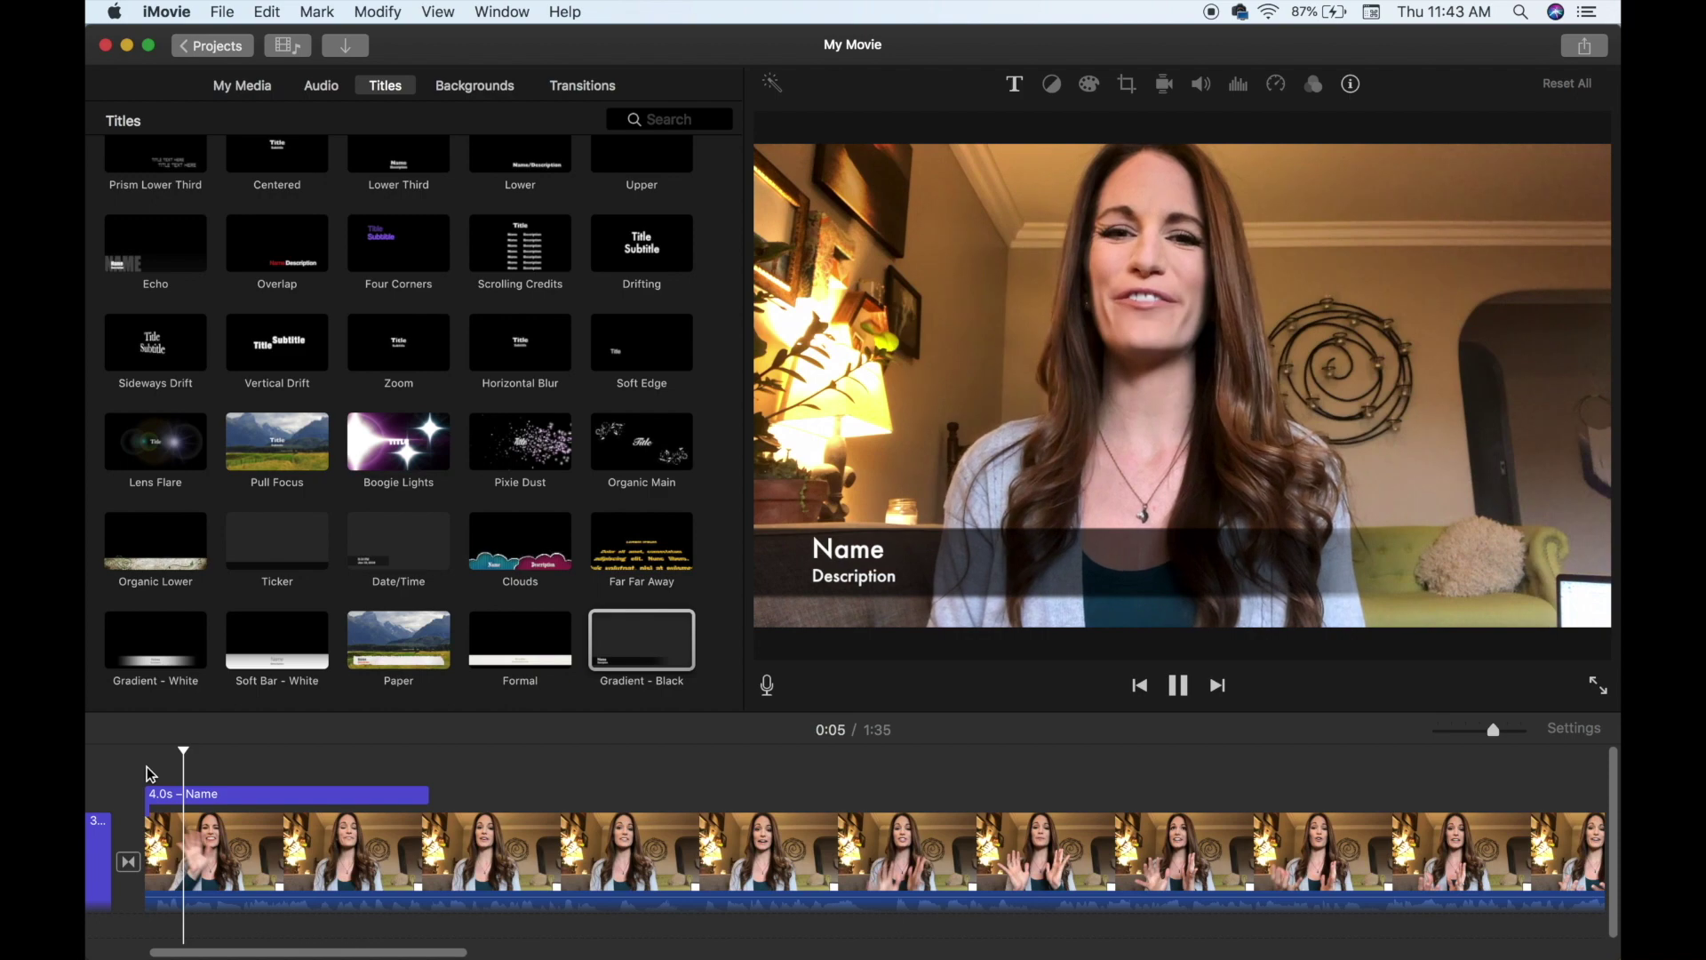
Open the Gradient - Black title's text for editing and look through the available fonts
{"action": "double_click", "coordinate": [228, 801]}
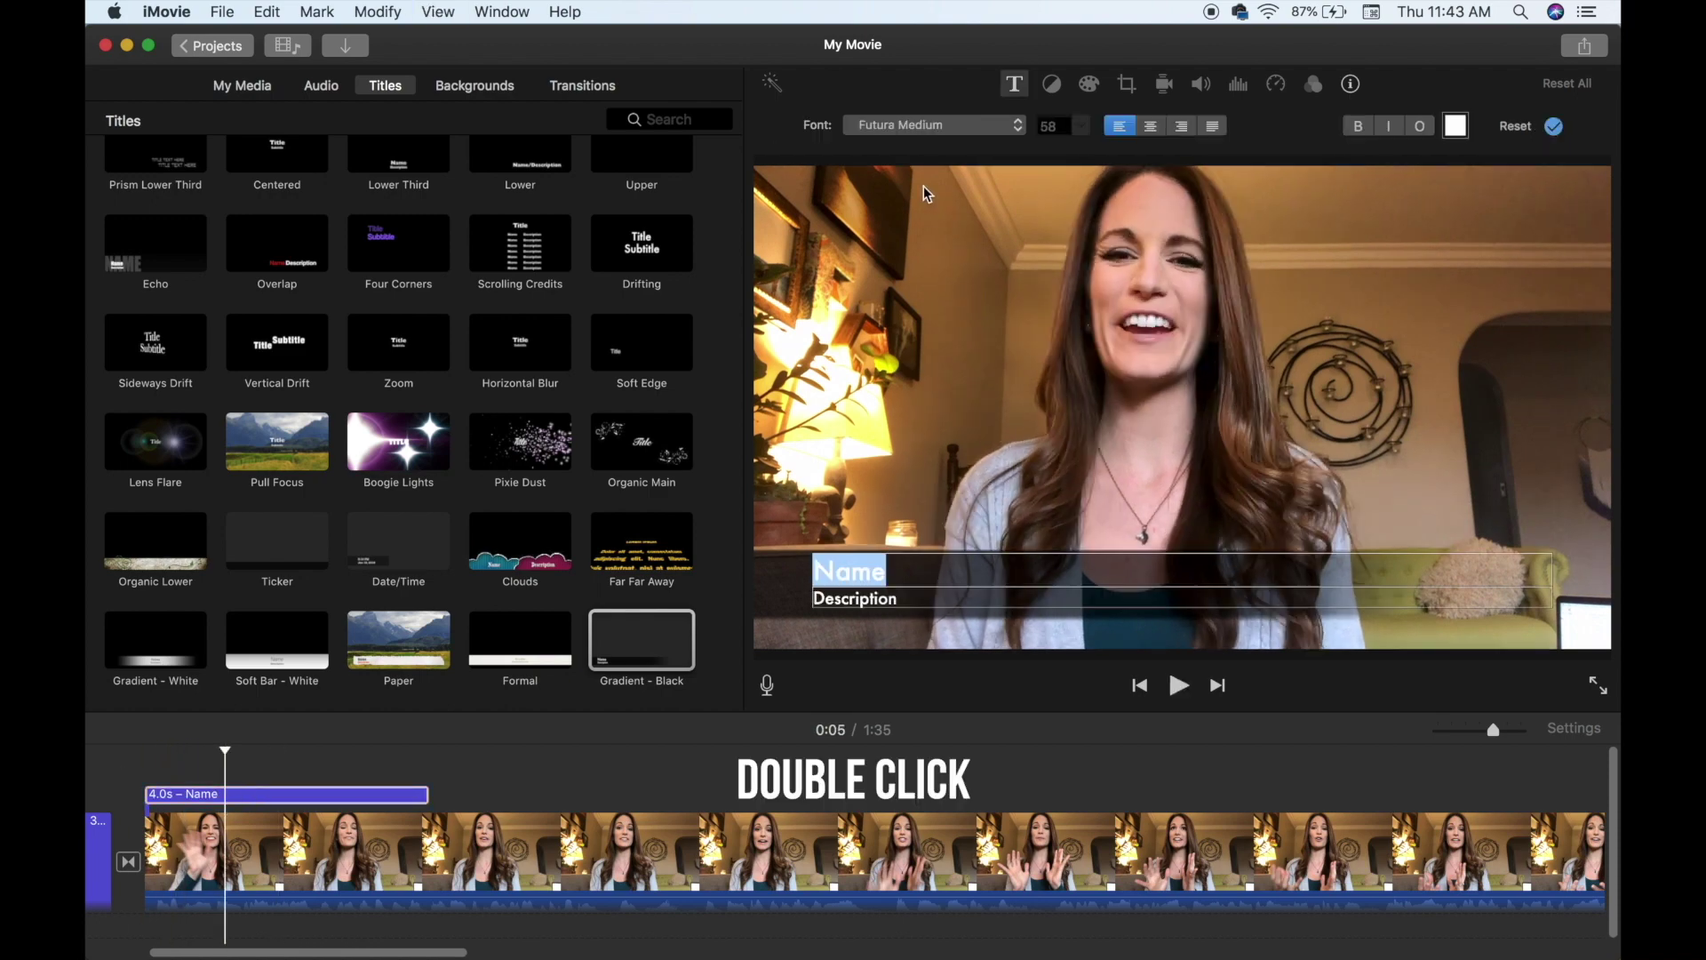
{"action": "left_click", "coordinate": [1020, 126]}
{"action": "scroll", "coordinate": [999, 109], "scroll_direction": "up", "scroll_amount": 3}
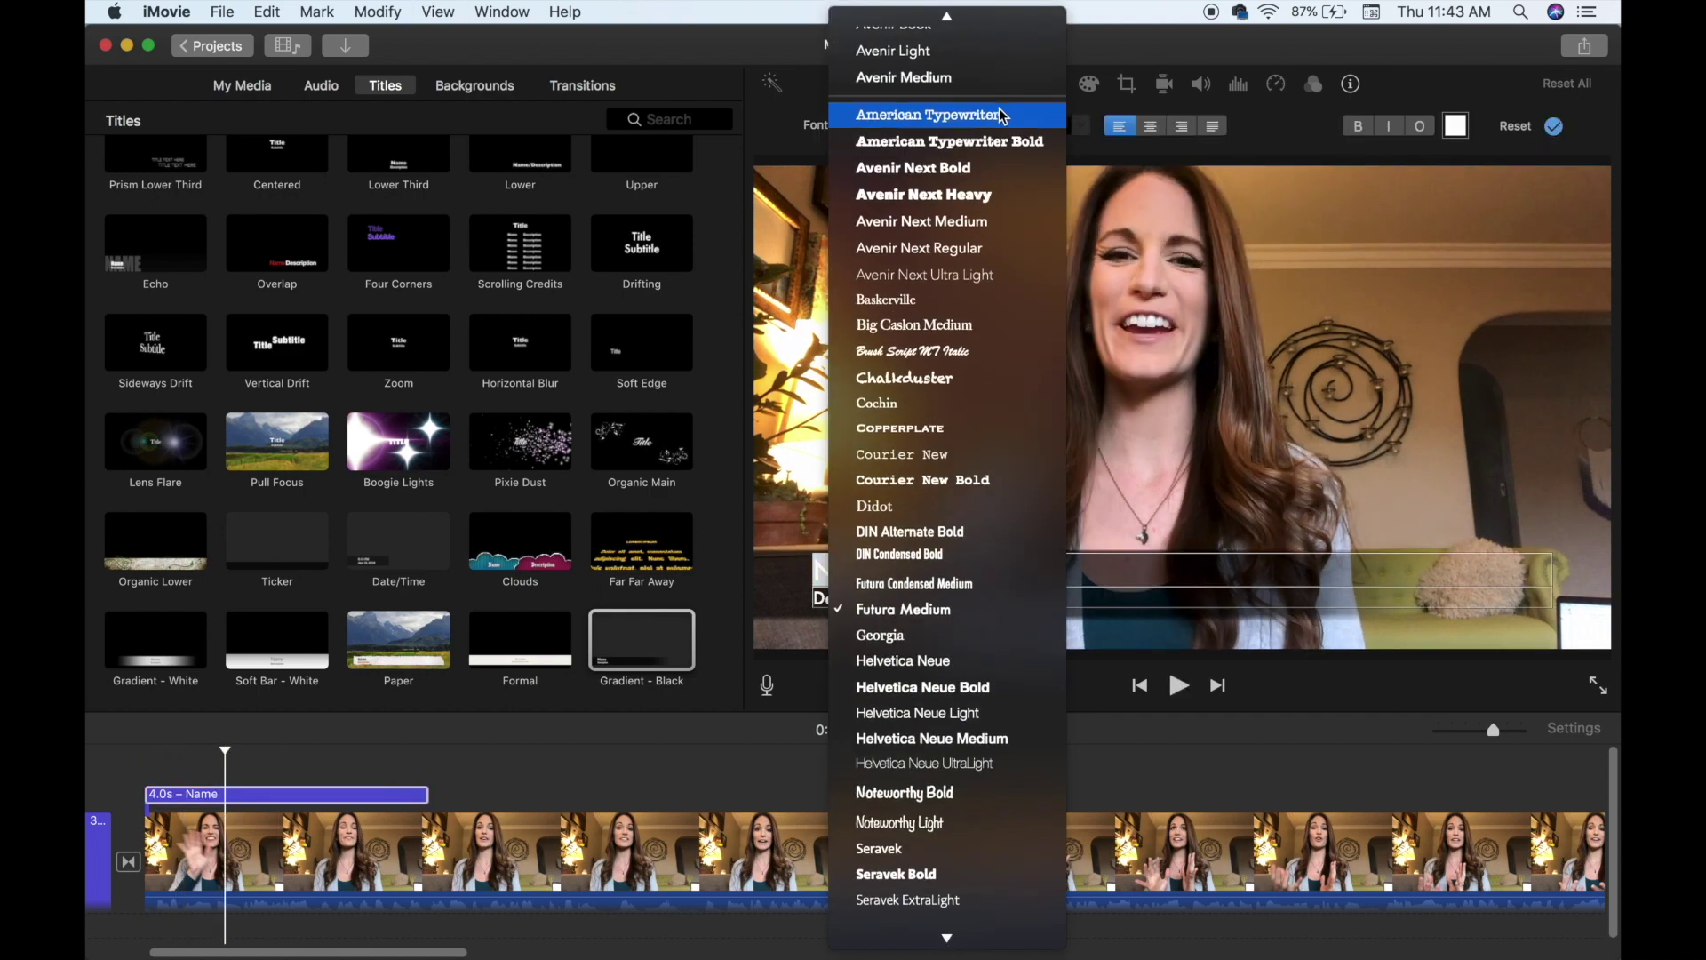
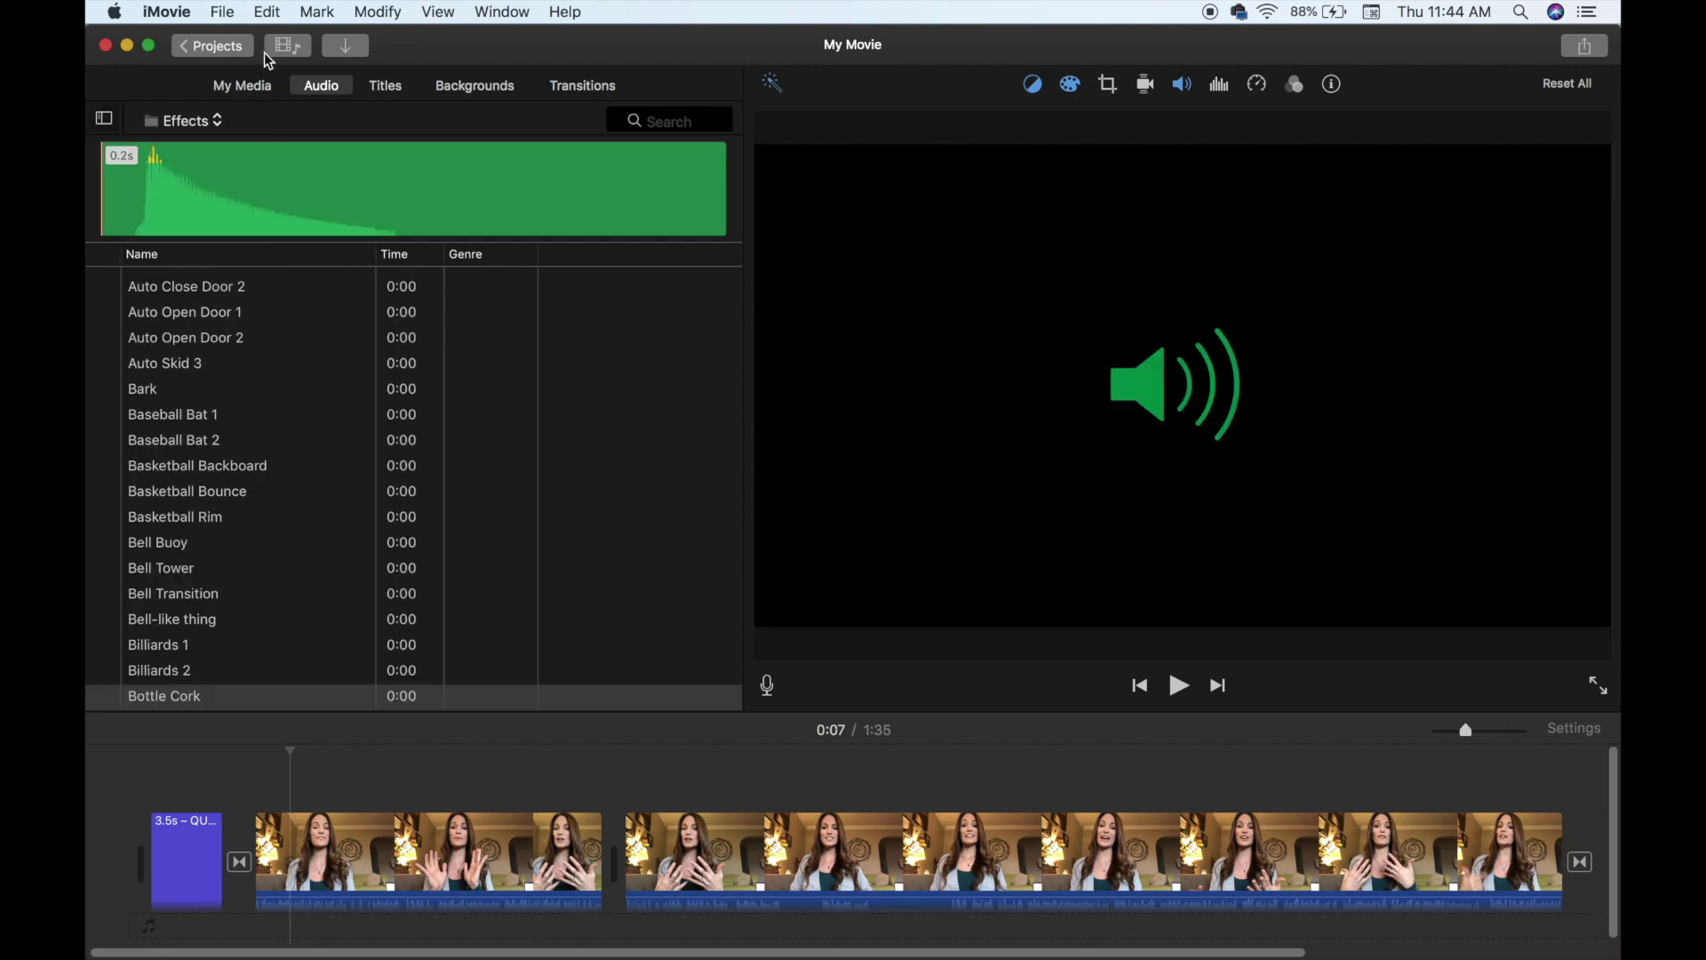
Open the Theme Music collection and preview the Bright and Playful tracks
{"action": "left_click", "coordinate": [216, 126]}
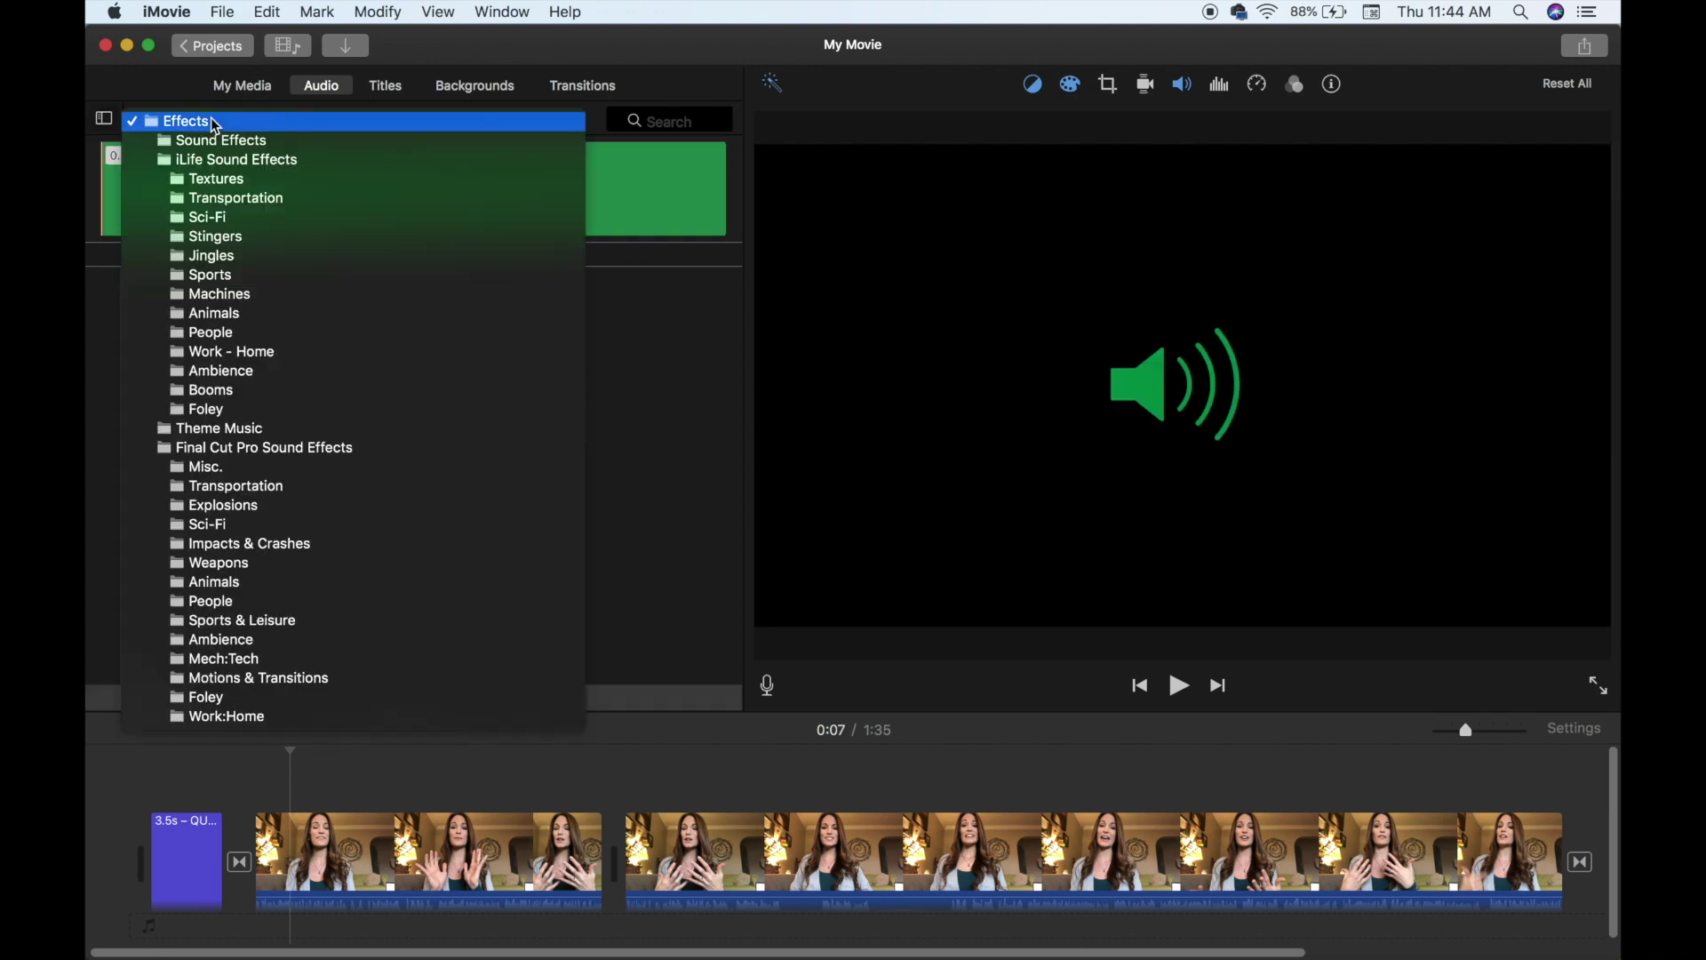
{"action": "left_click", "coordinate": [250, 436]}
{"action": "left_click", "coordinate": [106, 280]}
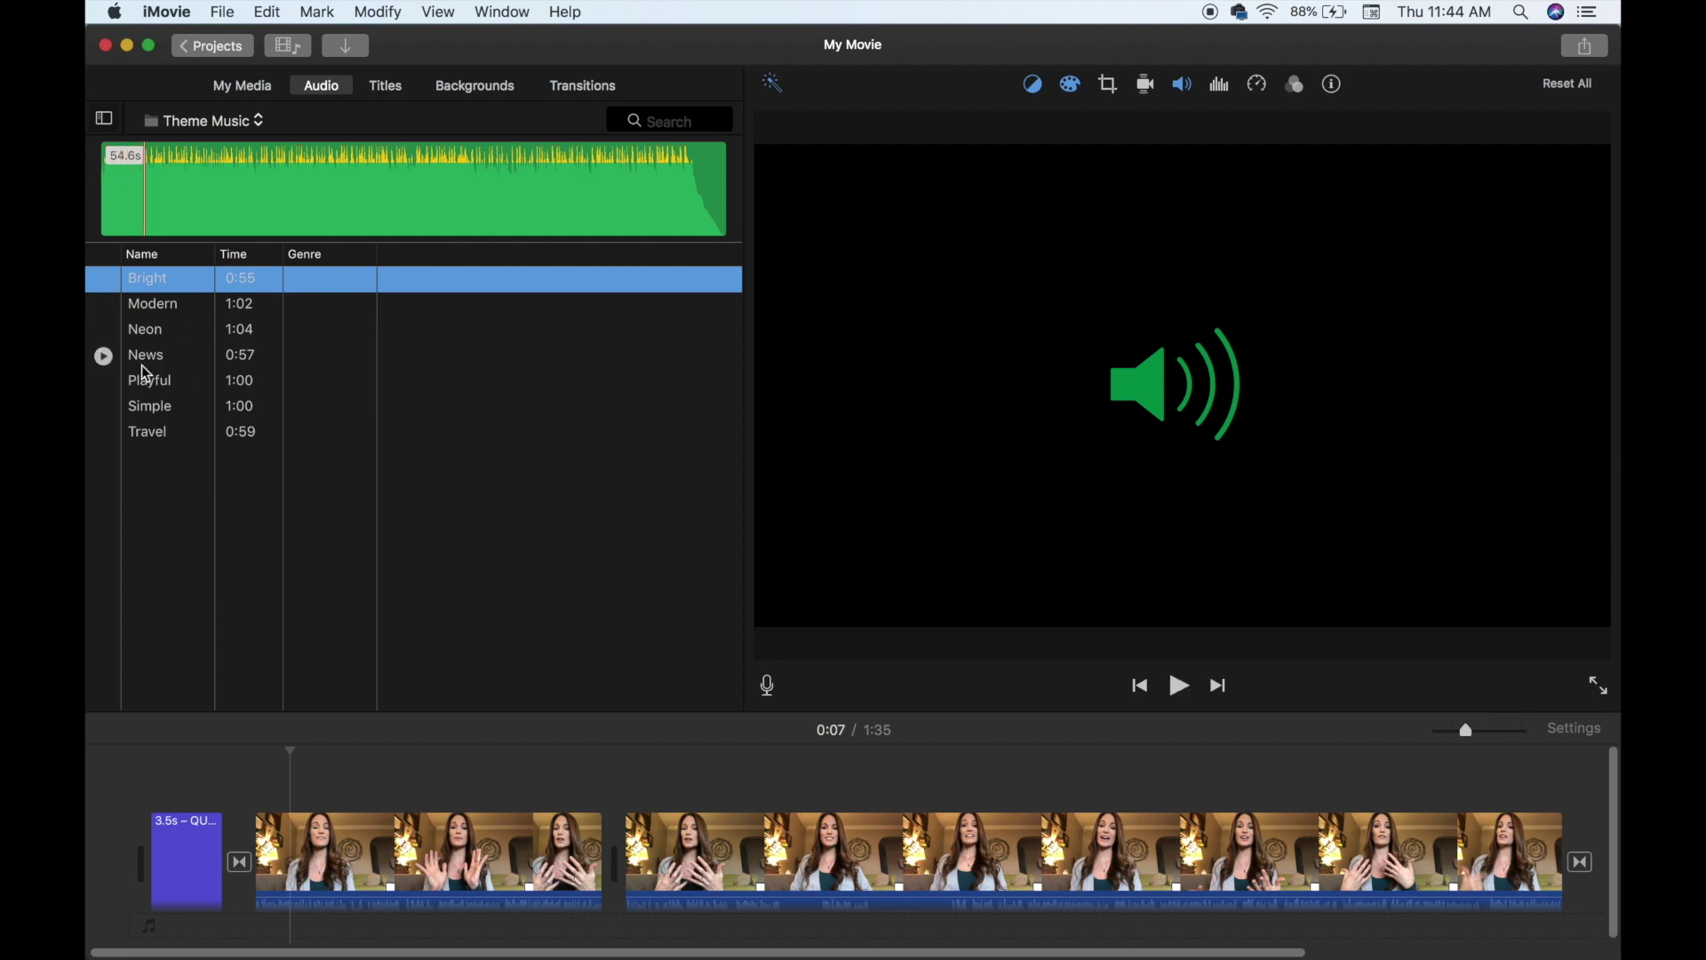
{"action": "left_click", "coordinate": [103, 381]}
Mark a 42.7 s section of the Playful track and place it under the video, beginning at the title clip
{"action": "key", "text": "i"}
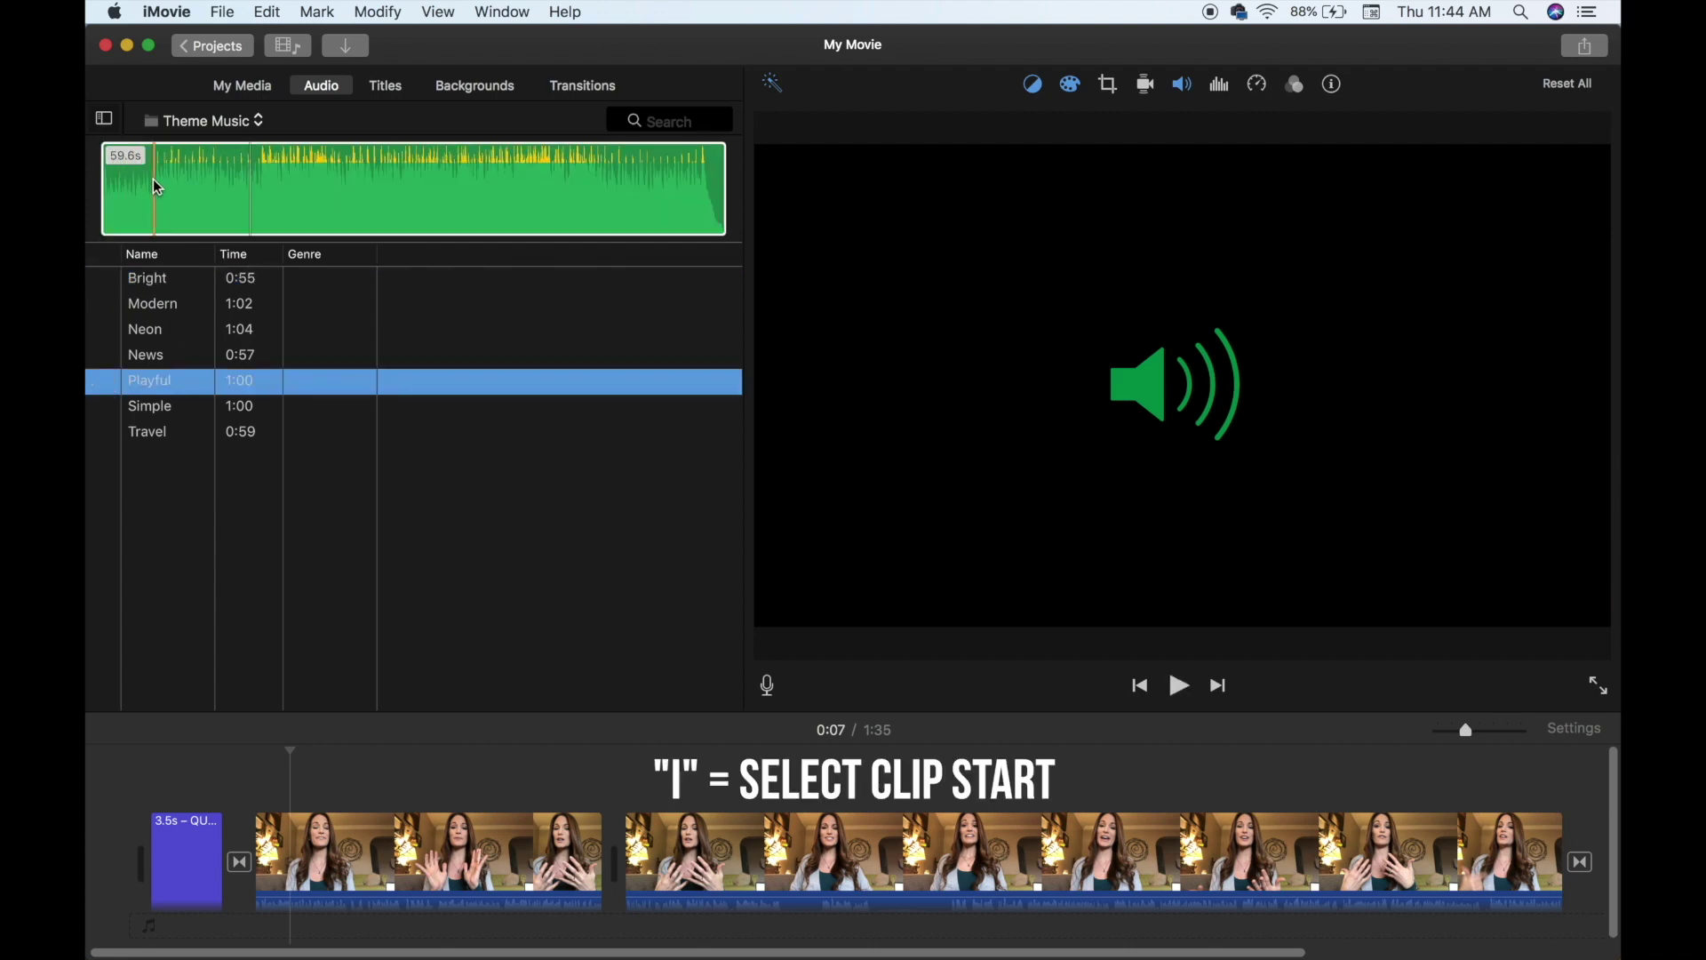
{"action": "key", "text": "o"}
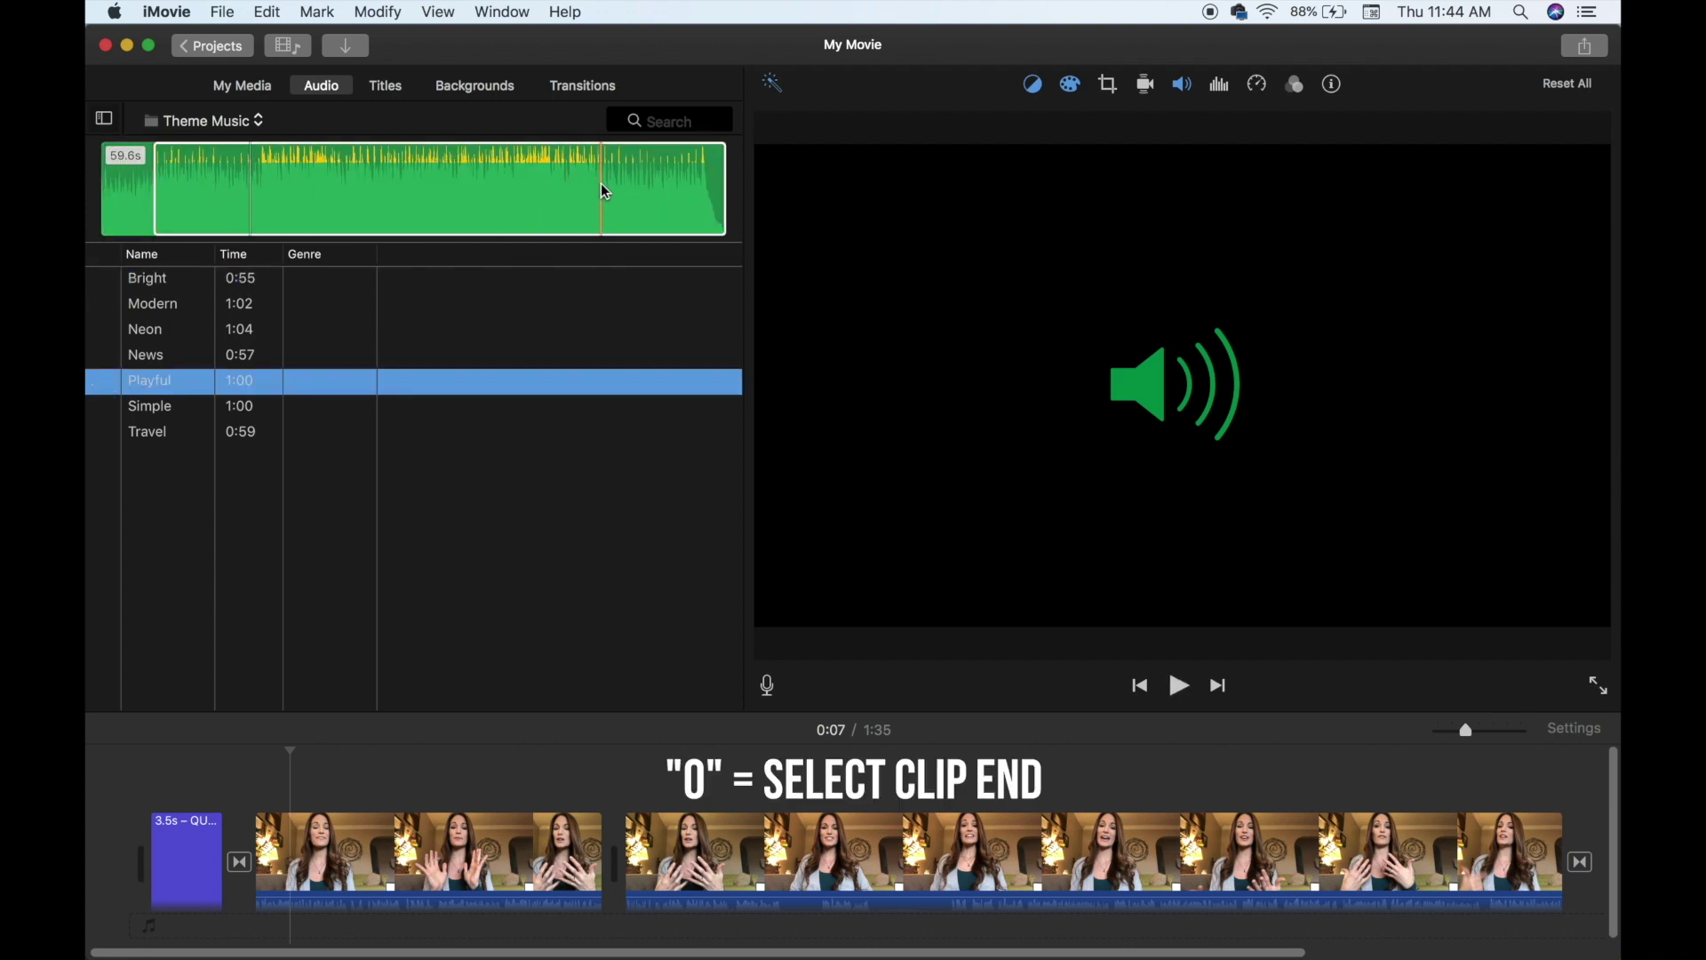
{"action": "left_click_drag", "start_coordinate": [547, 187], "coordinate": [178, 906]}
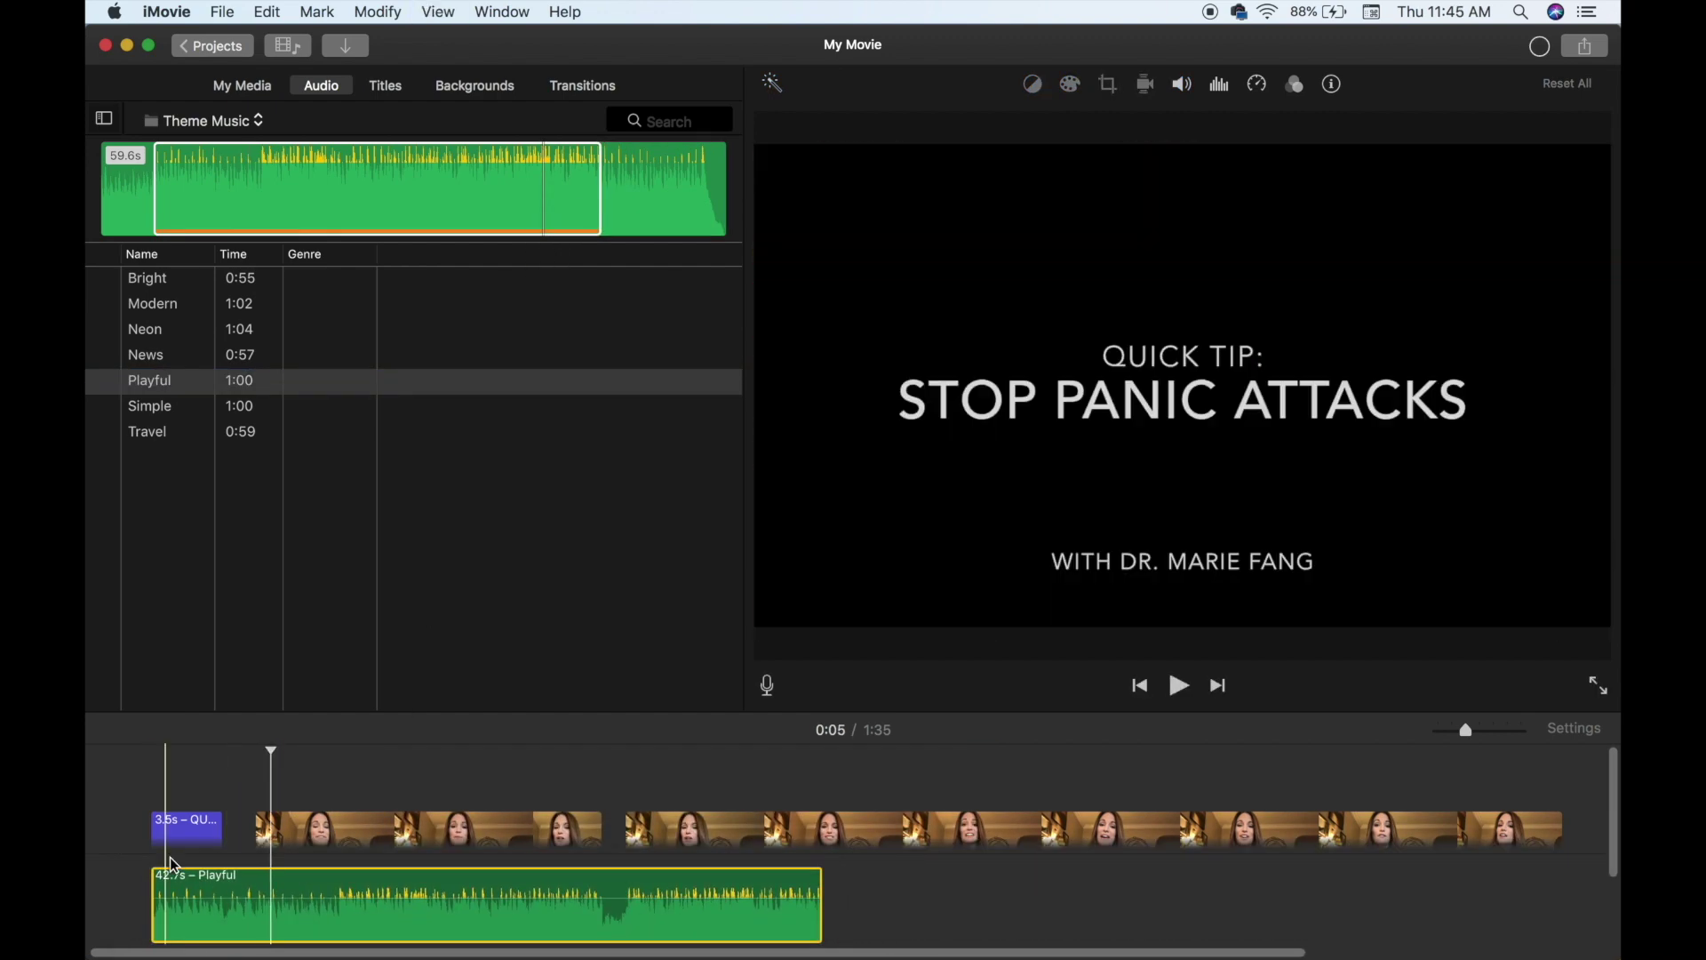
Lower the Playful track's volume and give its start a fade-in, then delete the track from the timeline
{"action": "left_click_drag", "start_coordinate": [188, 888], "coordinate": [190, 907]}
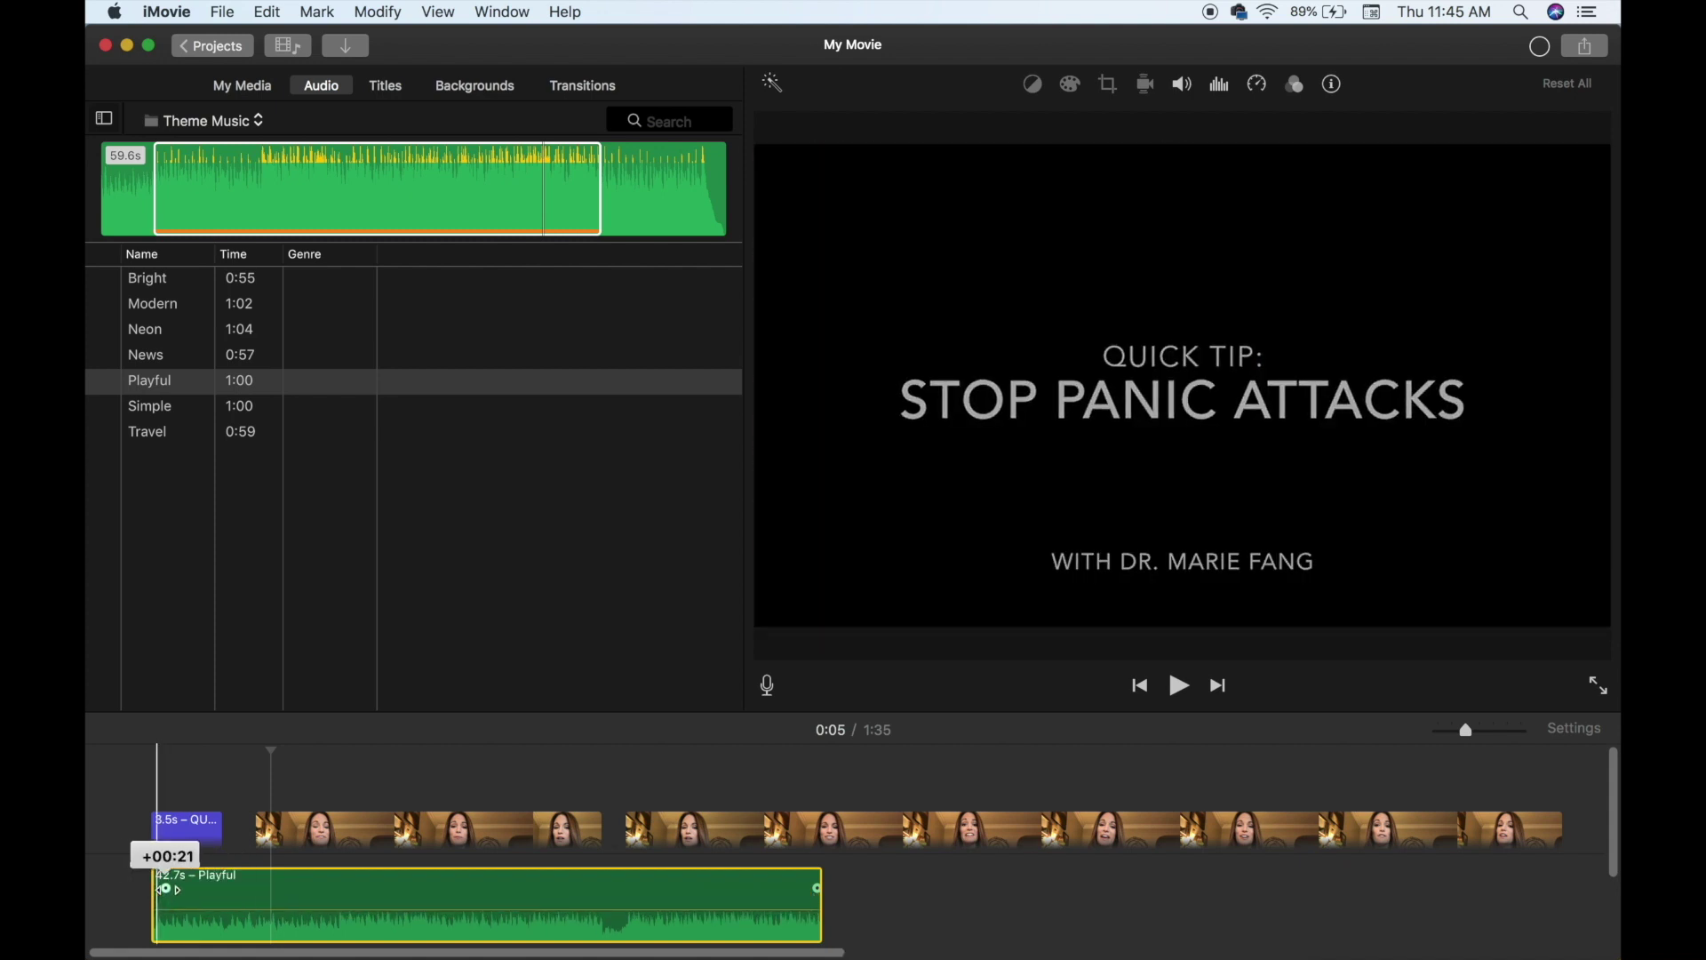
{"action": "left_click_drag", "start_coordinate": [193, 888], "coordinate": [194, 888]}
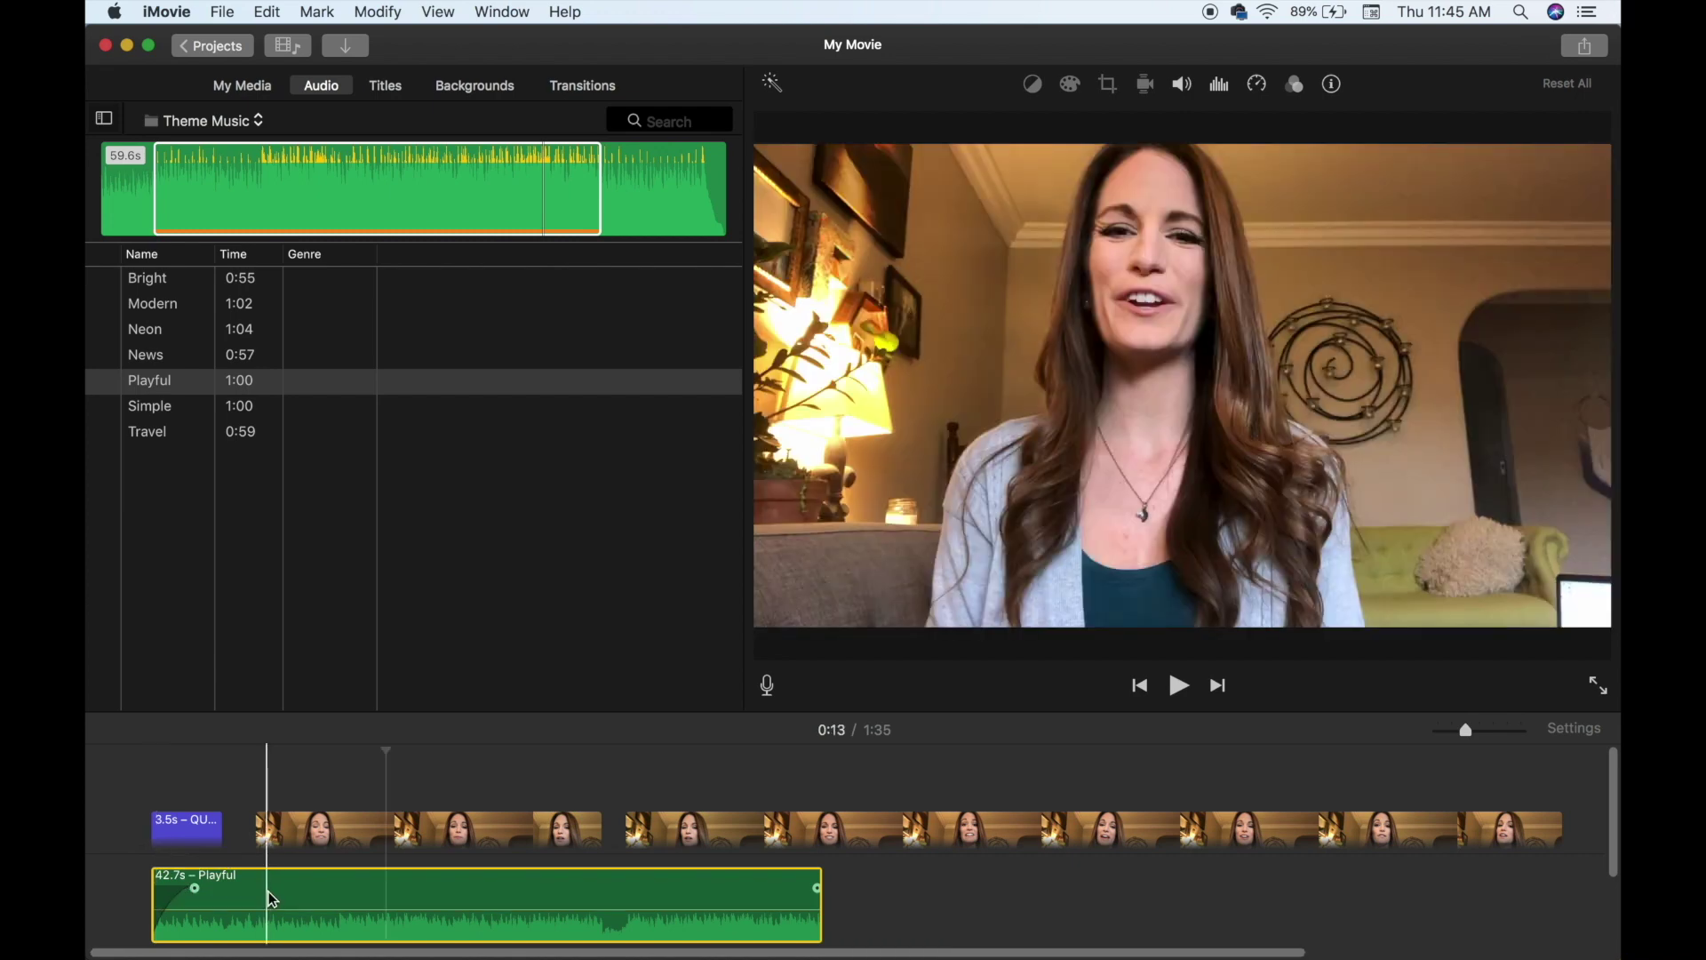
{"action": "key", "text": "Delete"}
Switch to Chrome, search Google for "youtube audio library" and open the YouTube Audio Library
{"action": "mouse_move", "coordinate": [286, 944]}
{"action": "left_click", "coordinate": [333, 930]}
{"action": "type", "text": "you"}
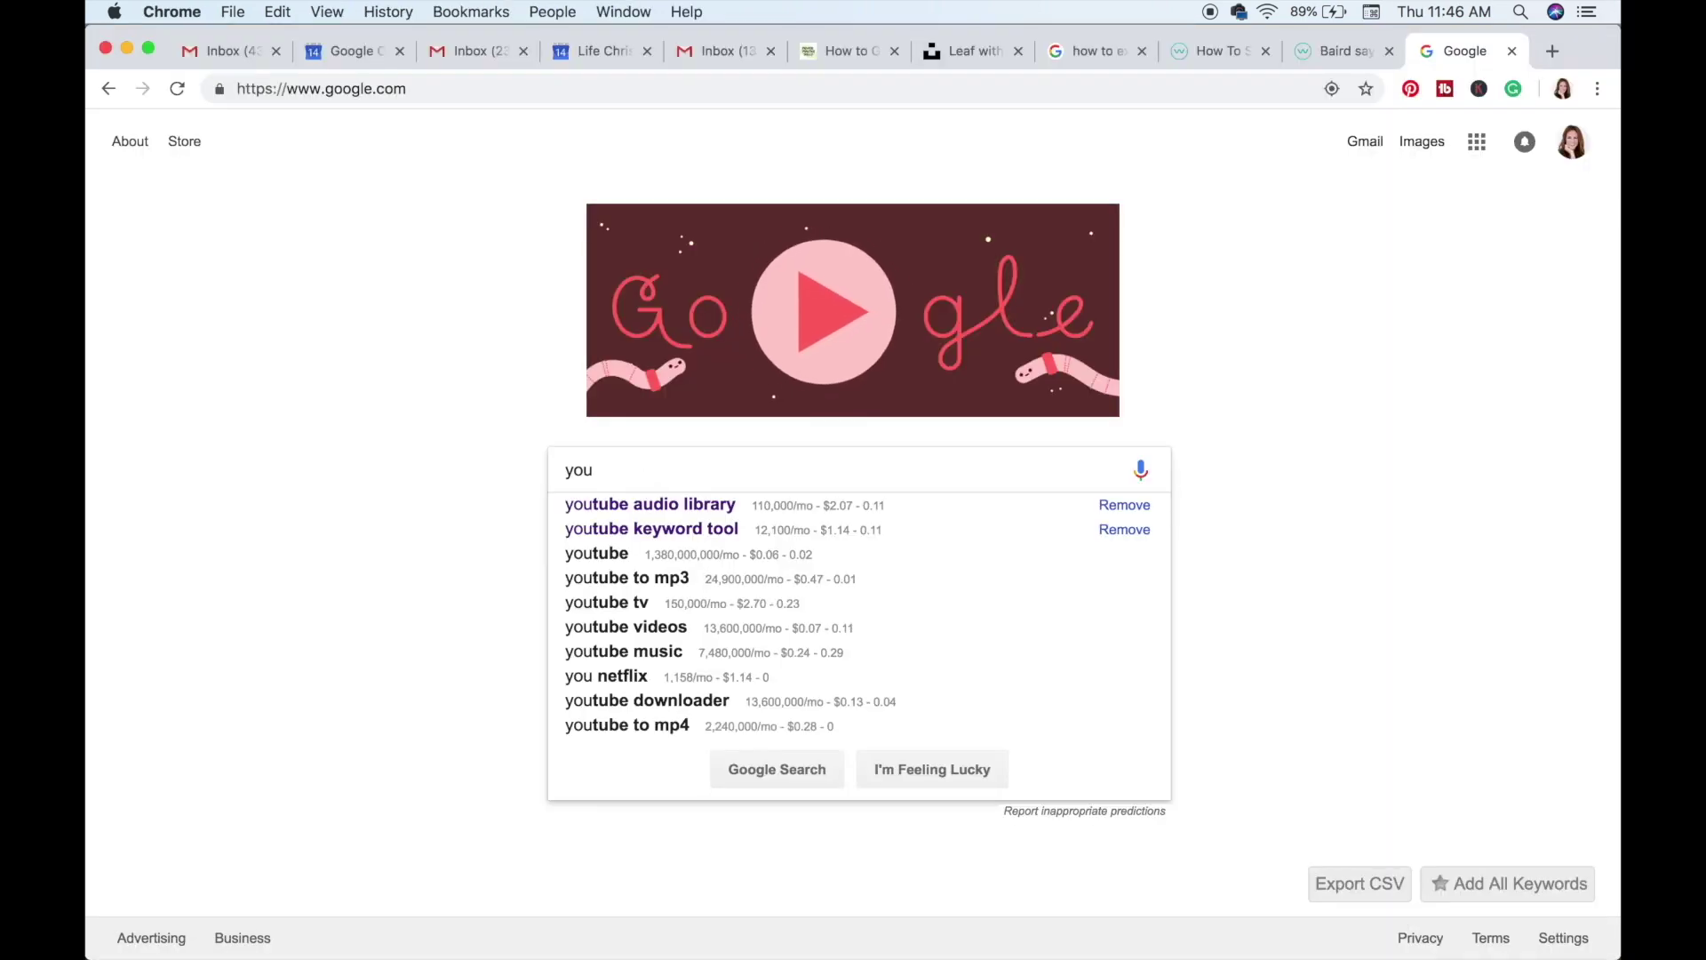
{"action": "left_click", "coordinate": [652, 506]}
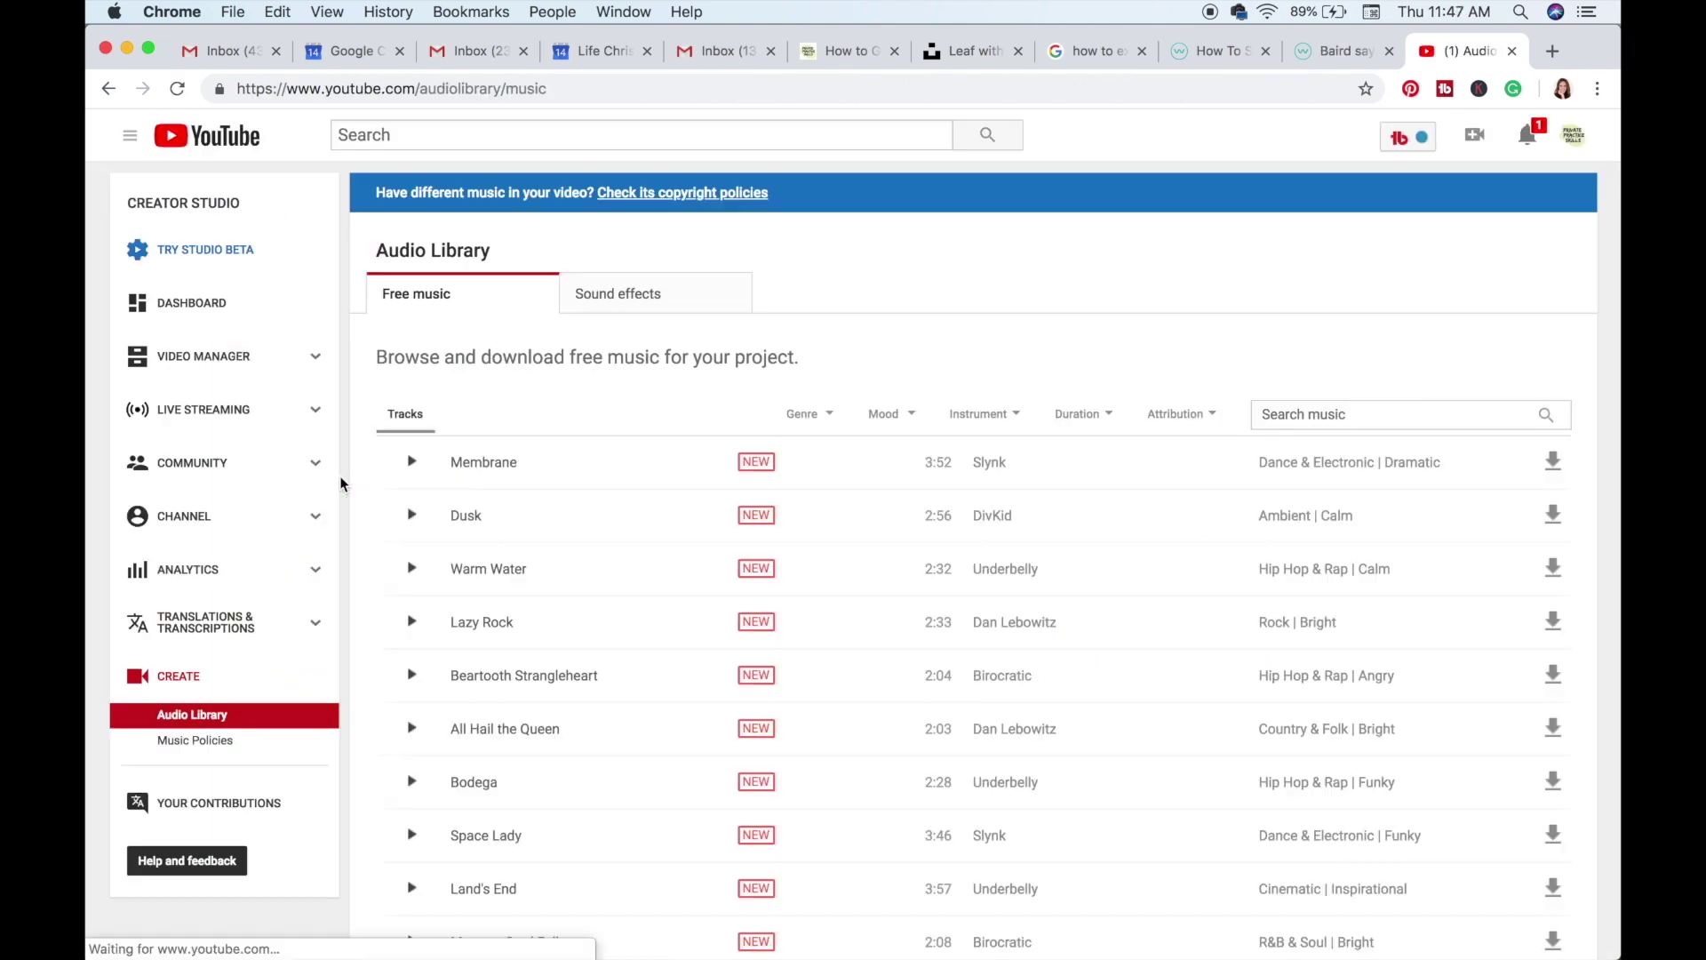
Preview the Membrane track briefly and look through the genre filter options
{"action": "left_click", "coordinate": [412, 463]}
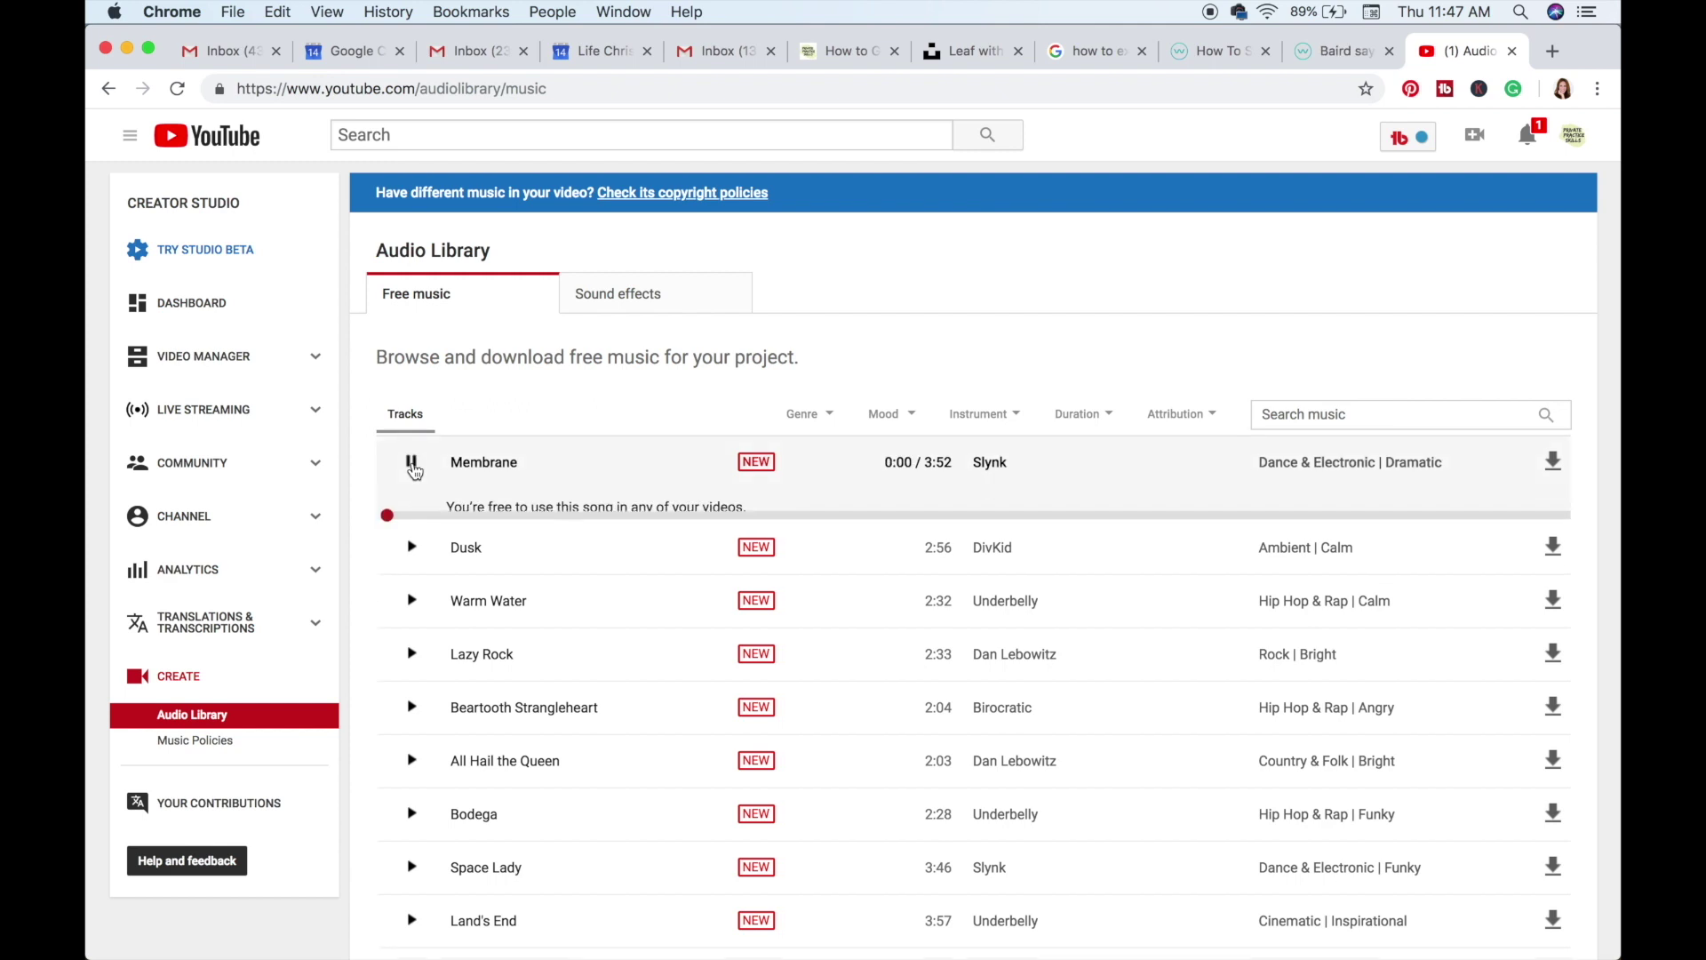
{"action": "left_click", "coordinate": [412, 464]}
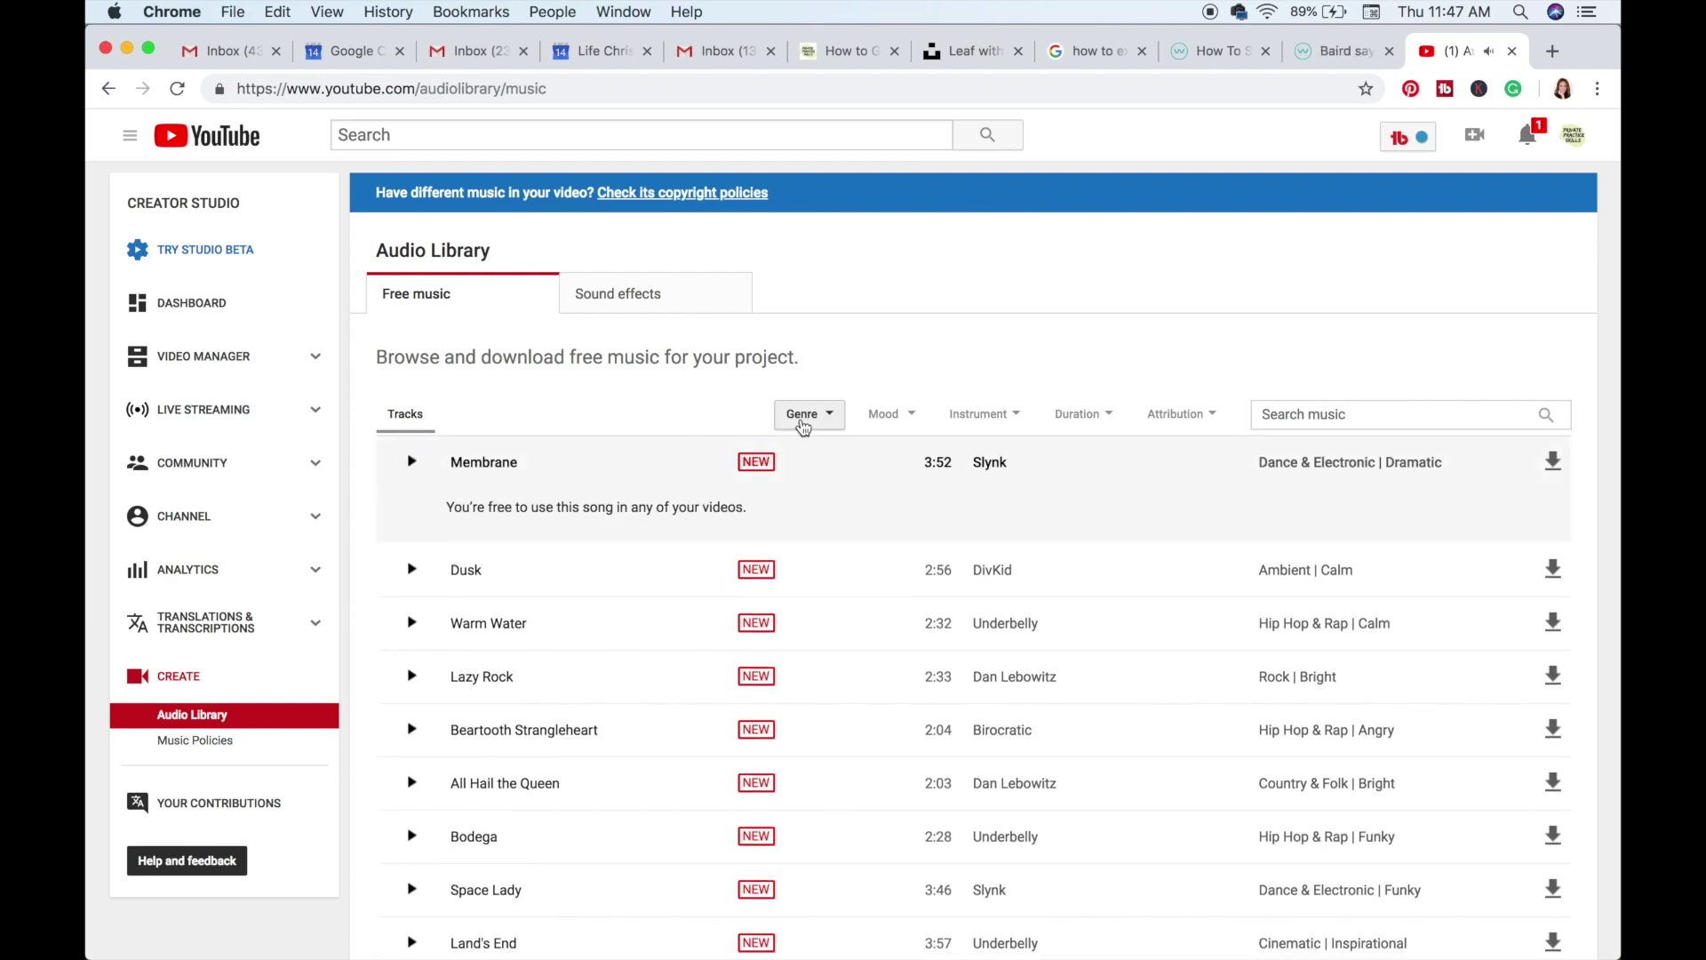
{"action": "left_click", "coordinate": [812, 417]}
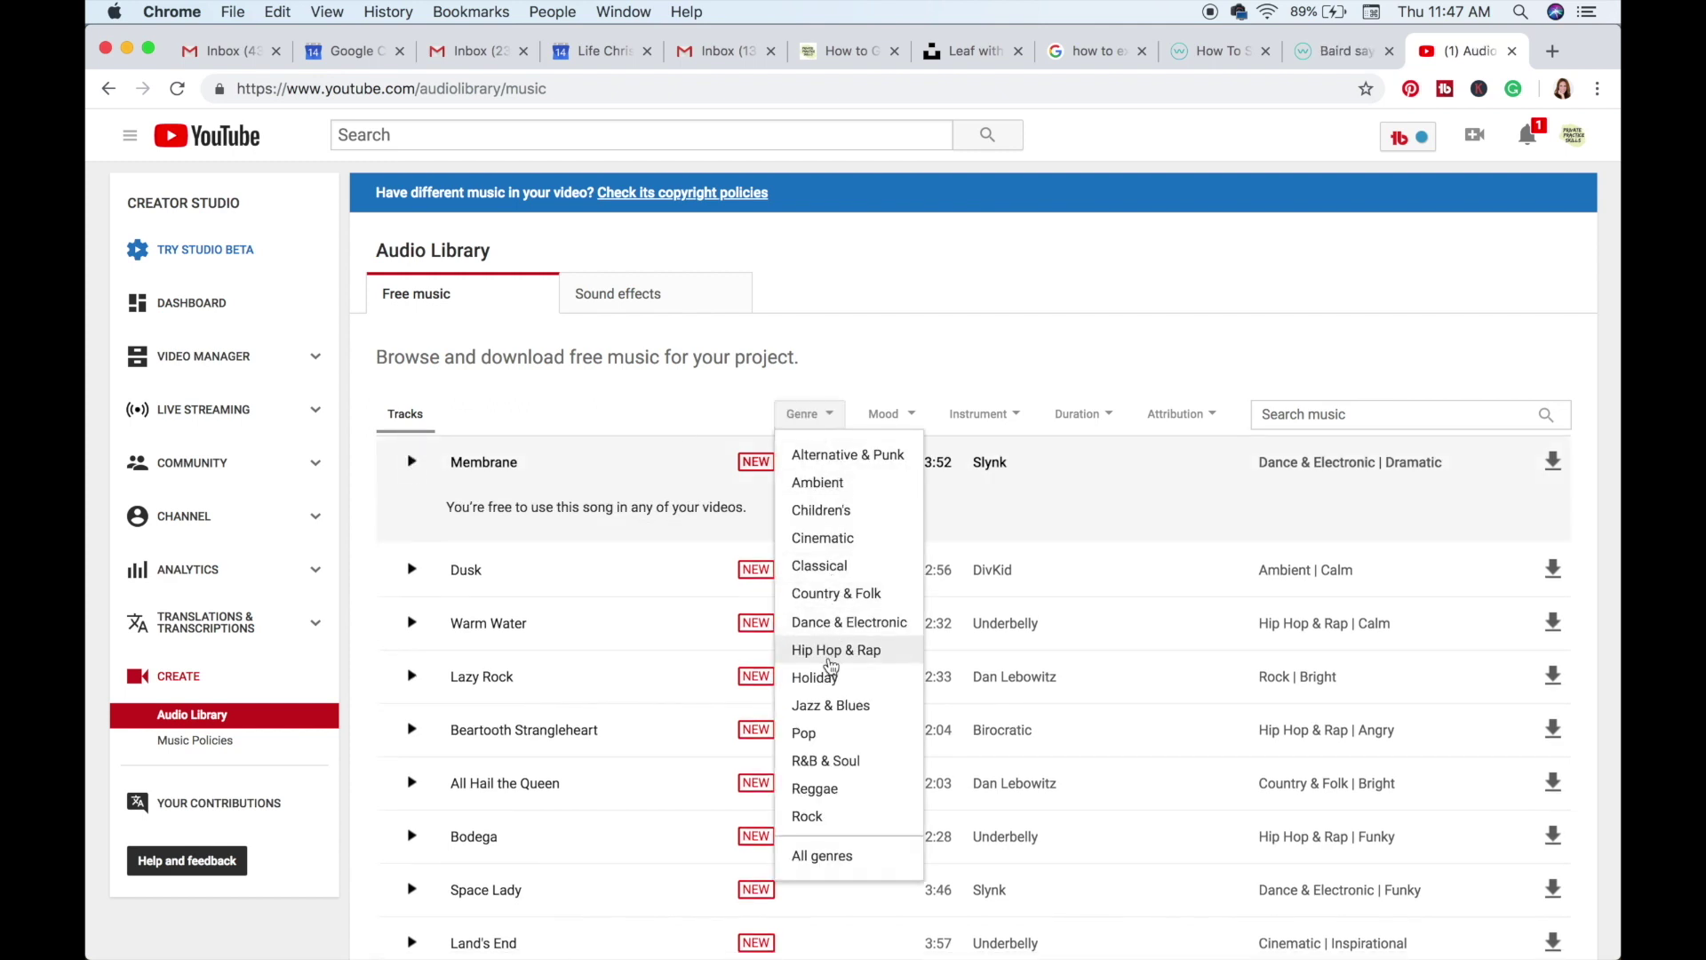
Filter the free music by the Calm mood, then preview and download the track Dreamer
{"action": "left_click", "coordinate": [885, 414]}
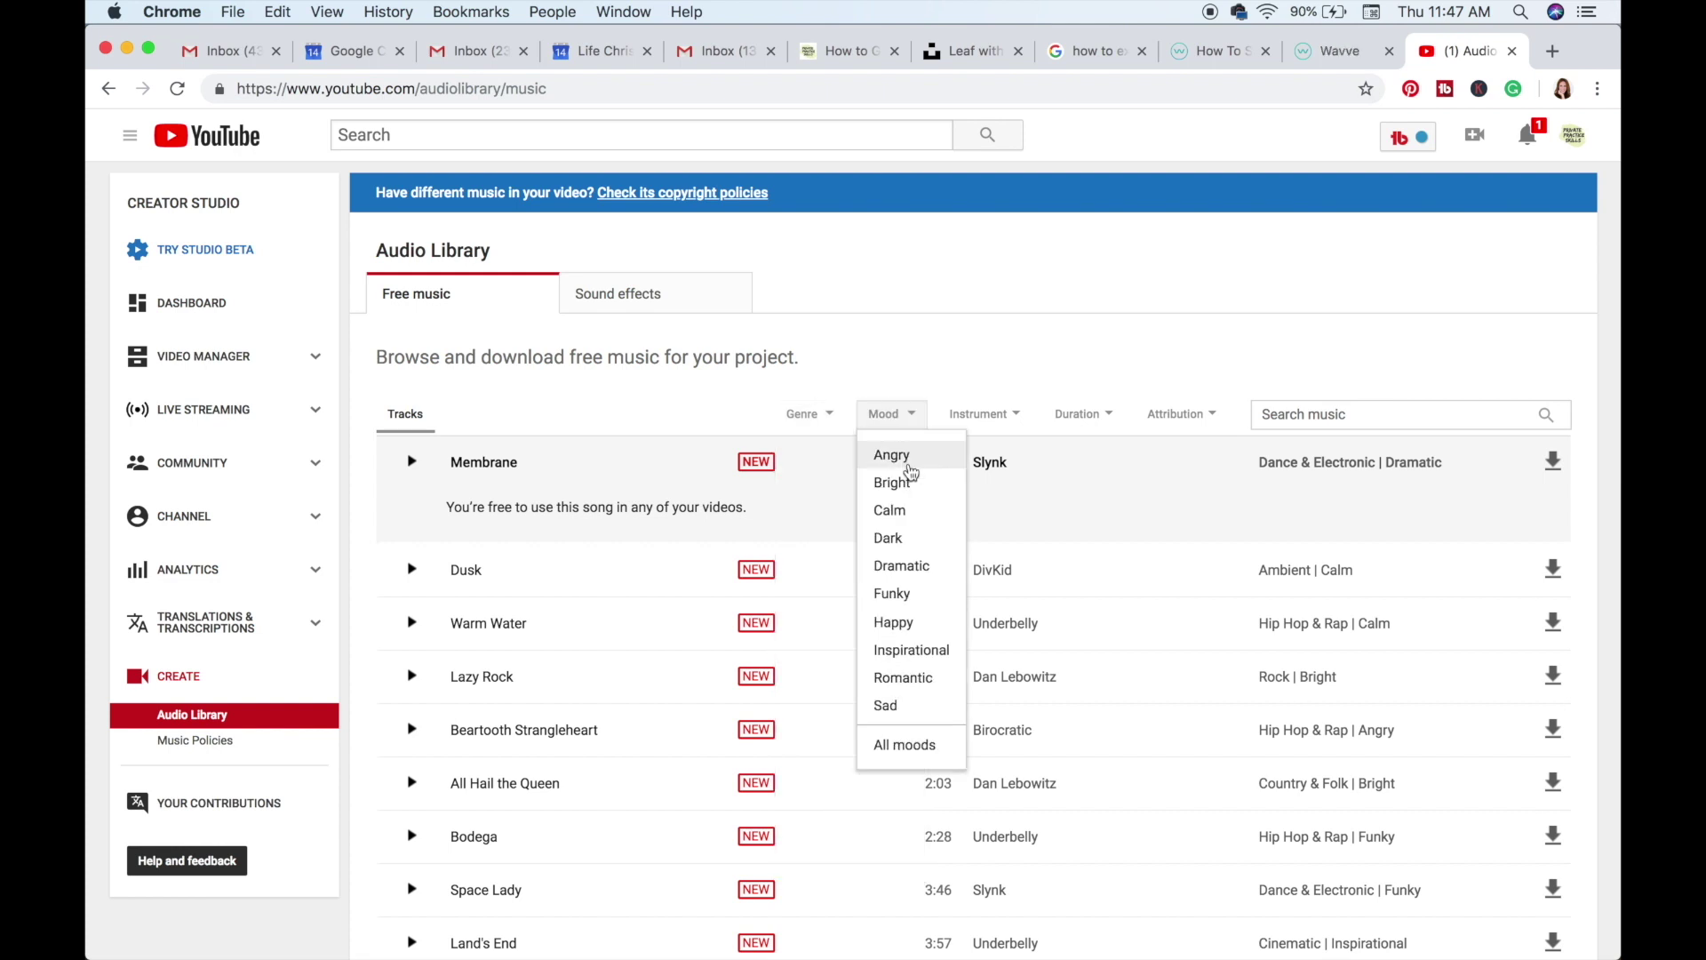
{"action": "left_click", "coordinate": [893, 517]}
{"action": "left_click", "coordinate": [412, 773]}
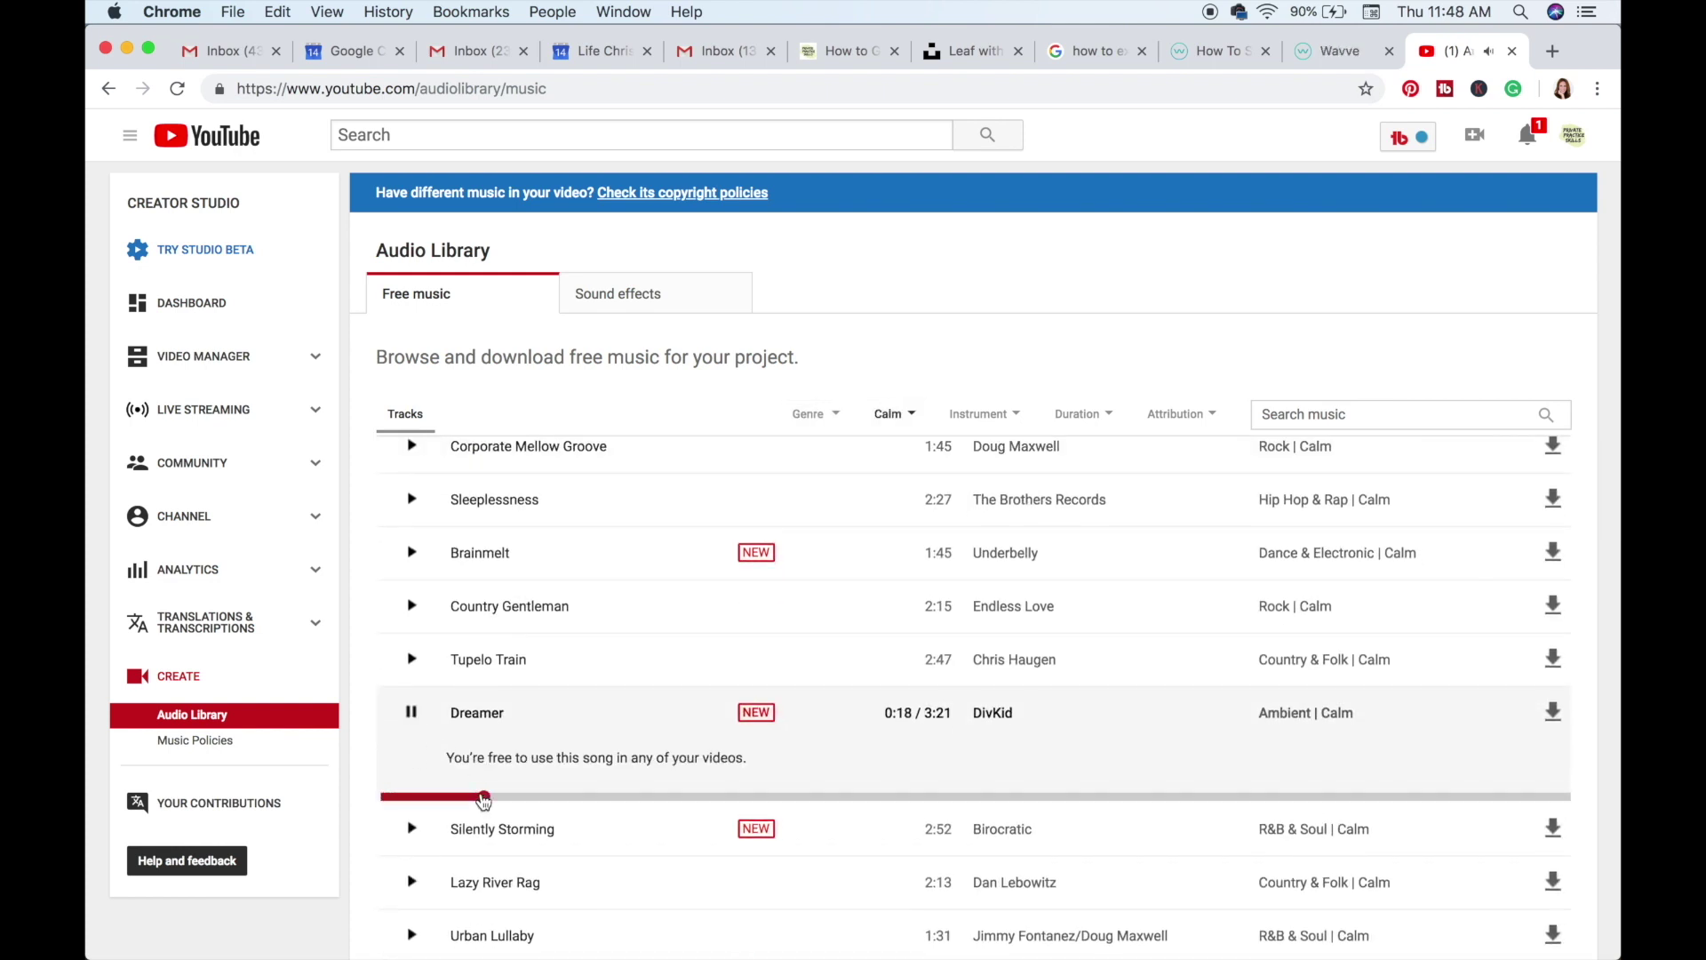
{"action": "left_click", "coordinate": [1553, 712]}
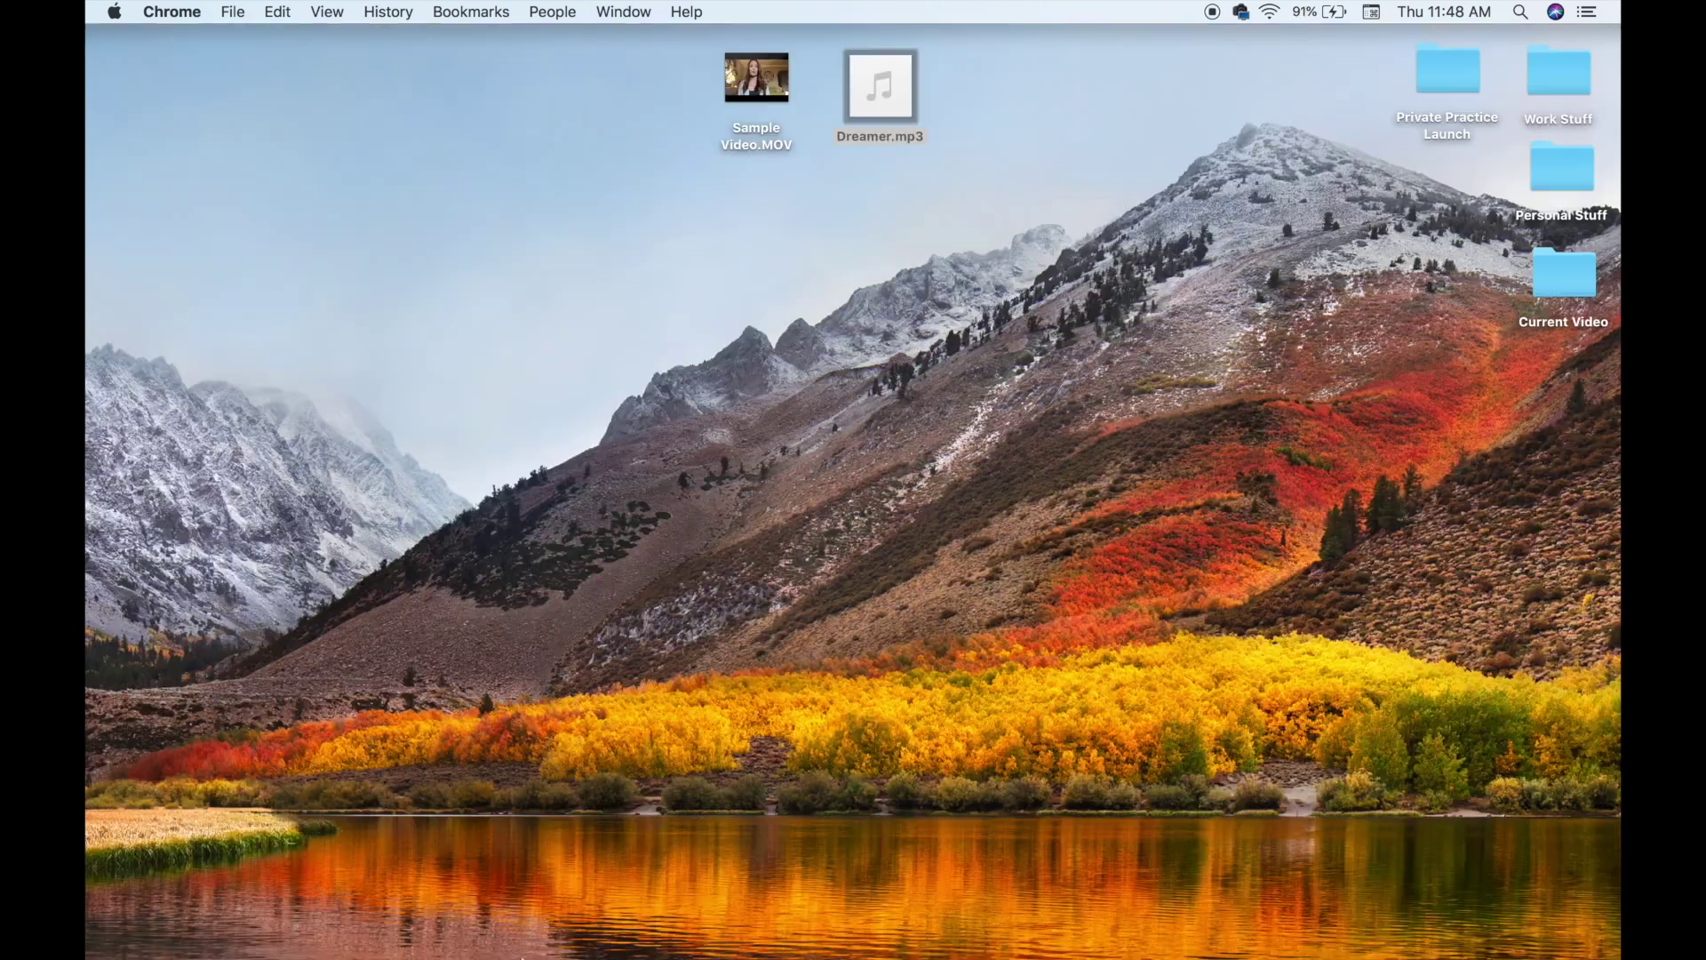
Switch back to the My Movie project in iMovie
{"action": "mouse_move", "coordinate": [702, 933]}
{"action": "left_click", "coordinate": [1407, 930]}
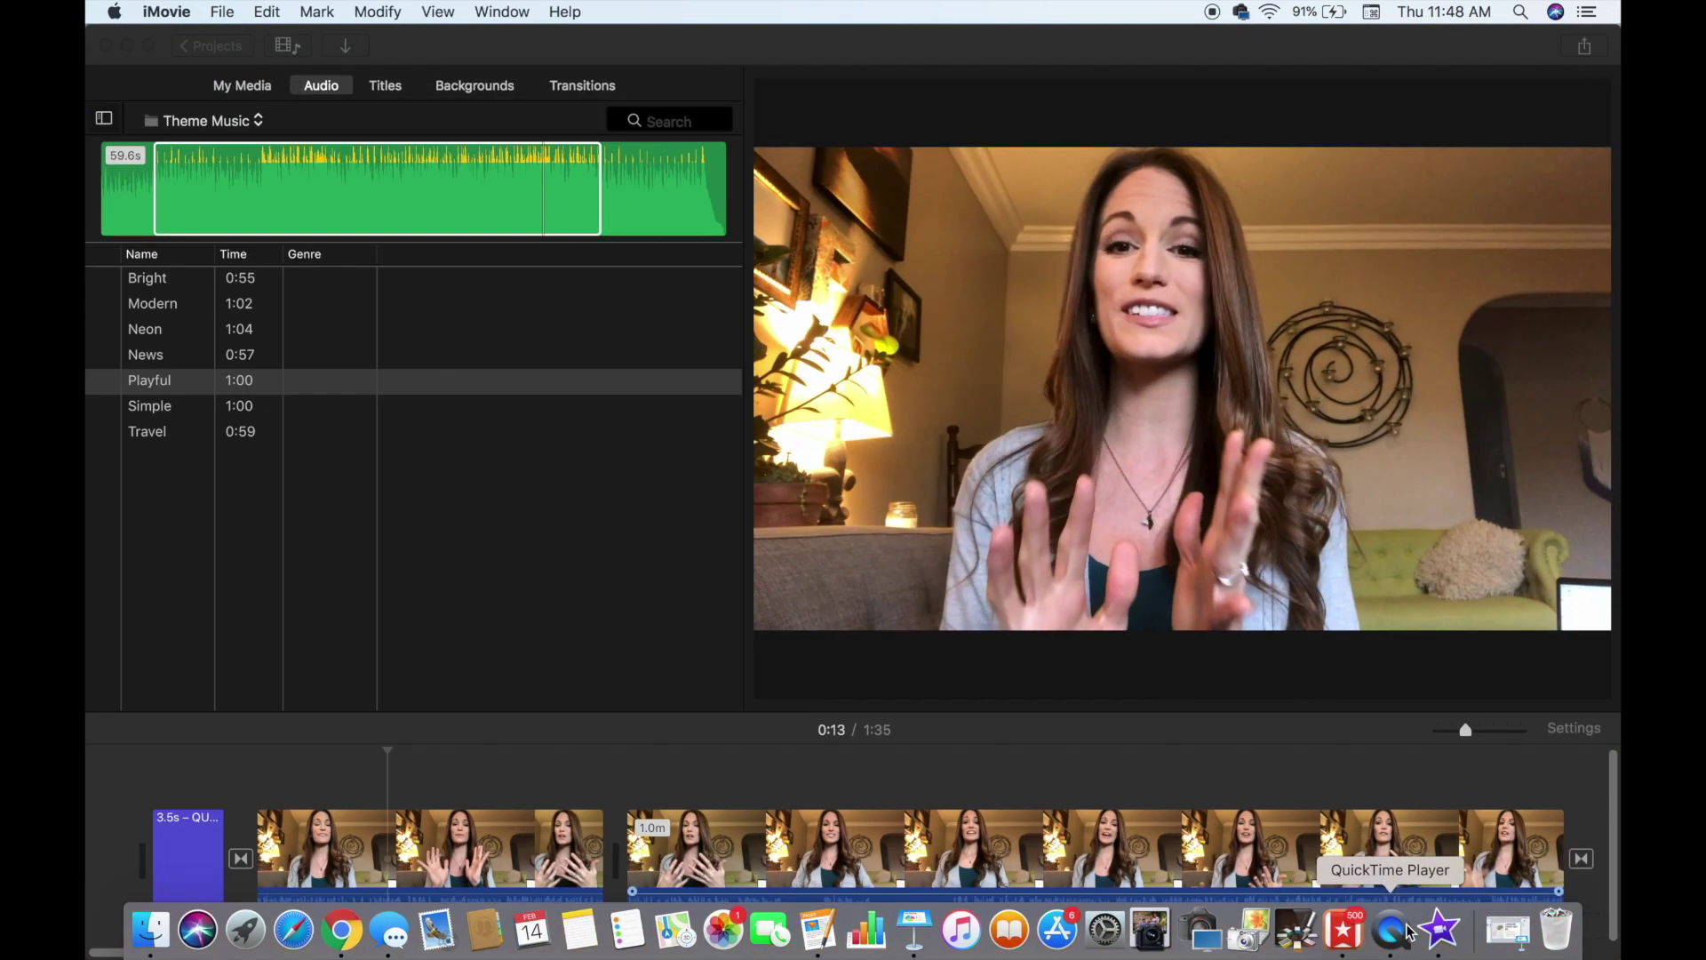
Import Dreamer.mp3 from the Desktop and add it to the timeline as background music beneath the video
{"action": "left_click", "coordinate": [344, 49]}
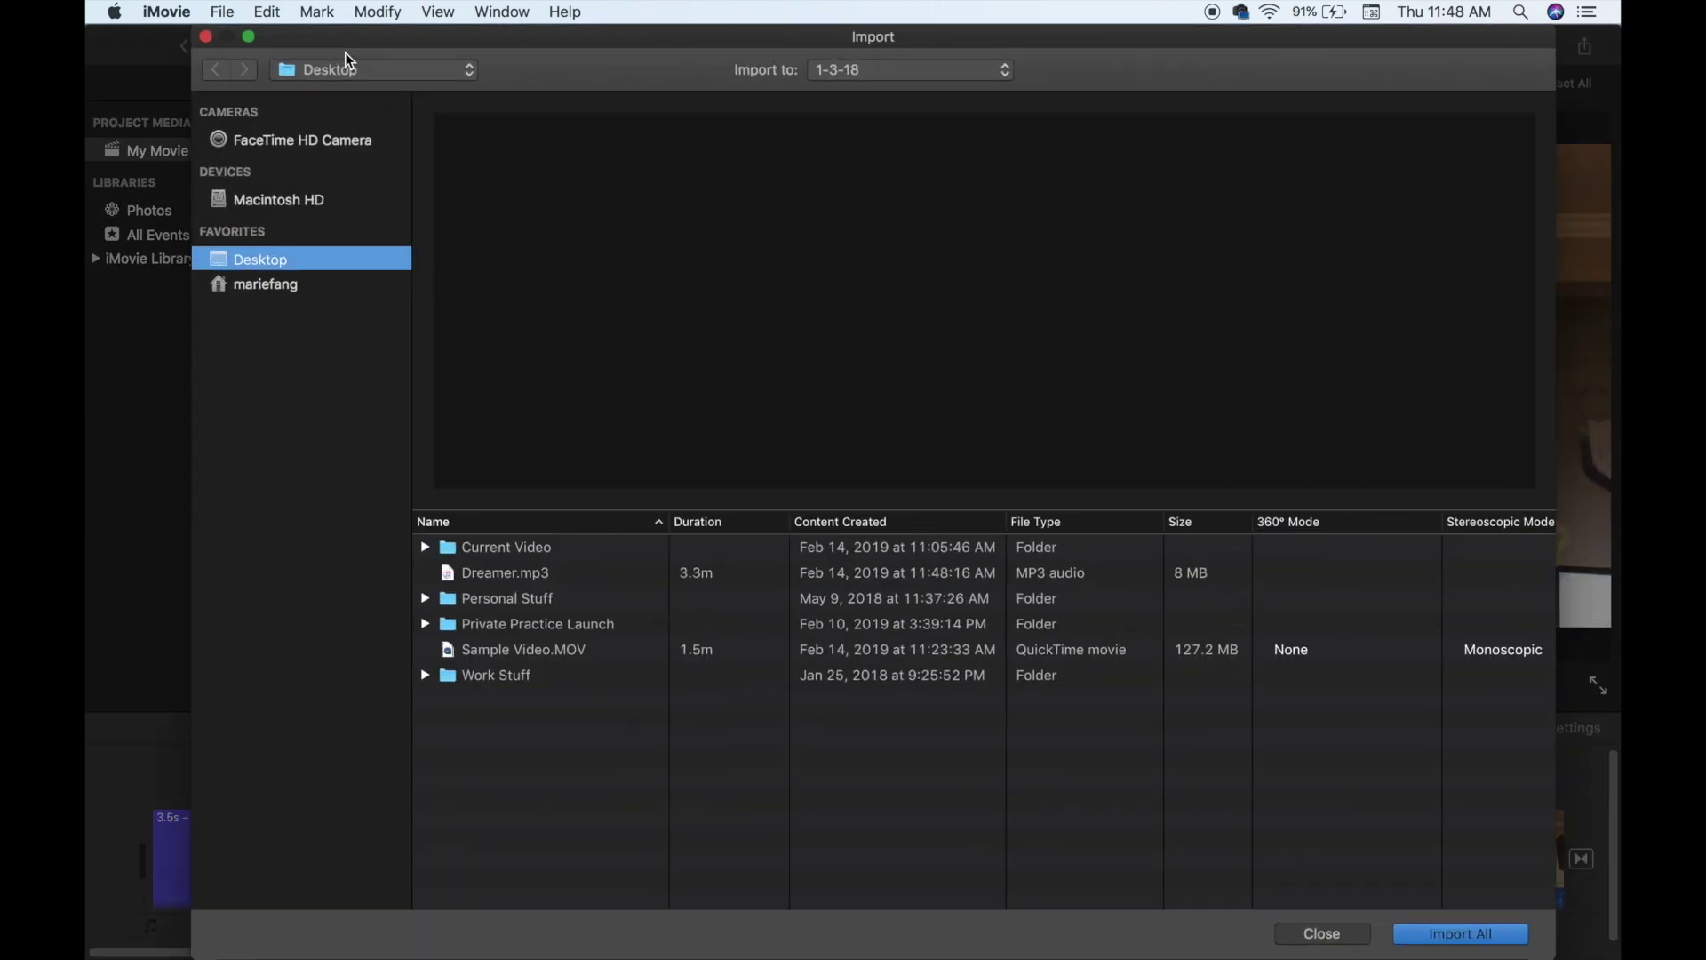
{"action": "left_click", "coordinate": [484, 572]}
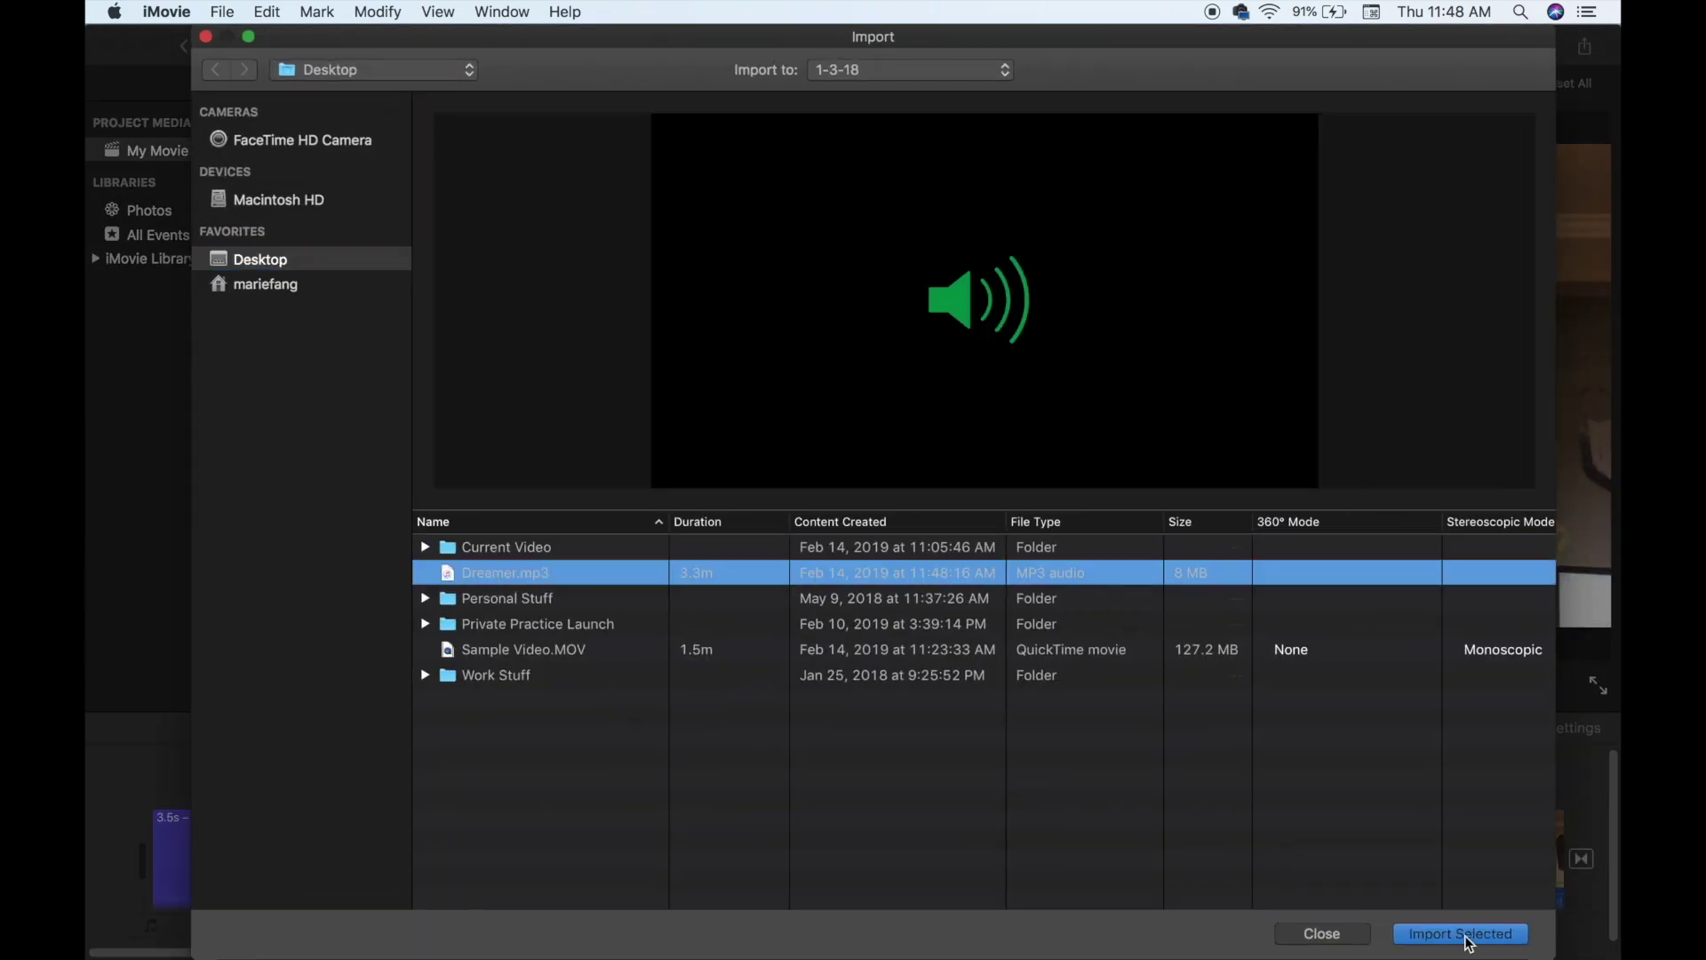
{"action": "left_click", "coordinate": [1486, 936]}
{"action": "left_click", "coordinate": [508, 310]}
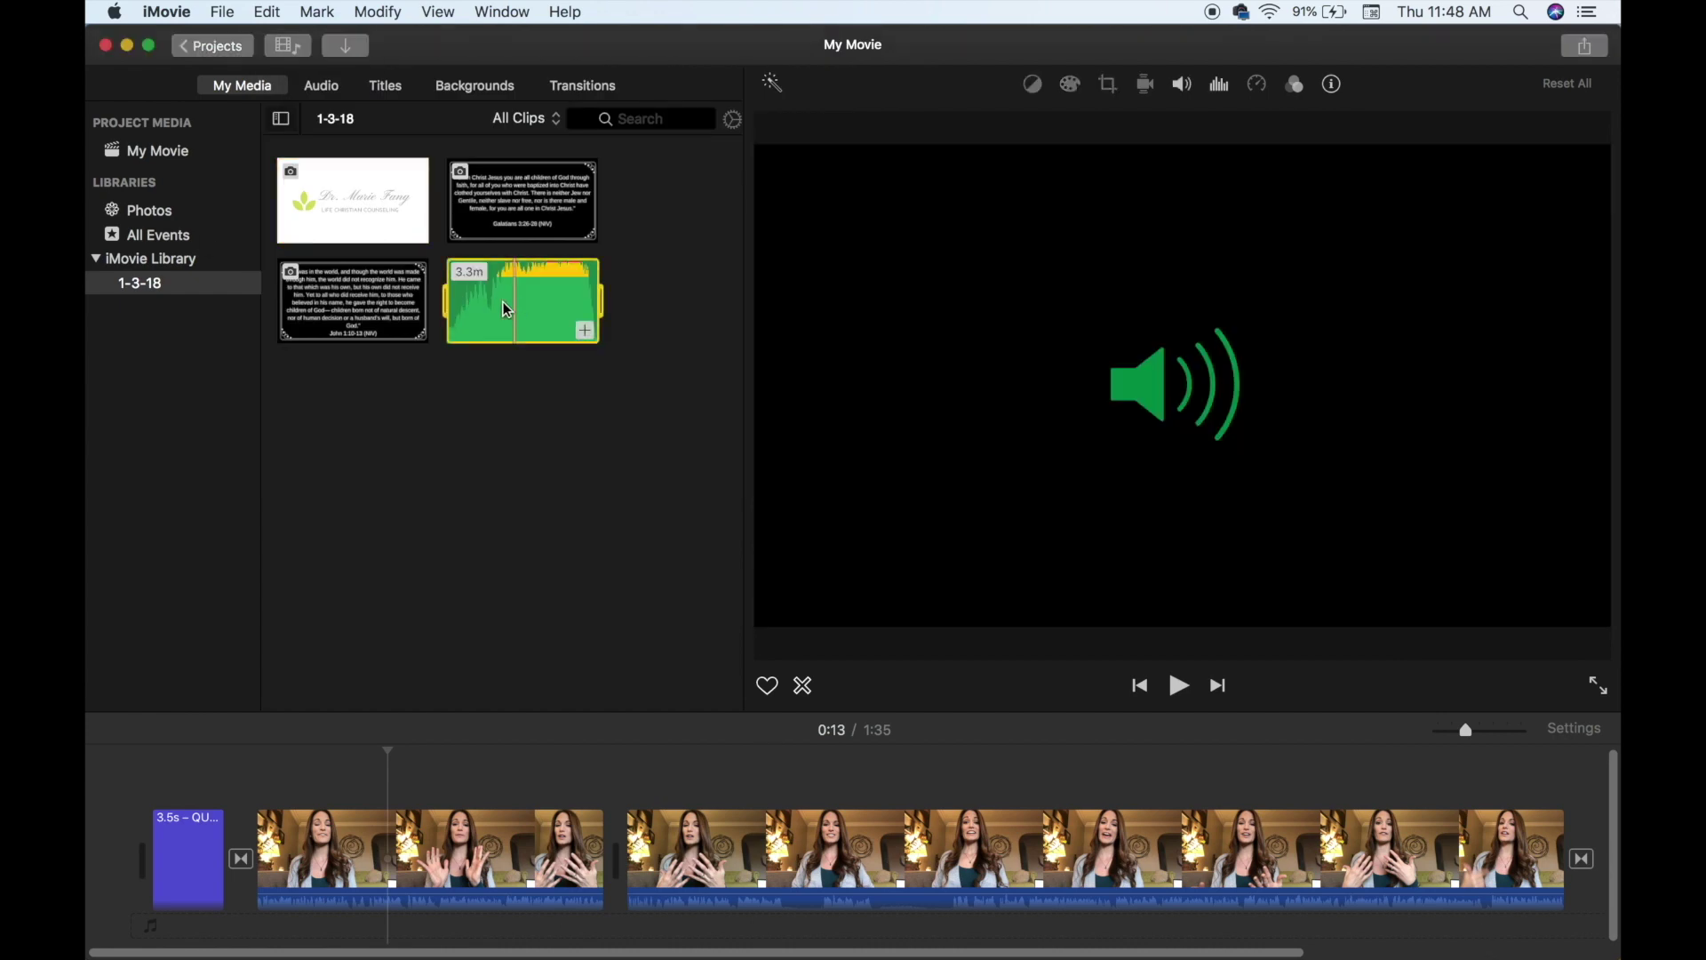
{"action": "left_click_drag", "start_coordinate": [316, 768], "coordinate": [182, 924]}
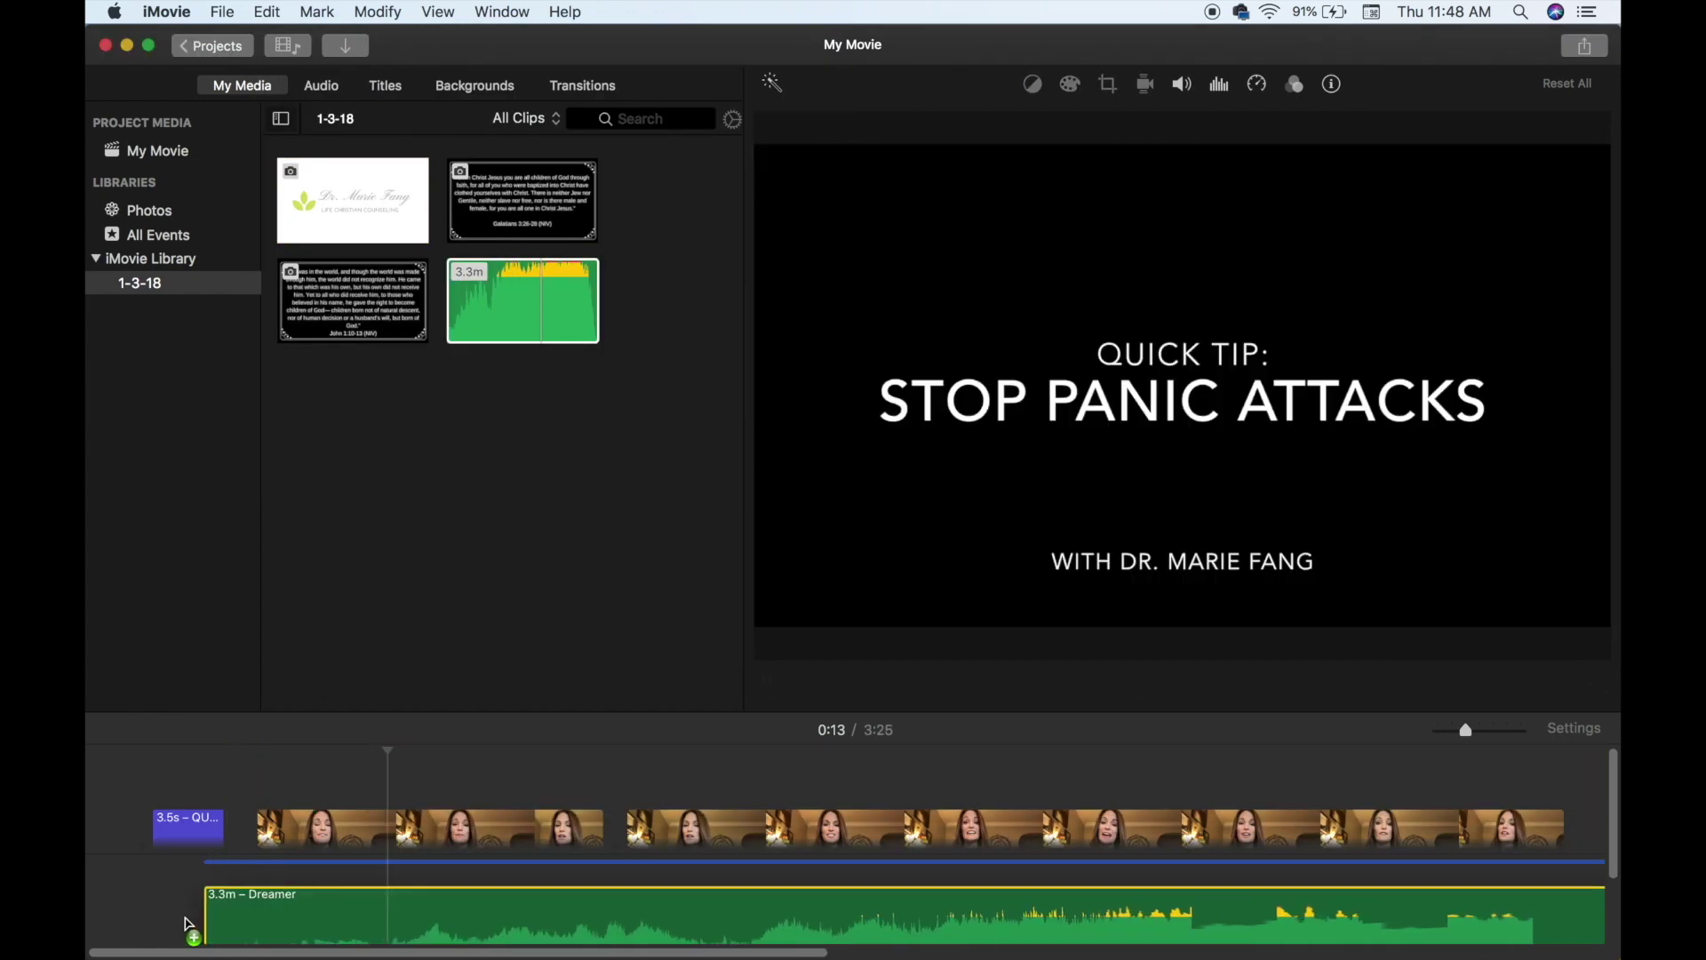
Align the start of the Dreamer clip with the opening title and lower its volume to 28%
{"action": "key", "text": "space"}
{"action": "left_click_drag", "start_coordinate": [828, 711], "coordinate": [826, 613]}
{"action": "key", "text": "space"}
{"action": "mouse_move", "coordinate": [155, 883]}
{"action": "left_mouse_down"}
{"action": "mouse_move", "coordinate": [427, 884]}
{"action": "mouse_move", "coordinate": [153, 889]}
{"action": "left_mouse_up"}
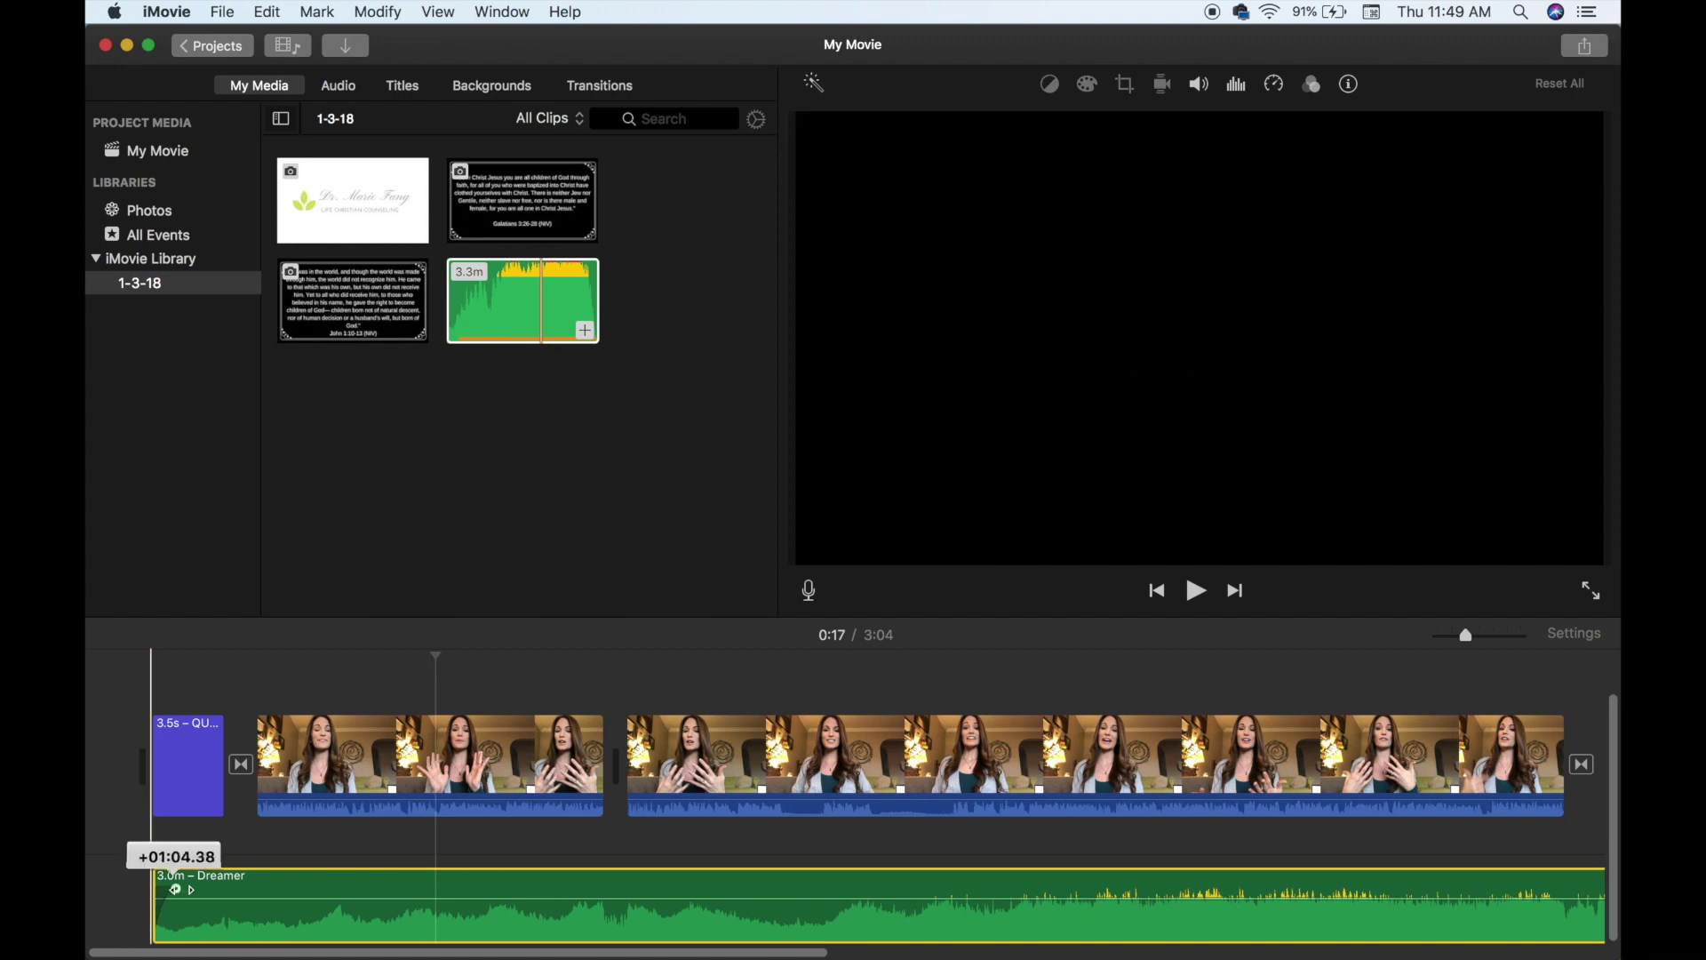
{"action": "left_click_drag", "start_coordinate": [246, 889], "coordinate": [240, 914]}
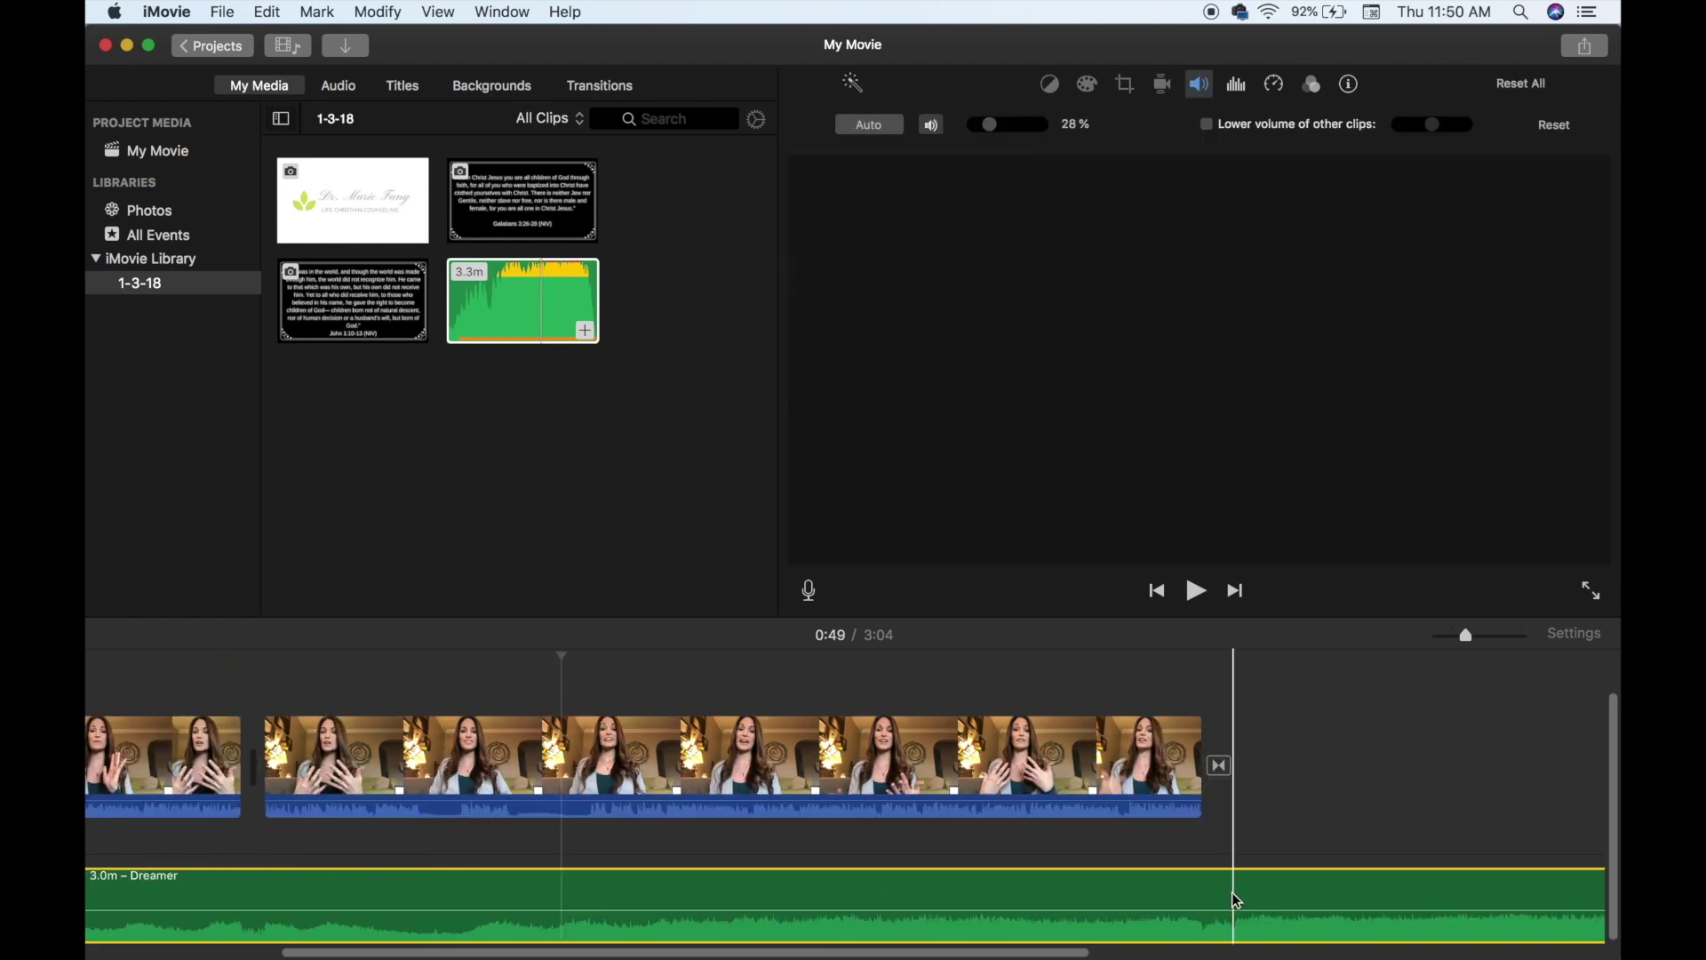
Split the Dreamer clip at the end of the video, delete the excess music and fade out its end
{"action": "key", "text": "super+b"}
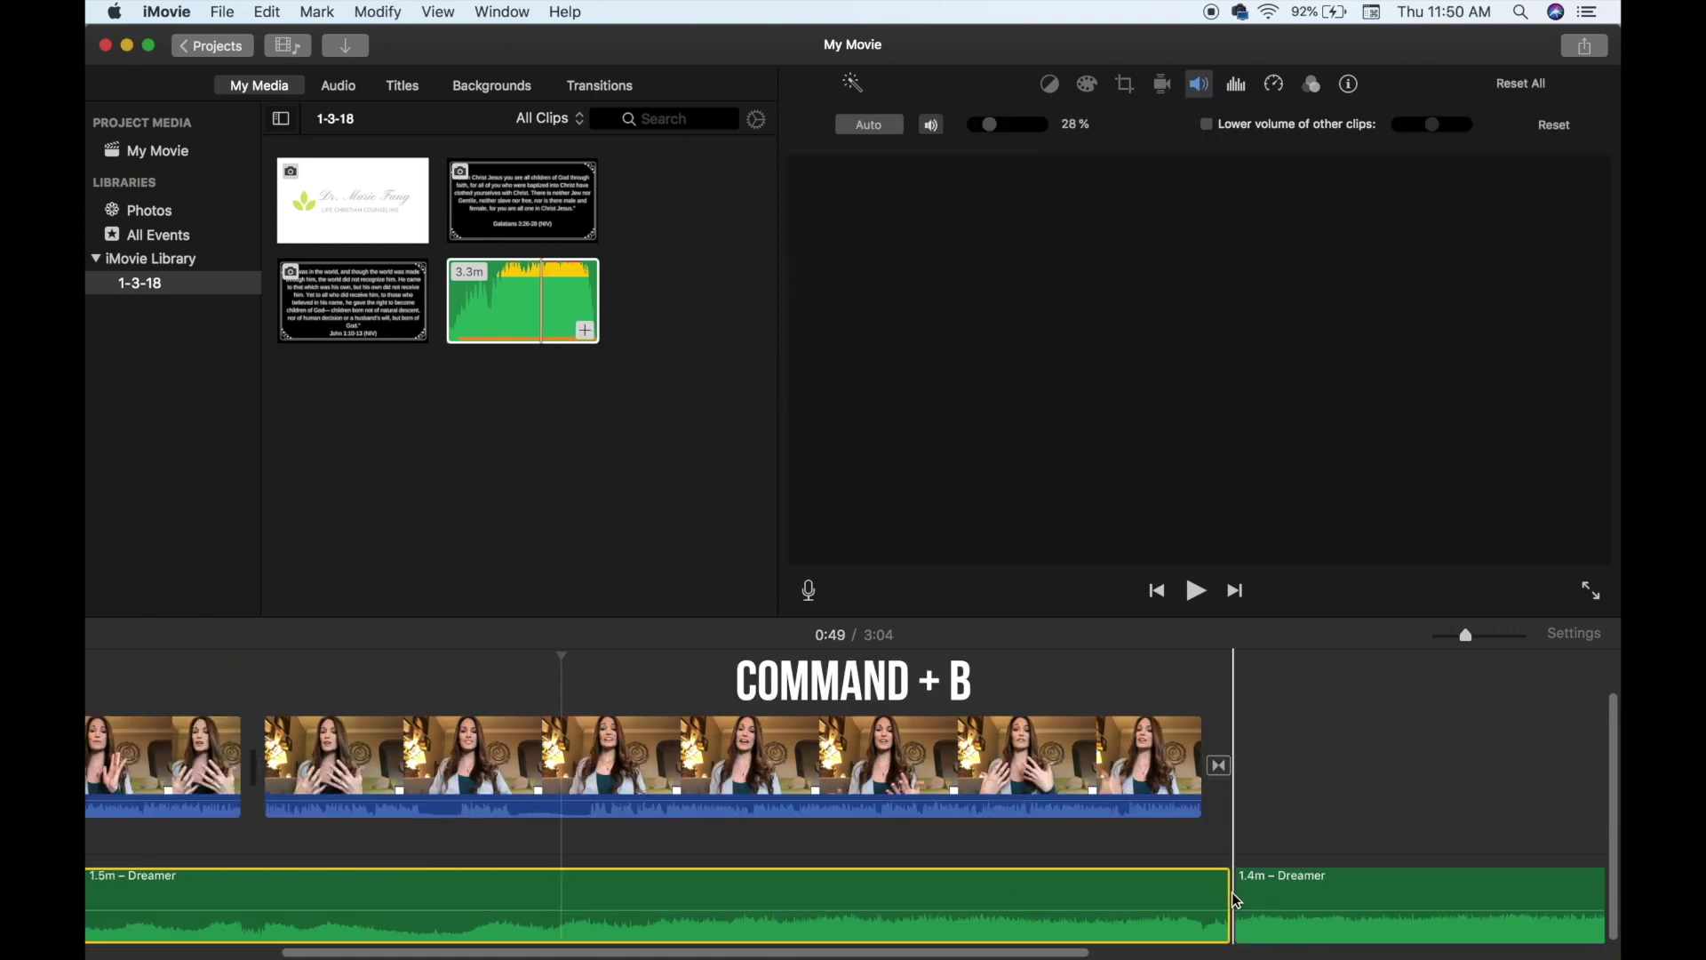
{"action": "left_click", "coordinate": [1286, 897]}
{"action": "key", "text": "Delete"}
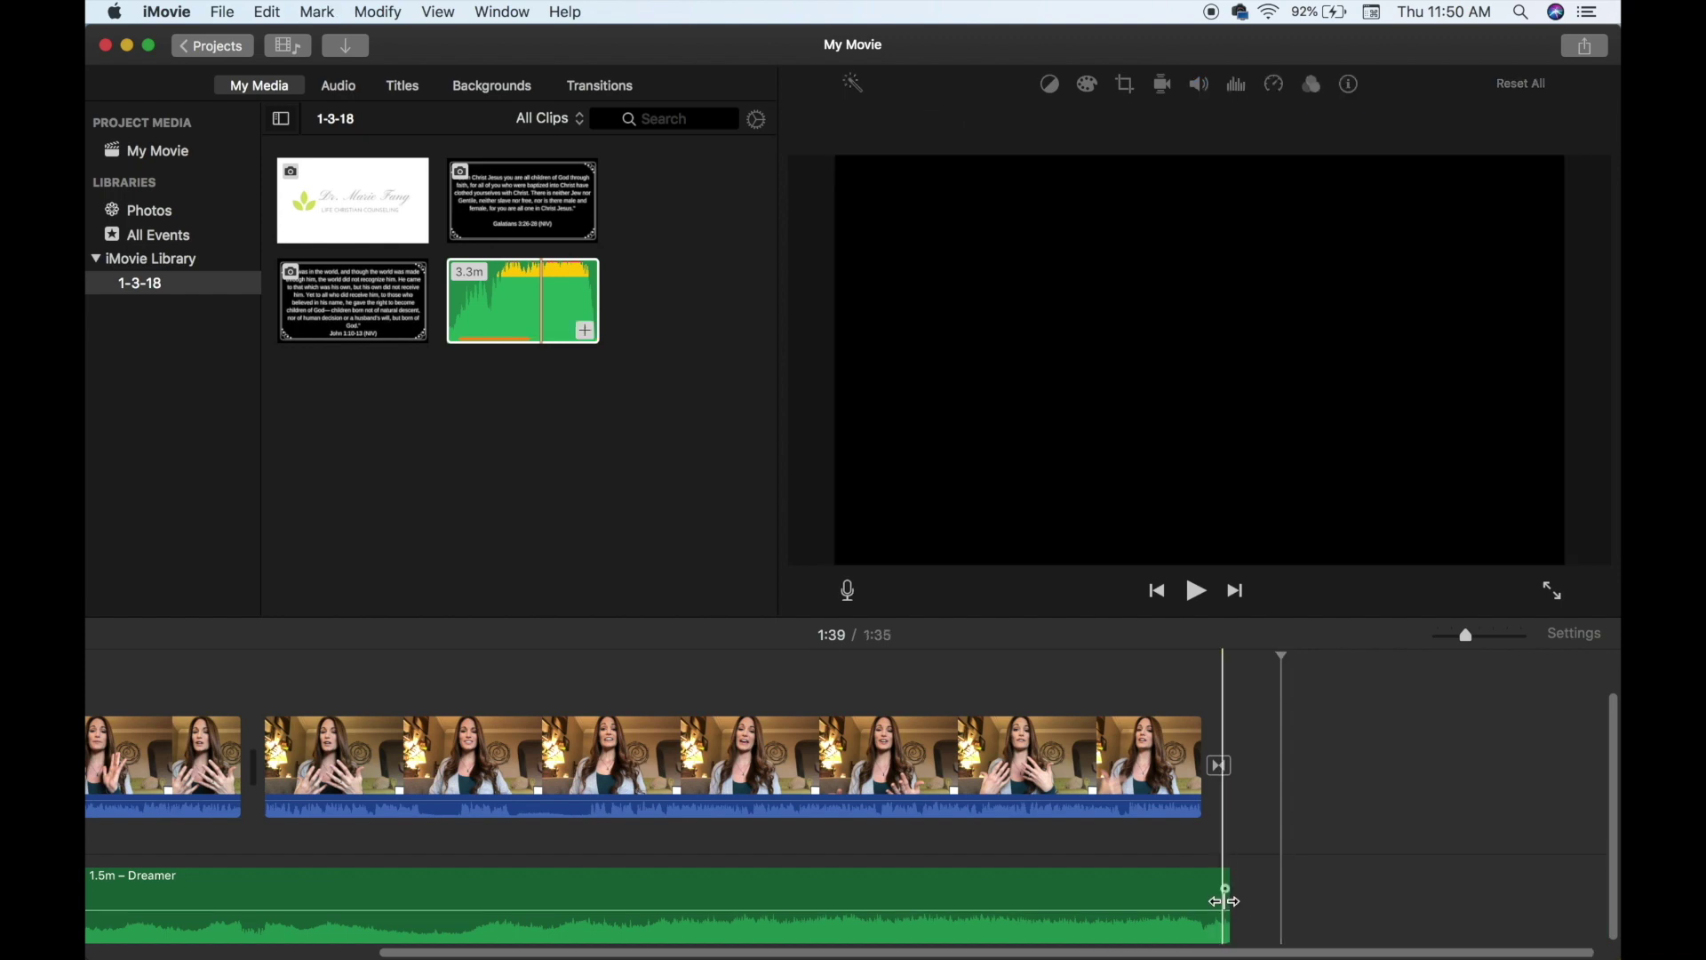
{"action": "left_click", "coordinate": [1225, 888]}
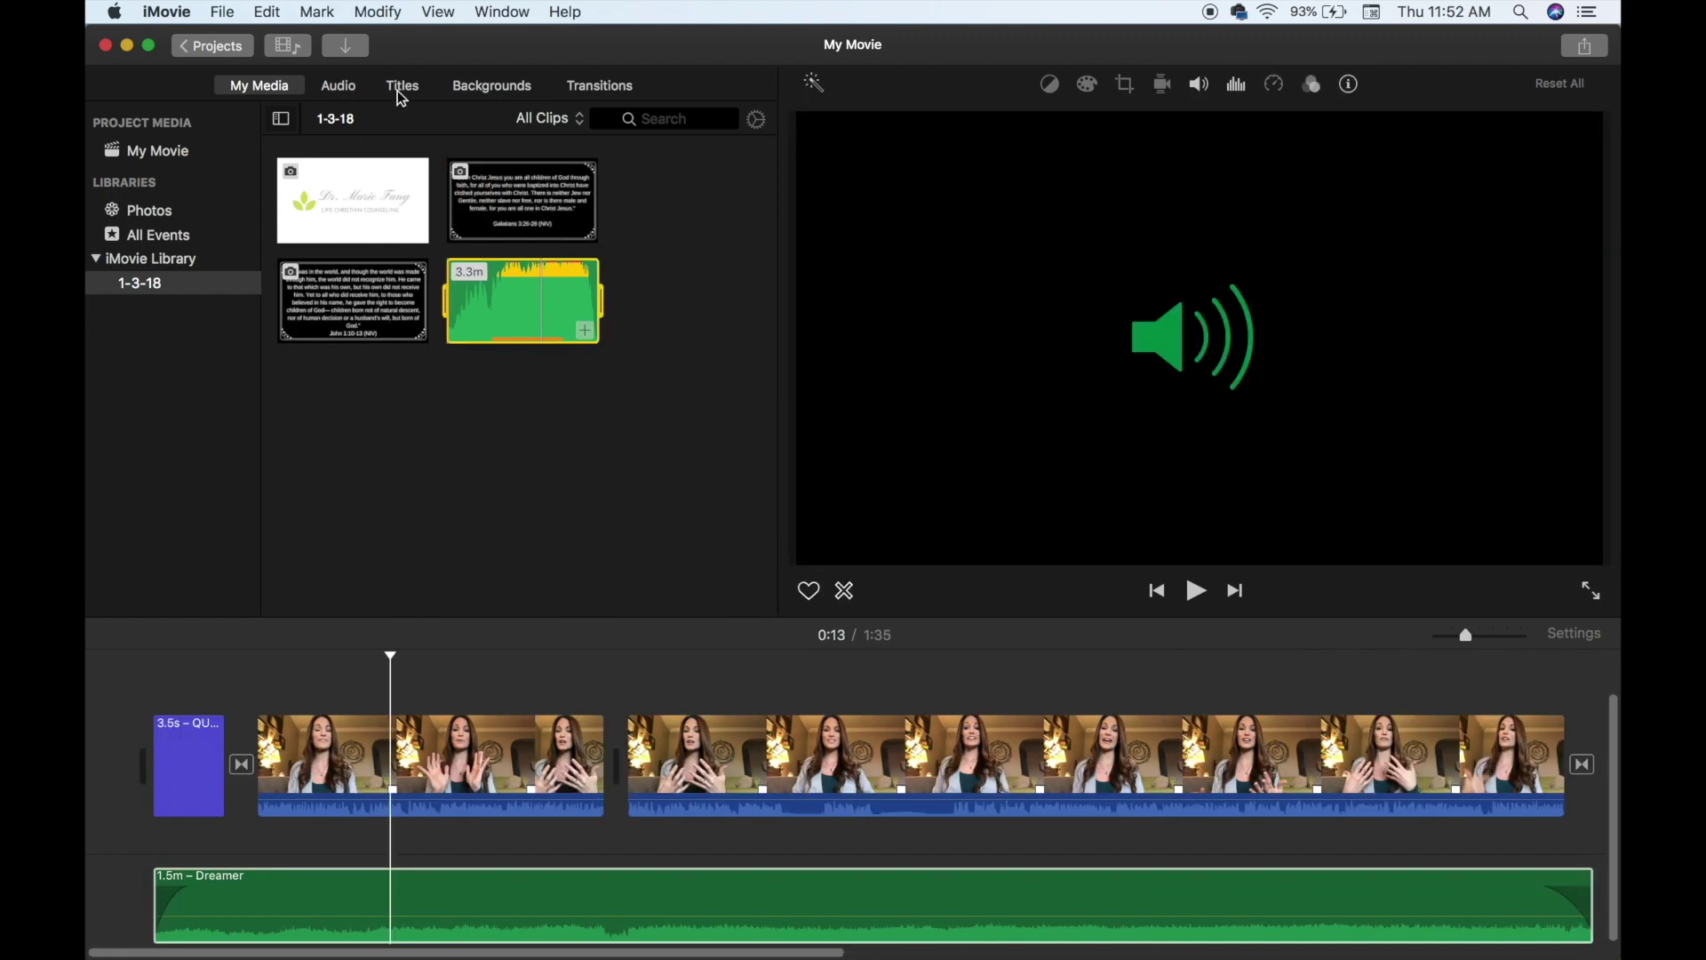
Add a Soft Bar - Black title above the first video clip at about 0:13 and play that section
{"action": "left_click", "coordinate": [402, 87]}
{"action": "scroll", "coordinate": [391, 302], "scroll_direction": "down", "scroll_amount": 2}
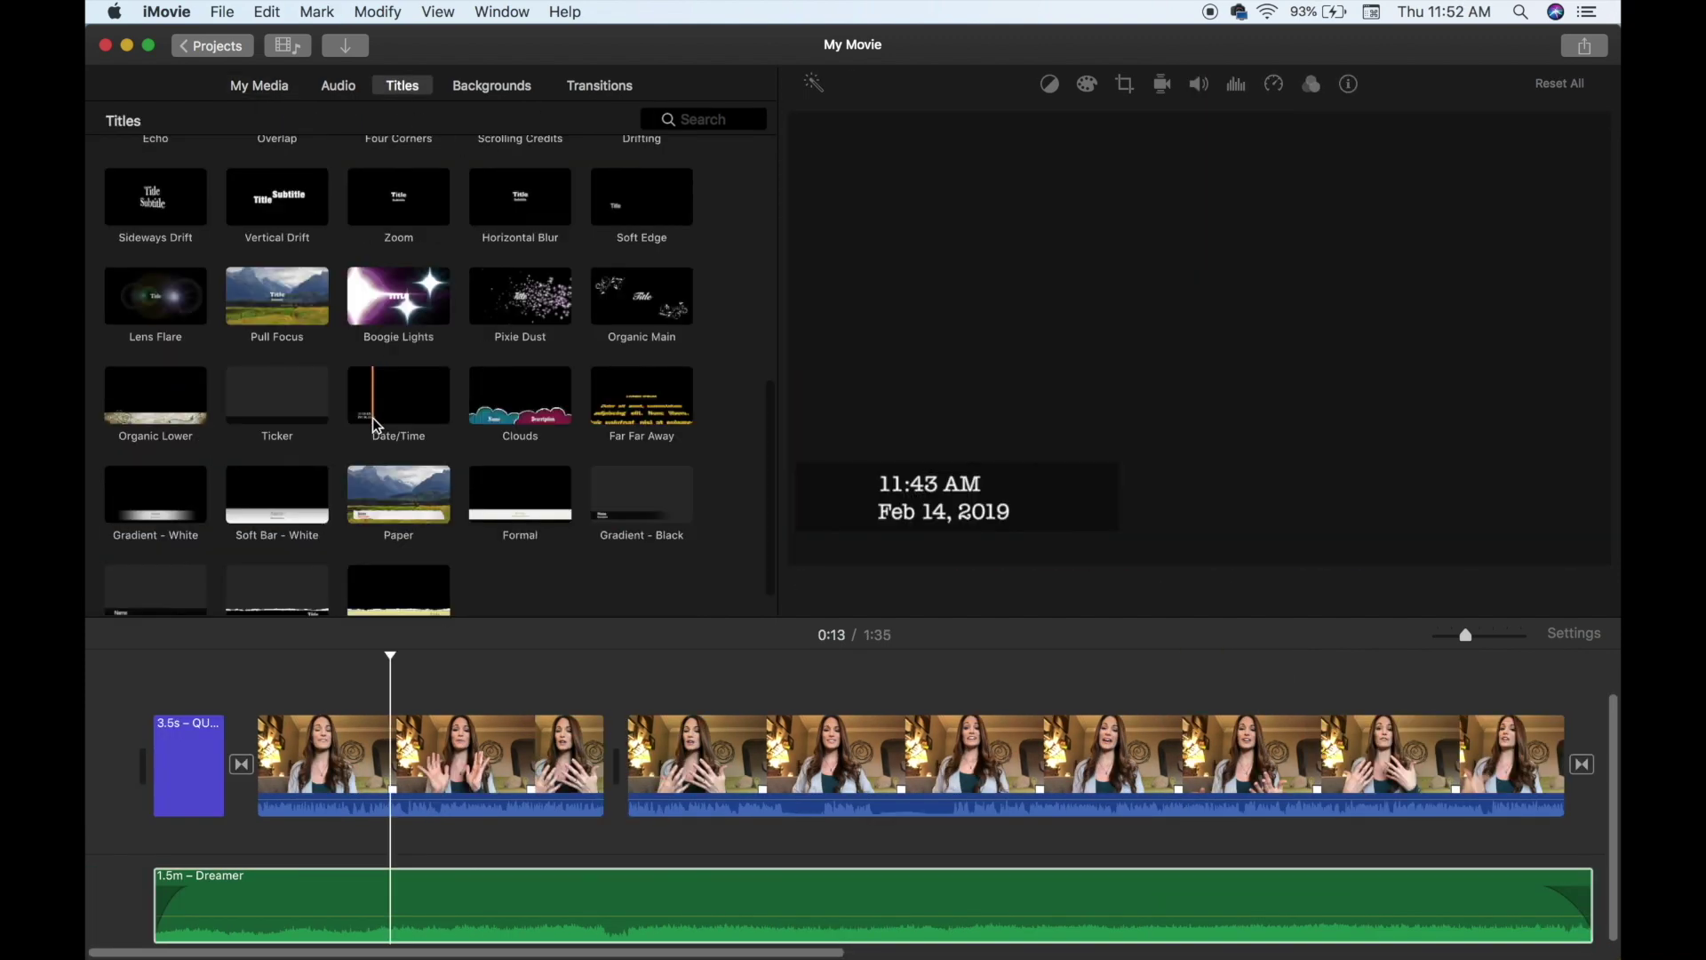
{"action": "scroll", "coordinate": [267, 444], "scroll_direction": "down", "scroll_amount": 1}
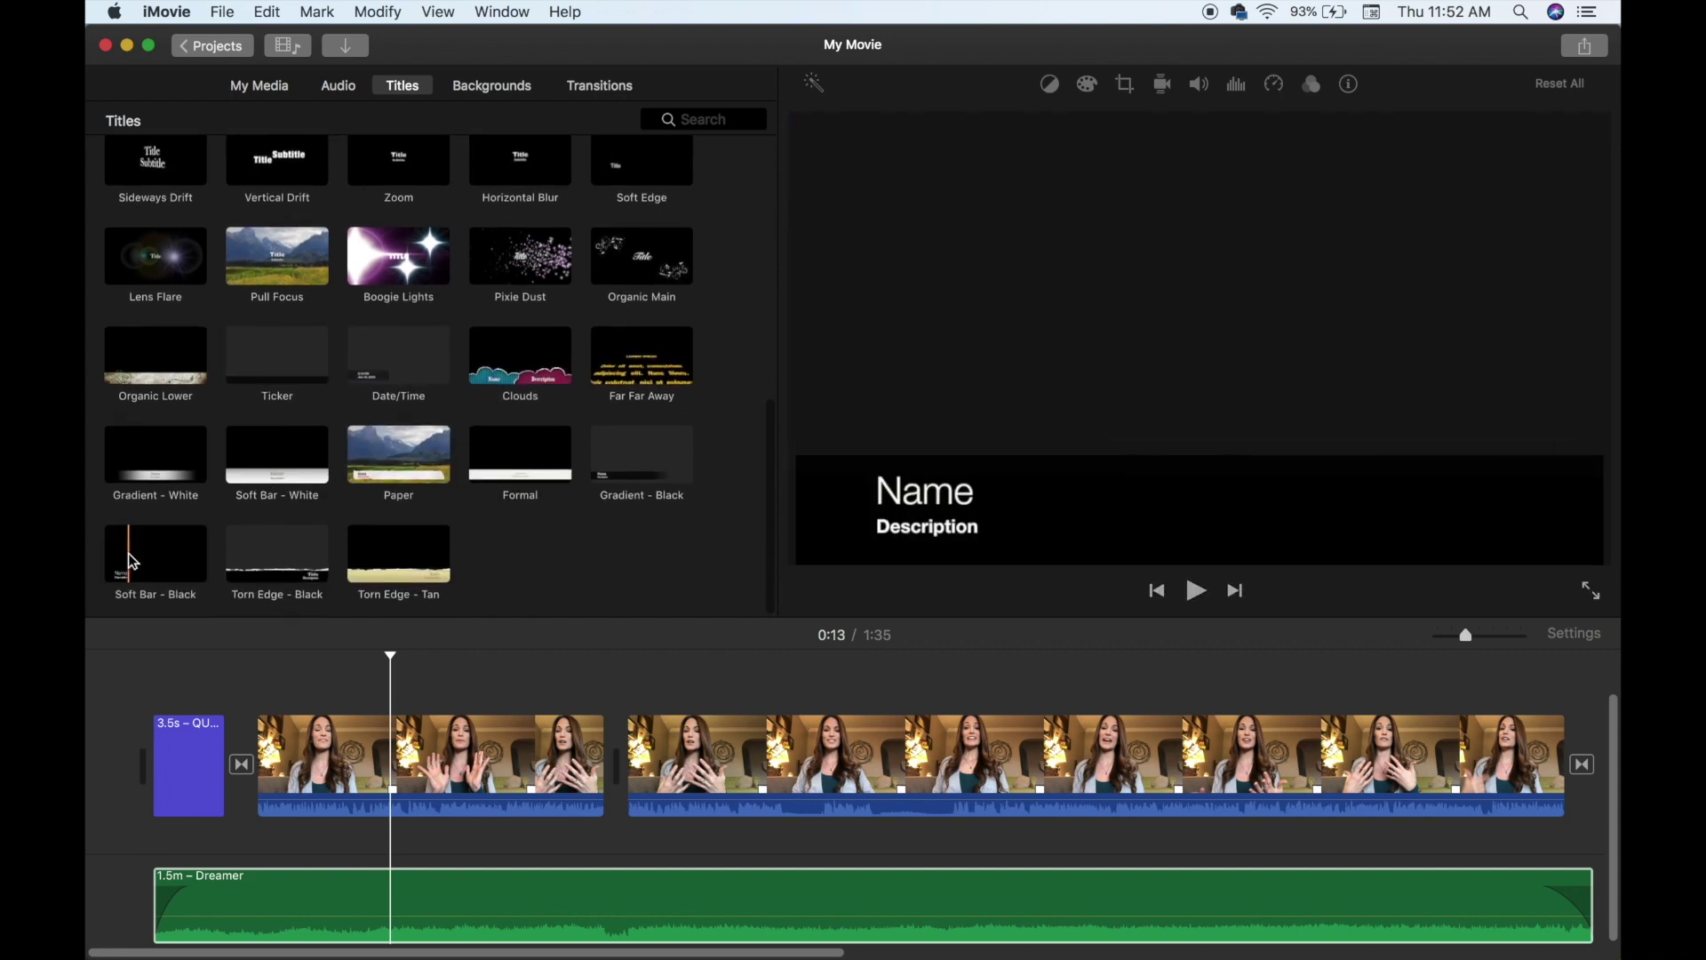
{"action": "left_click_drag", "start_coordinate": [132, 562], "coordinate": [378, 688]}
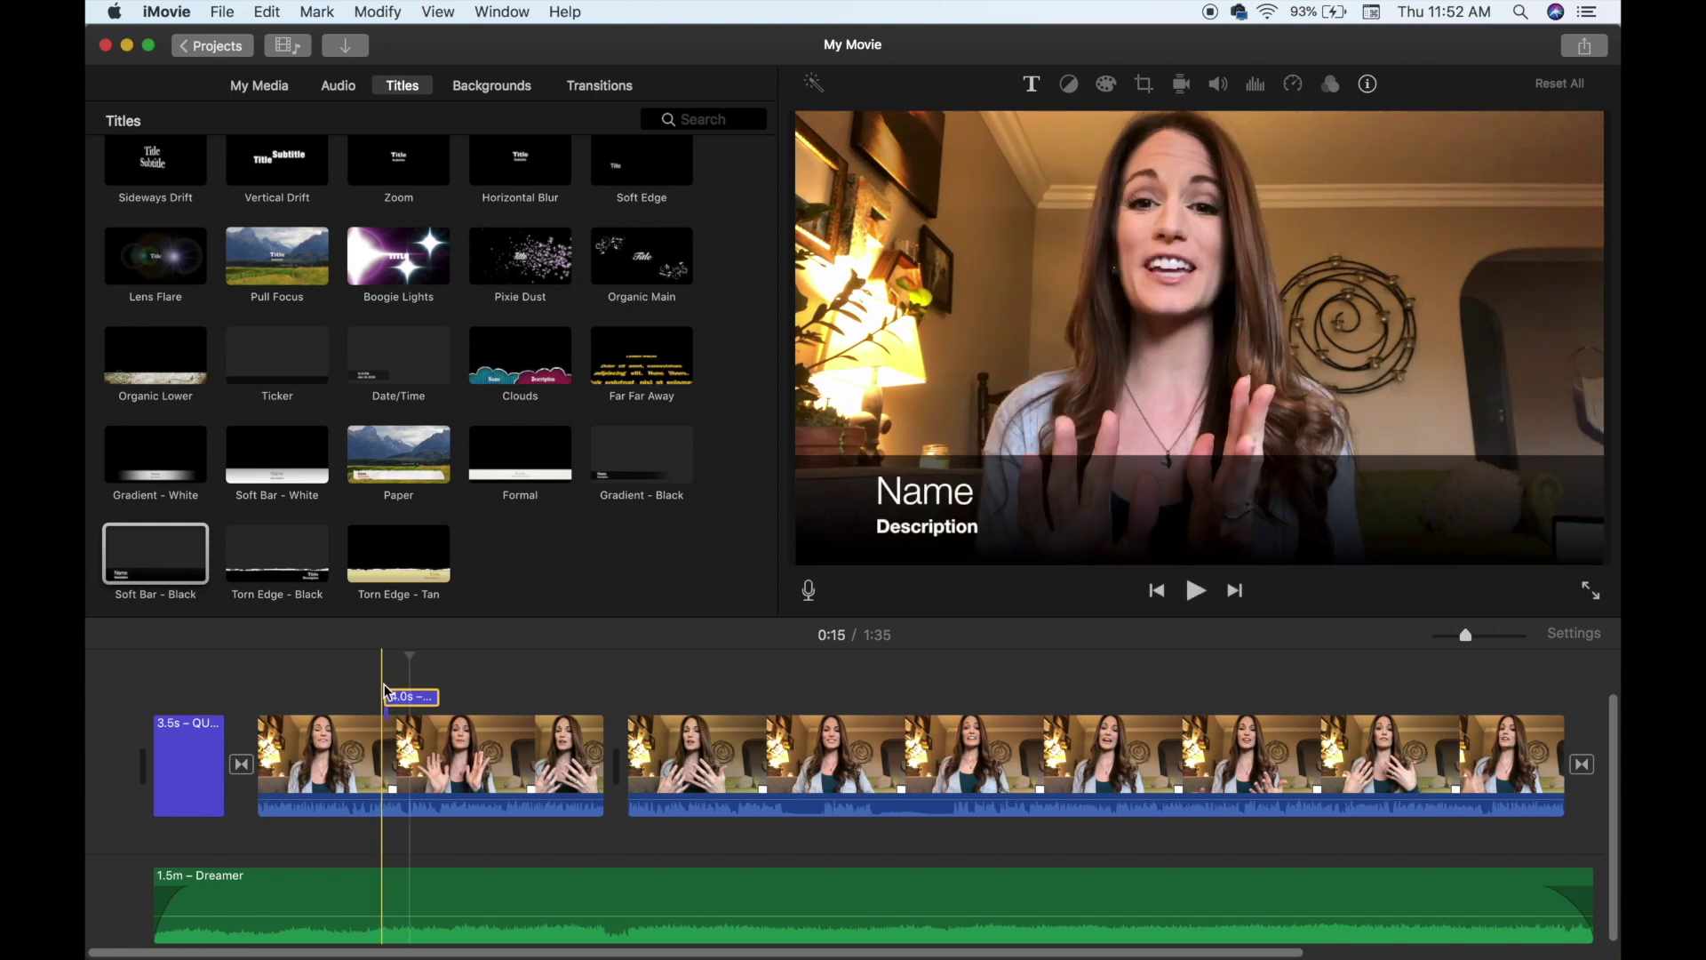
{"action": "left_click", "coordinate": [336, 685]}
{"action": "key", "text": "space"}
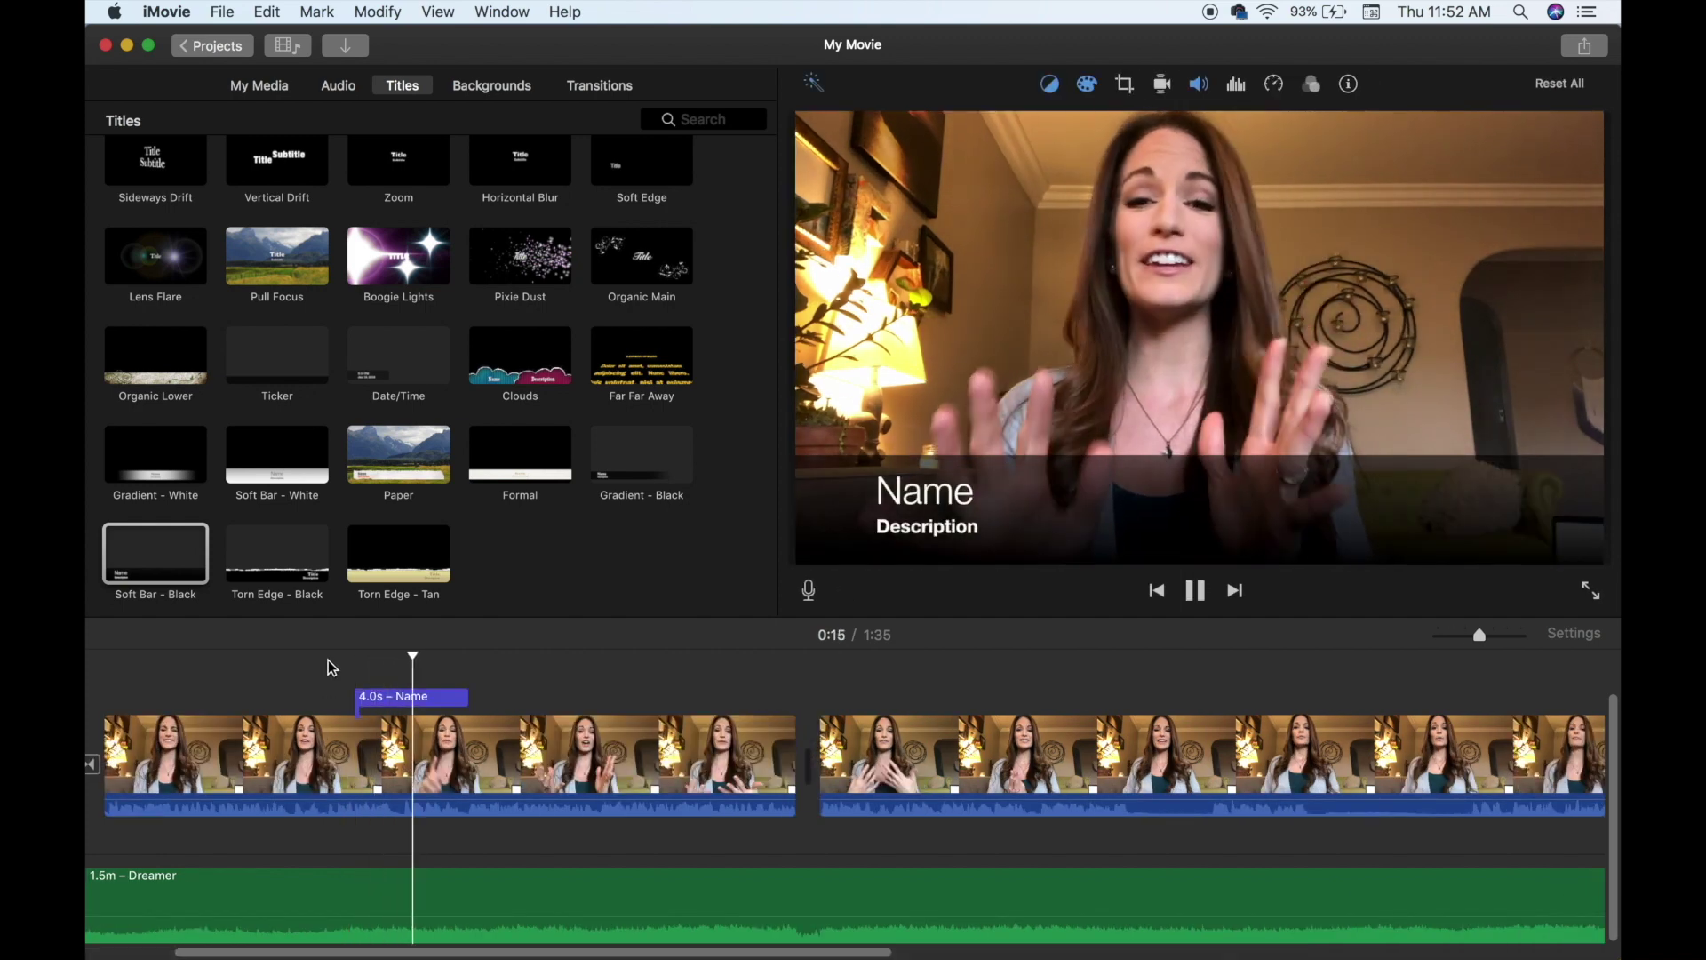
Set the title text to "Tip 1: It will Pass" with an empty description and extend its duration to 8.1 s
{"action": "double_click", "coordinate": [398, 697]}
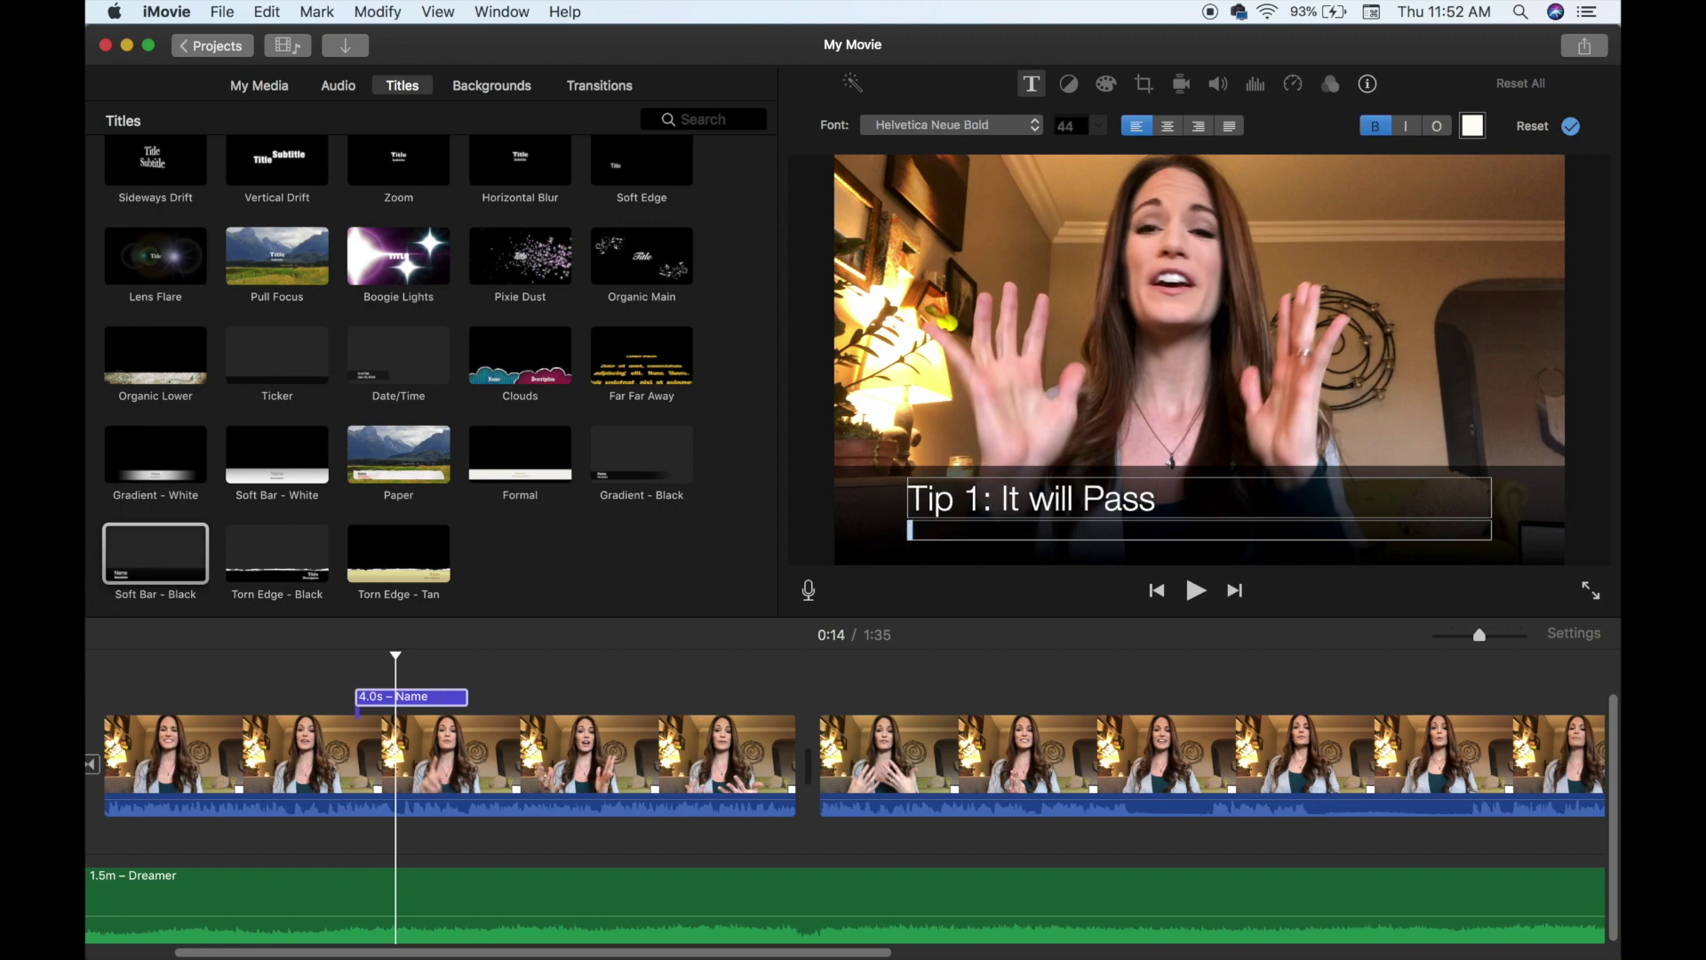
{"action": "left_click_drag", "start_coordinate": [469, 697], "coordinate": [585, 697]}
{"action": "left_click", "coordinate": [331, 682]}
{"action": "key", "text": "space"}
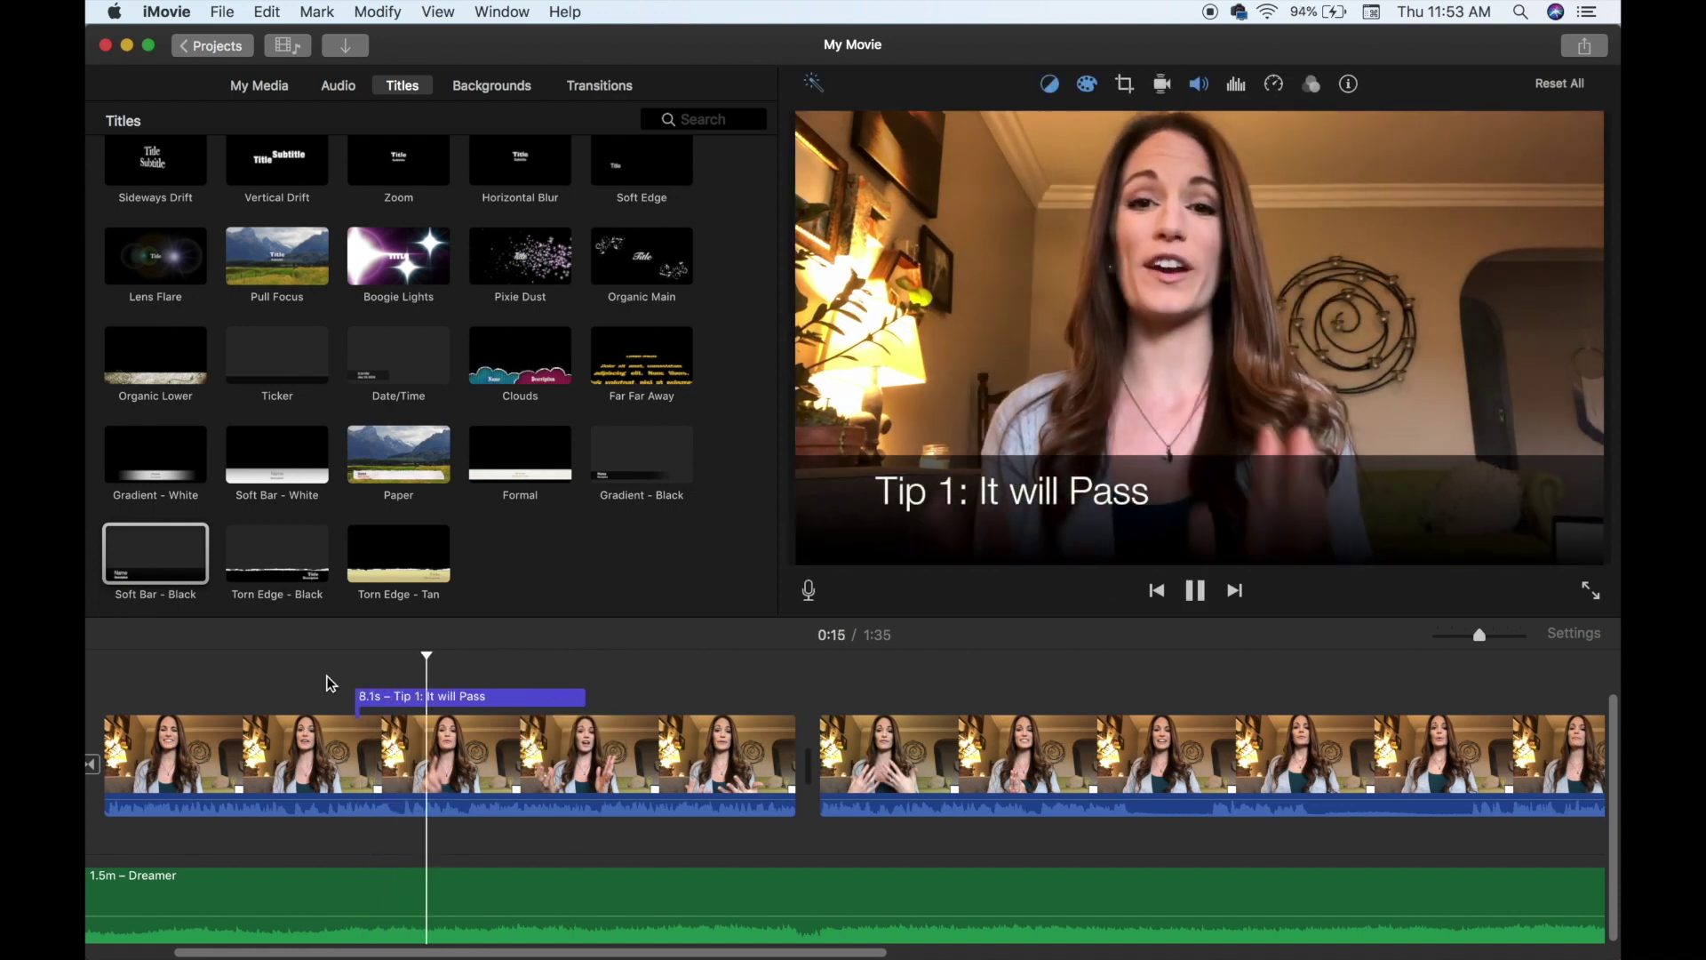
Paste a copy of the Tip 1 title at the start of the second video clip and change its number to 2
{"action": "left_click", "coordinate": [425, 700]}
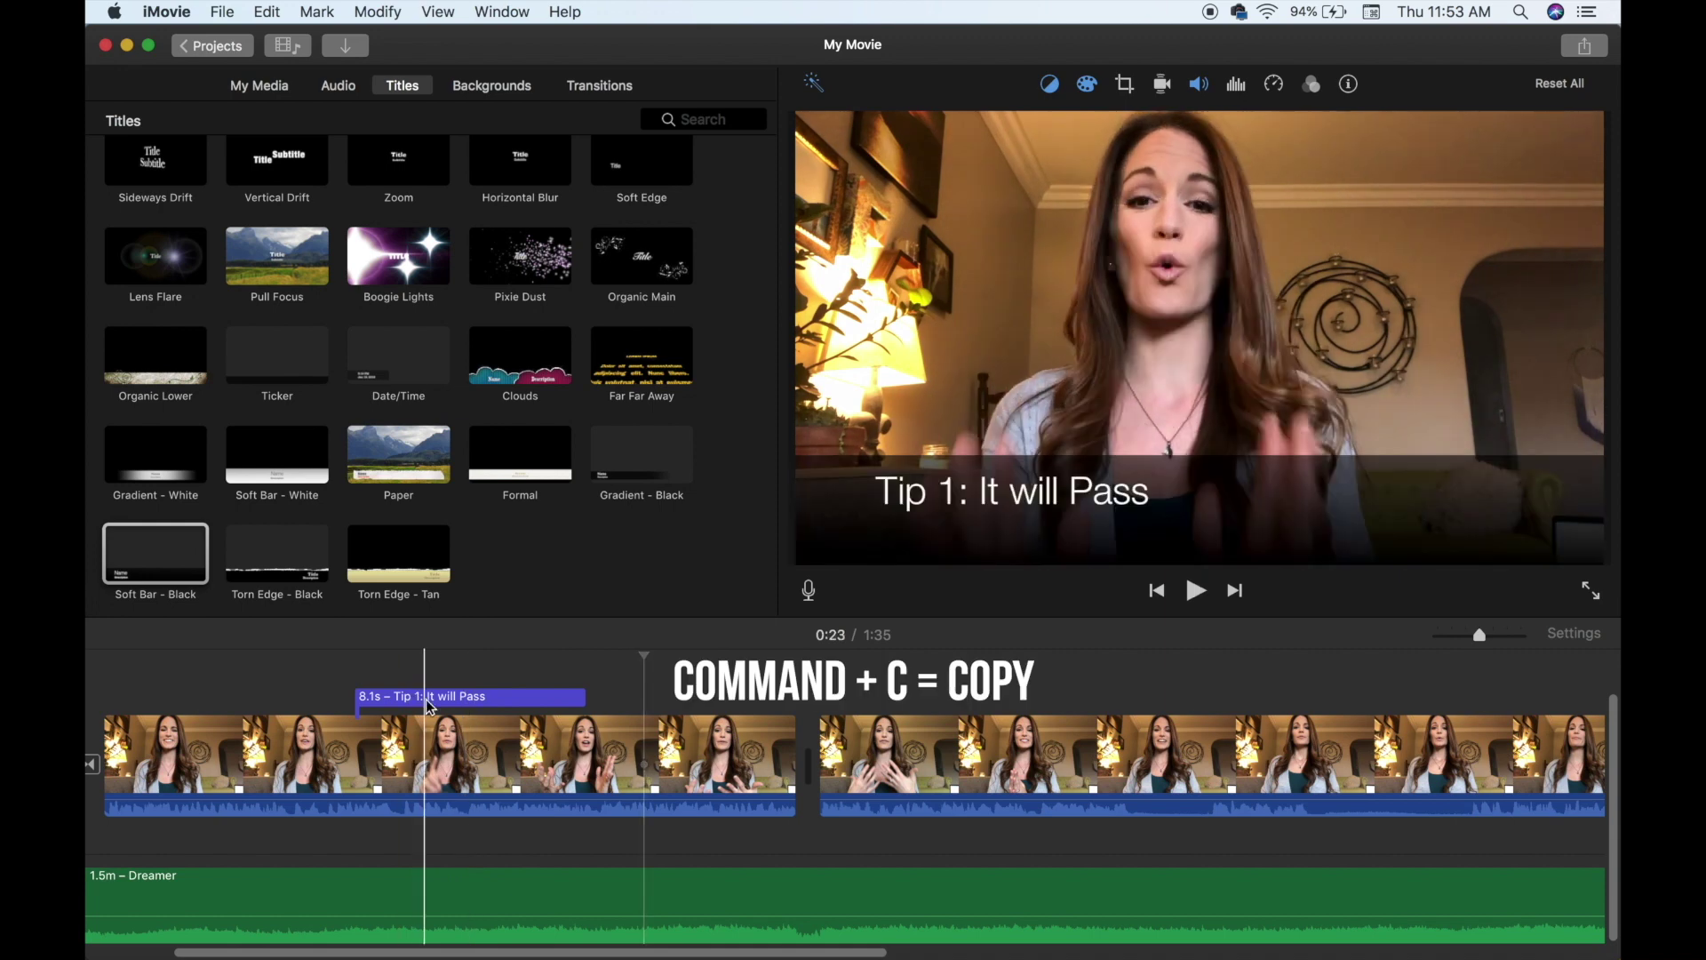
{"action": "key", "text": "super+c"}
{"action": "left_click", "coordinate": [815, 693]}
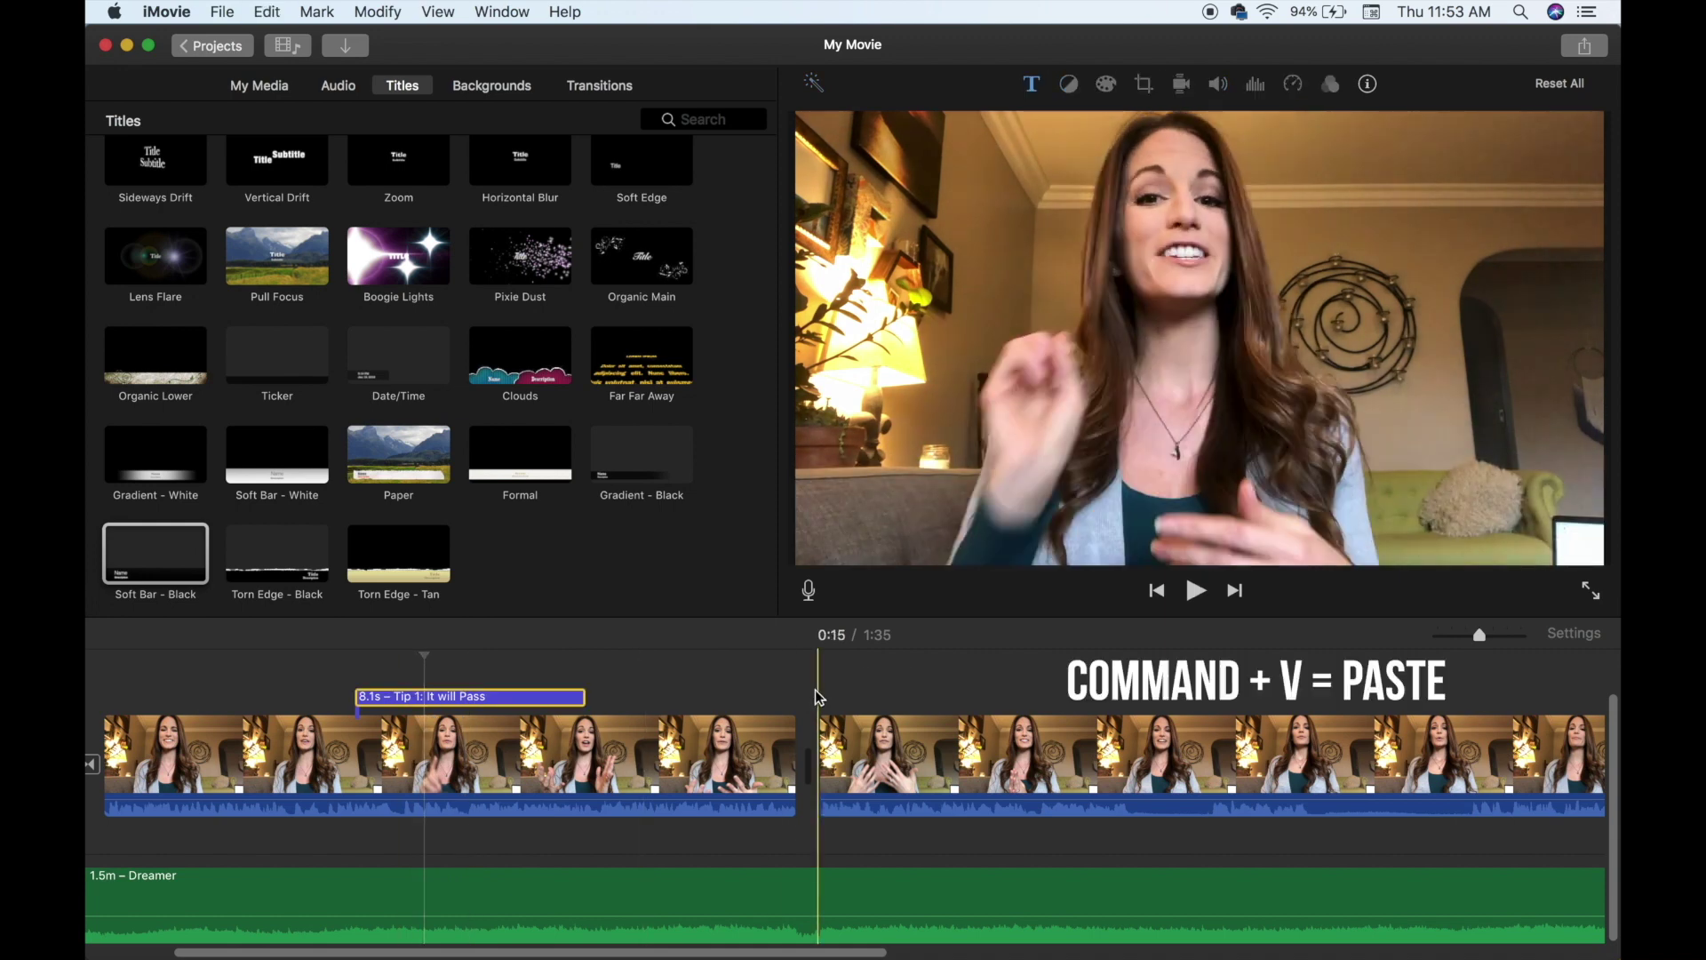
{"action": "key", "text": "super+v"}
{"action": "double_click", "coordinate": [902, 700]}
{"action": "left_click", "coordinate": [986, 499]}
{"action": "key", "text": "BackSpace"}
{"action": "type", "text": "2"}
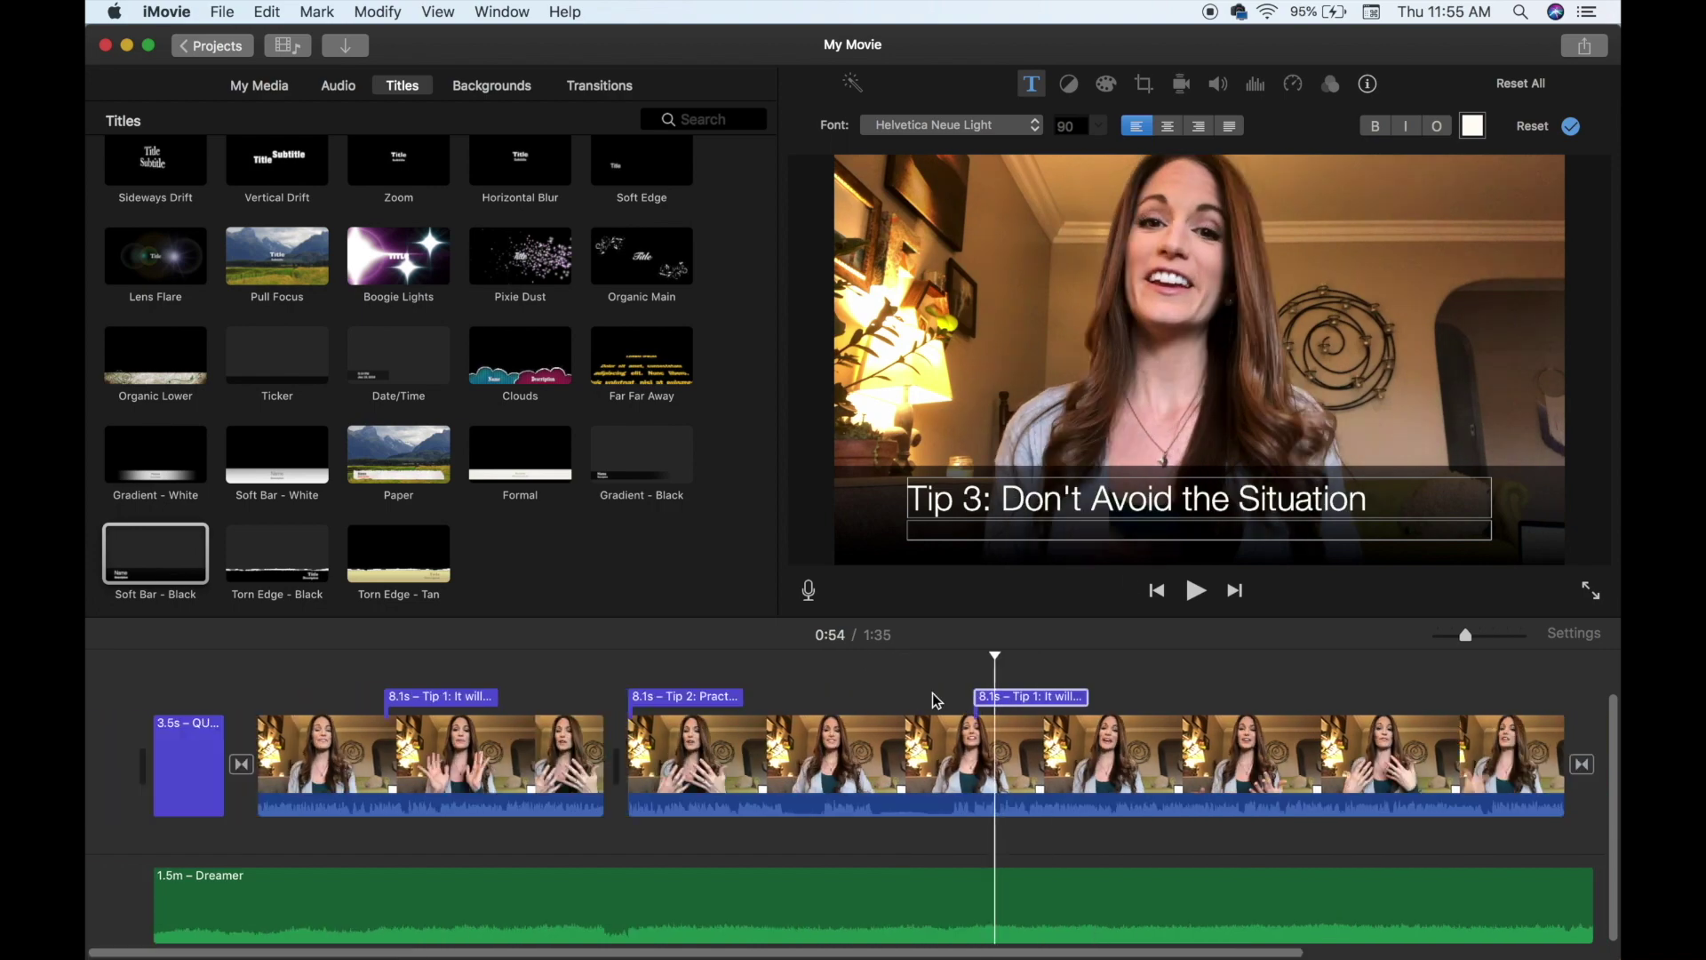
Set up a file export of the Sample Video project with 1080p resolution and High quality
{"action": "key", "text": "super+minus"}
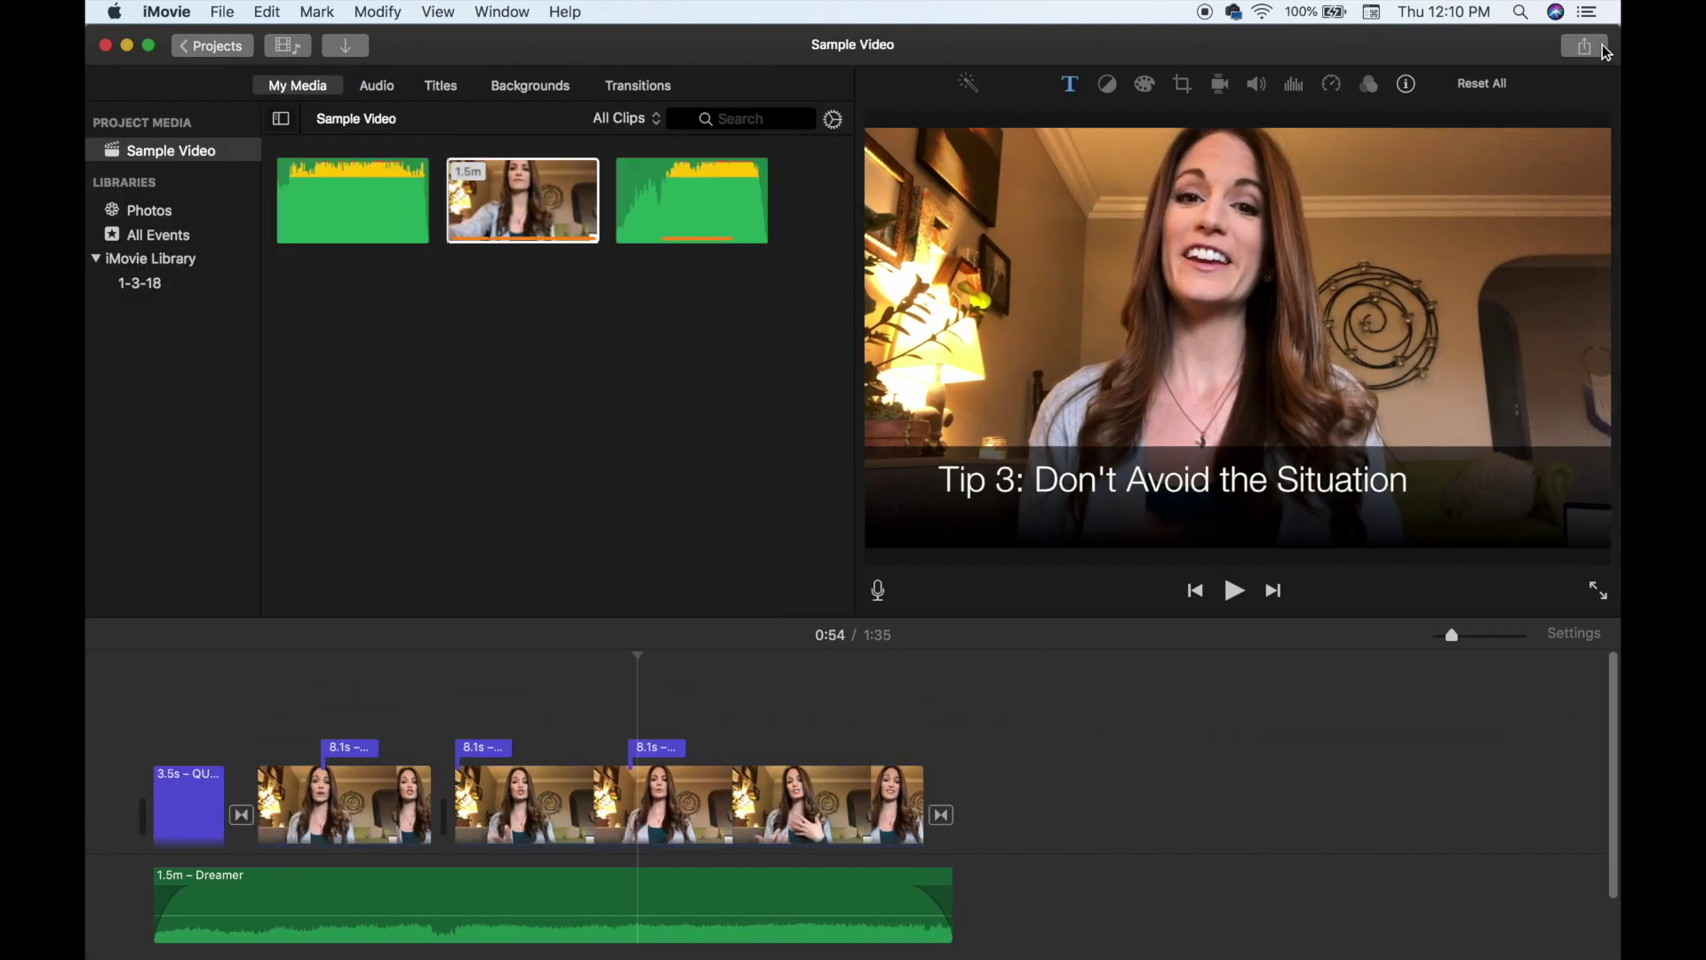
{"action": "left_click", "coordinate": [1585, 46]}
{"action": "left_click", "coordinate": [1405, 274]}
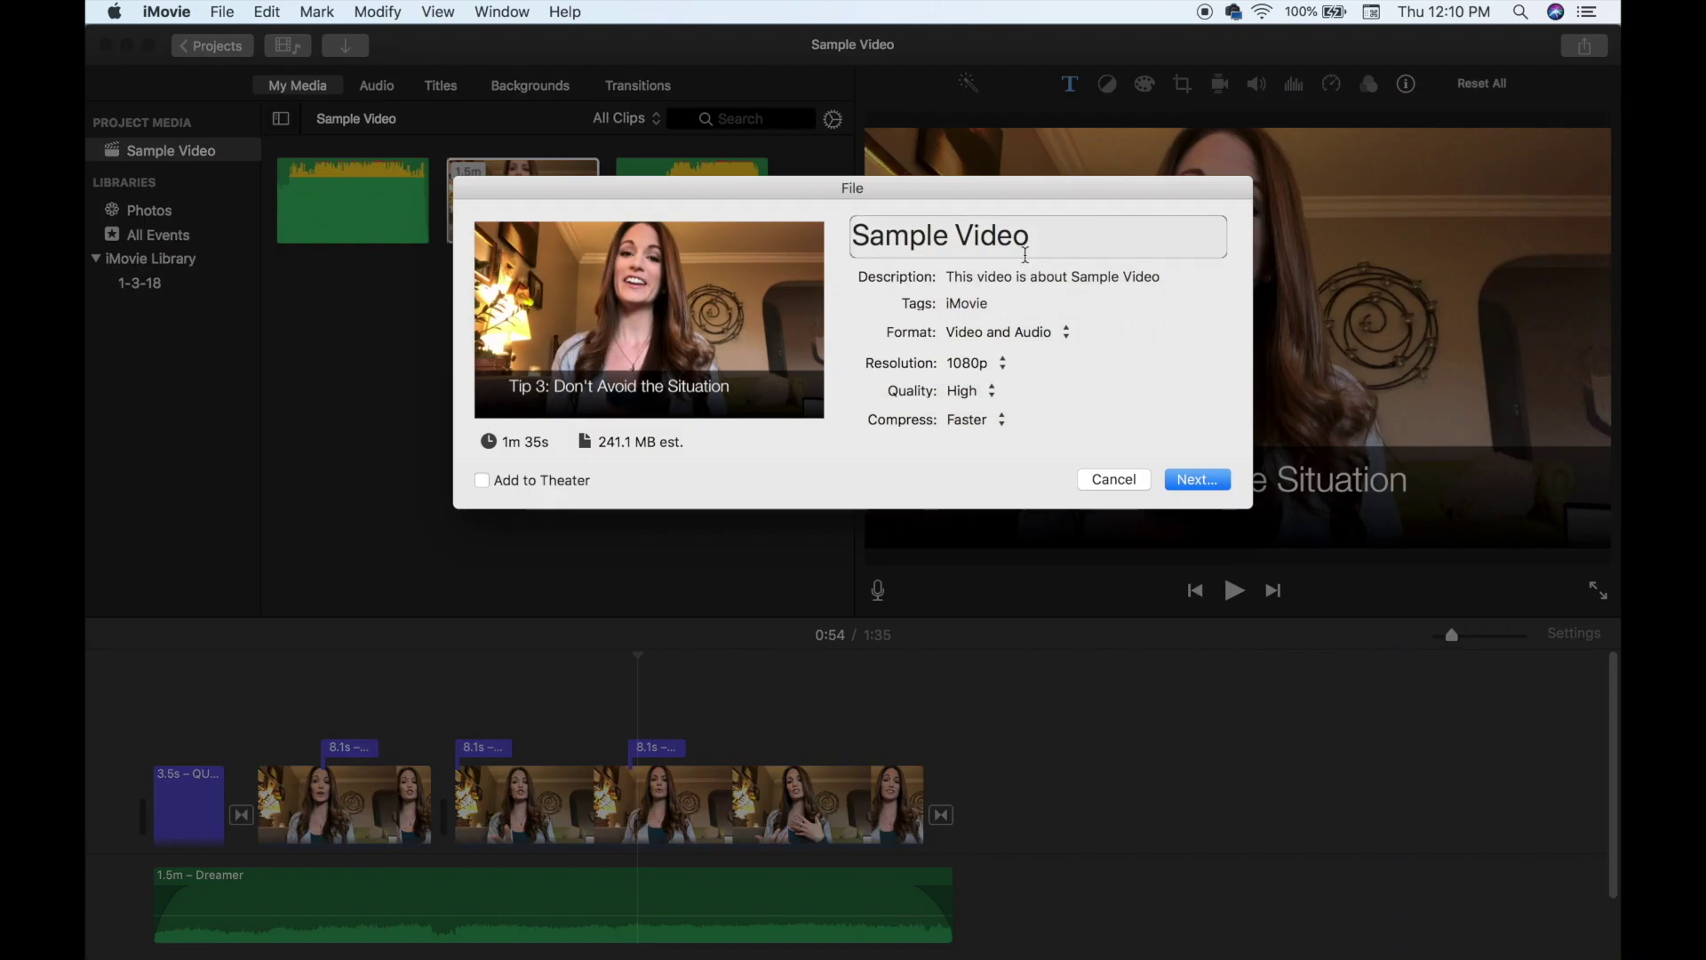
{"action": "left_click", "coordinate": [989, 366]}
{"action": "left_click", "coordinate": [989, 365]}
{"action": "left_click", "coordinate": [984, 392]}
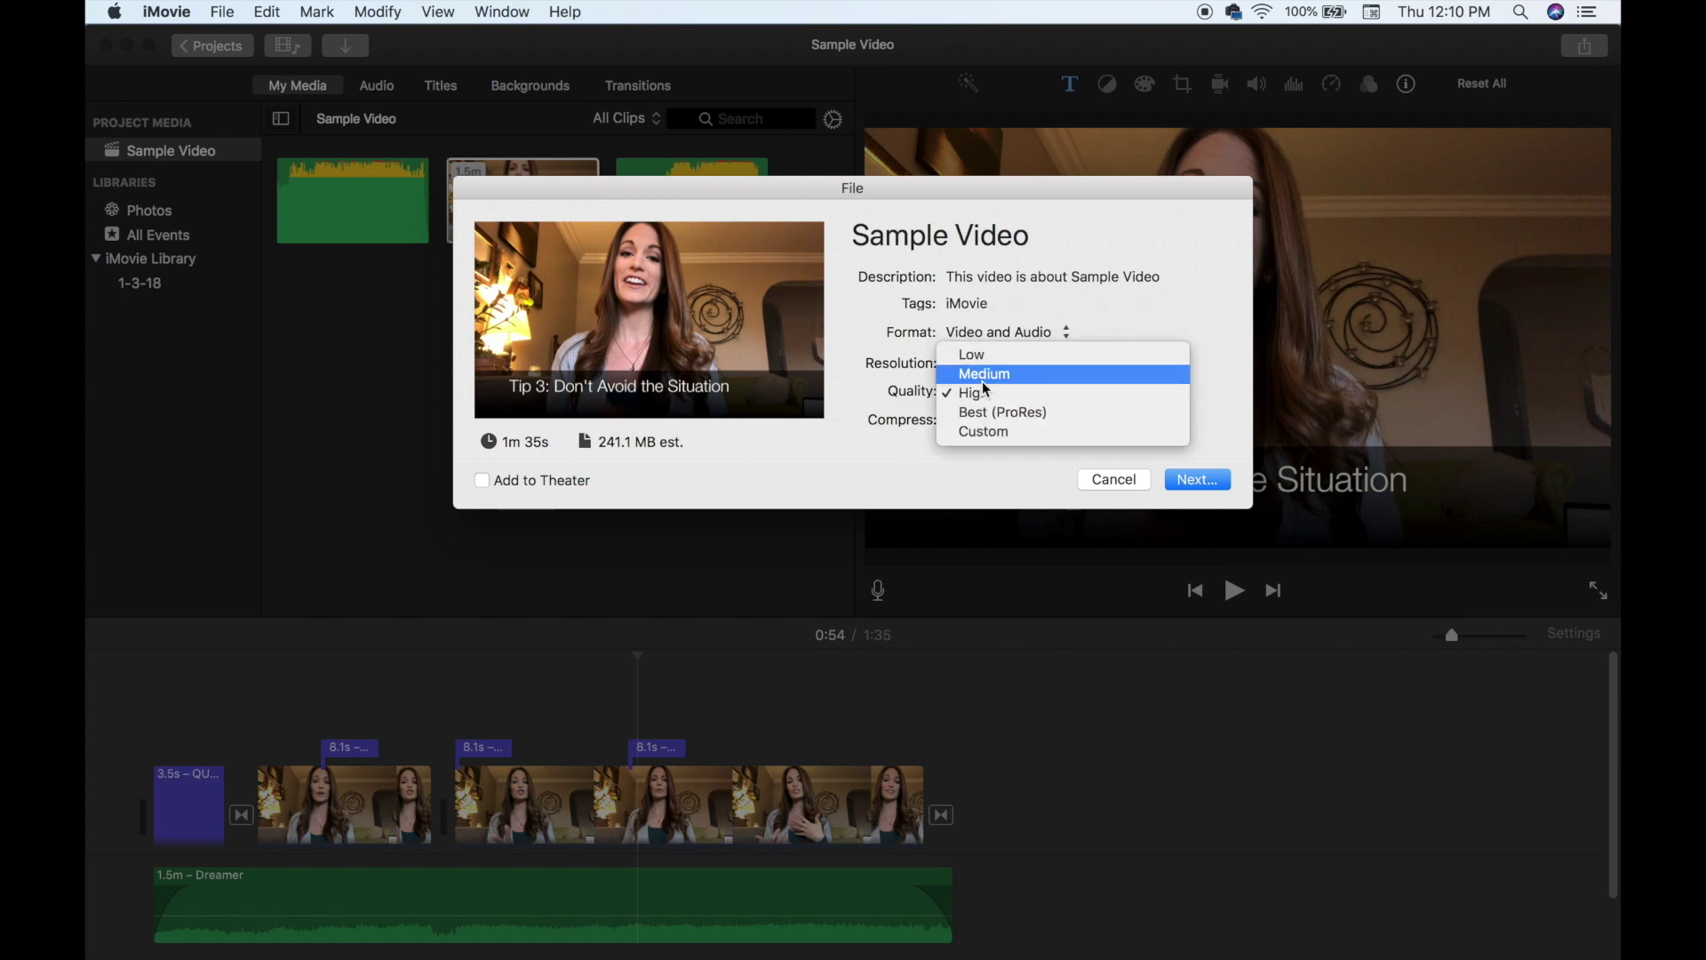
{"action": "left_click", "coordinate": [985, 396]}
Save the exported video to the Desktop as Sample Video and dismiss the export notification
{"action": "left_click", "coordinate": [1189, 489]}
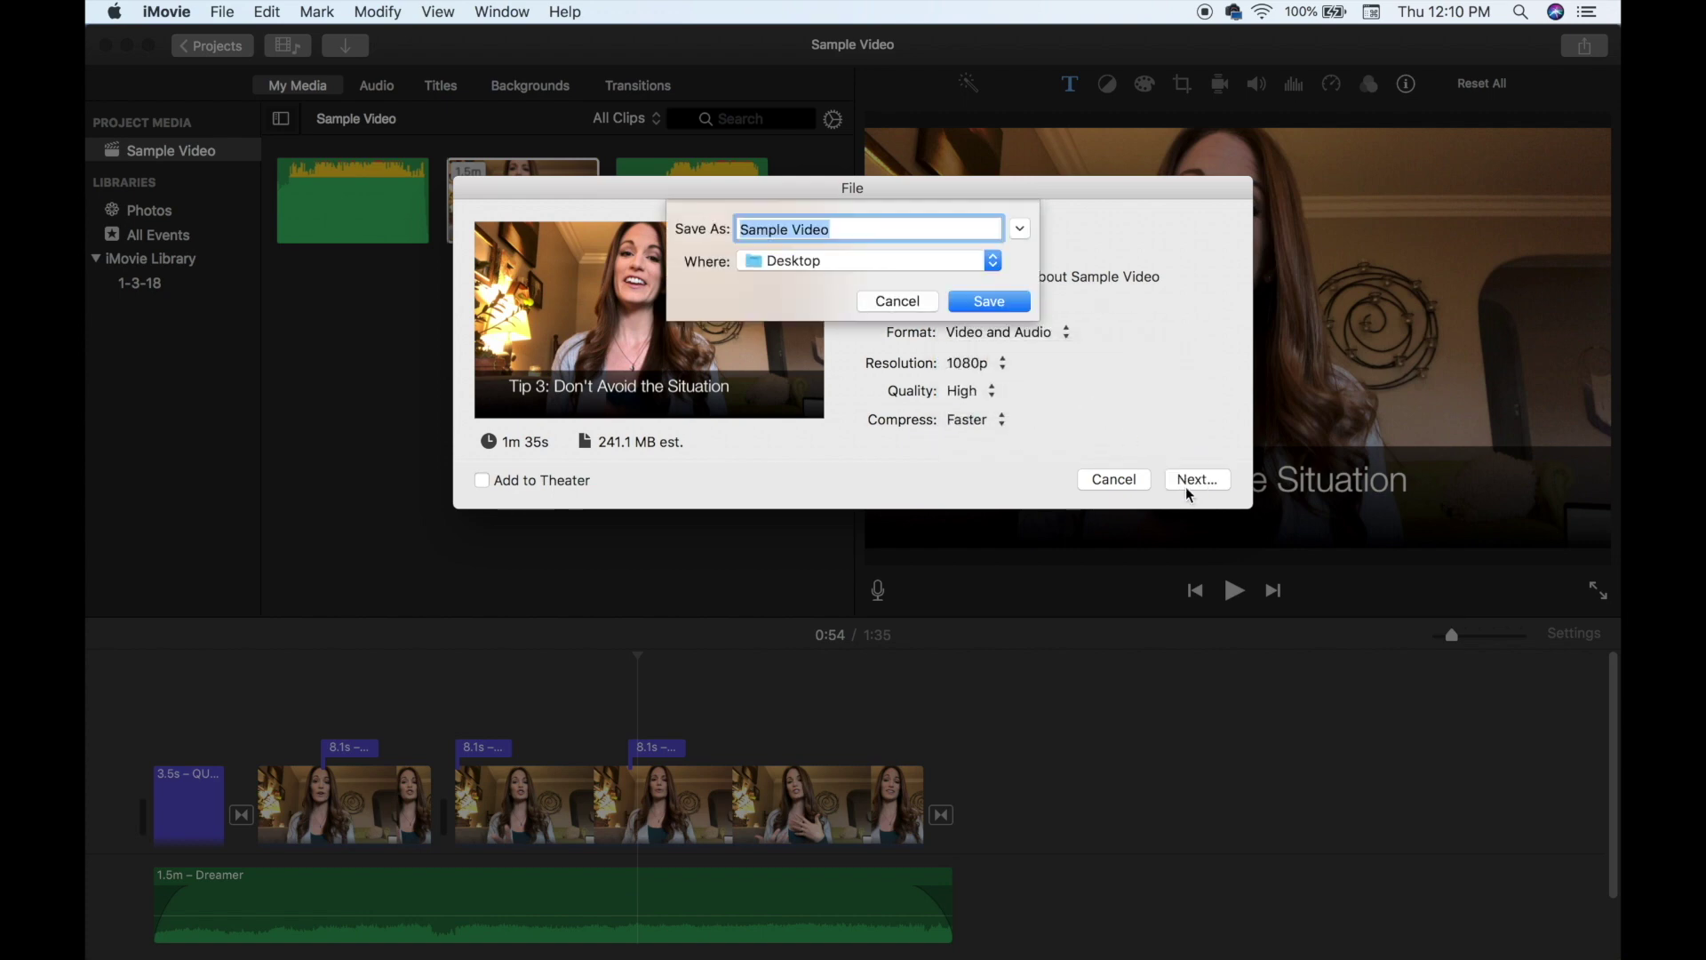
{"action": "left_click", "coordinate": [991, 299]}
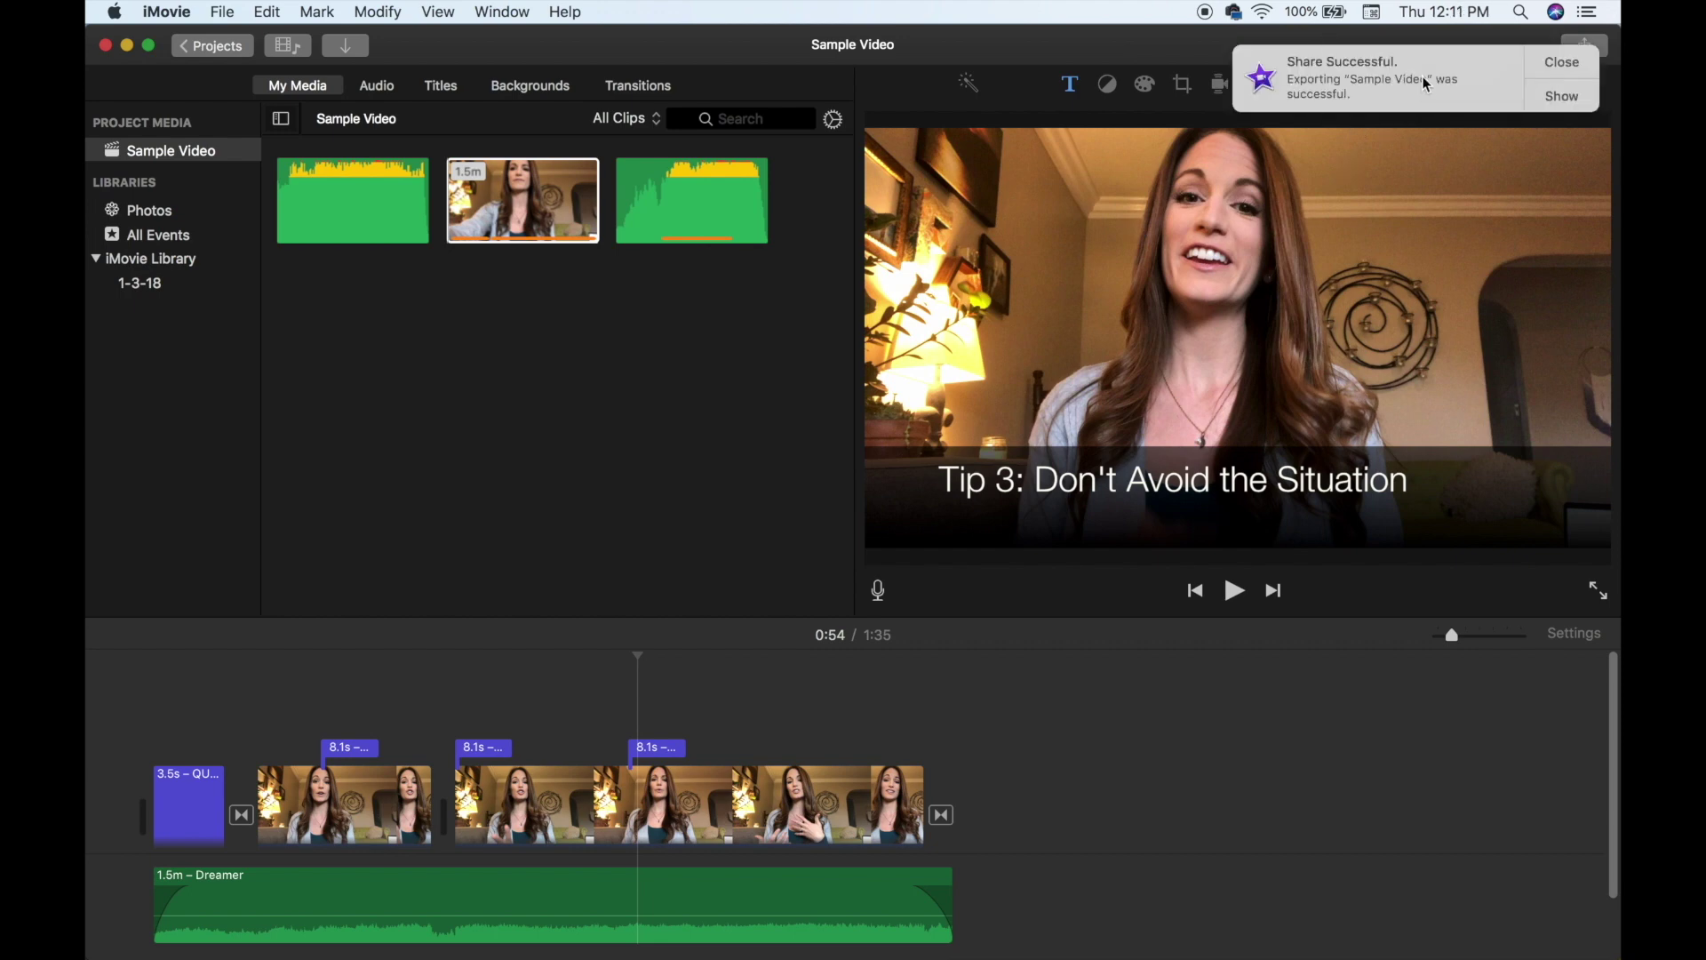
{"action": "left_click", "coordinate": [1562, 68]}
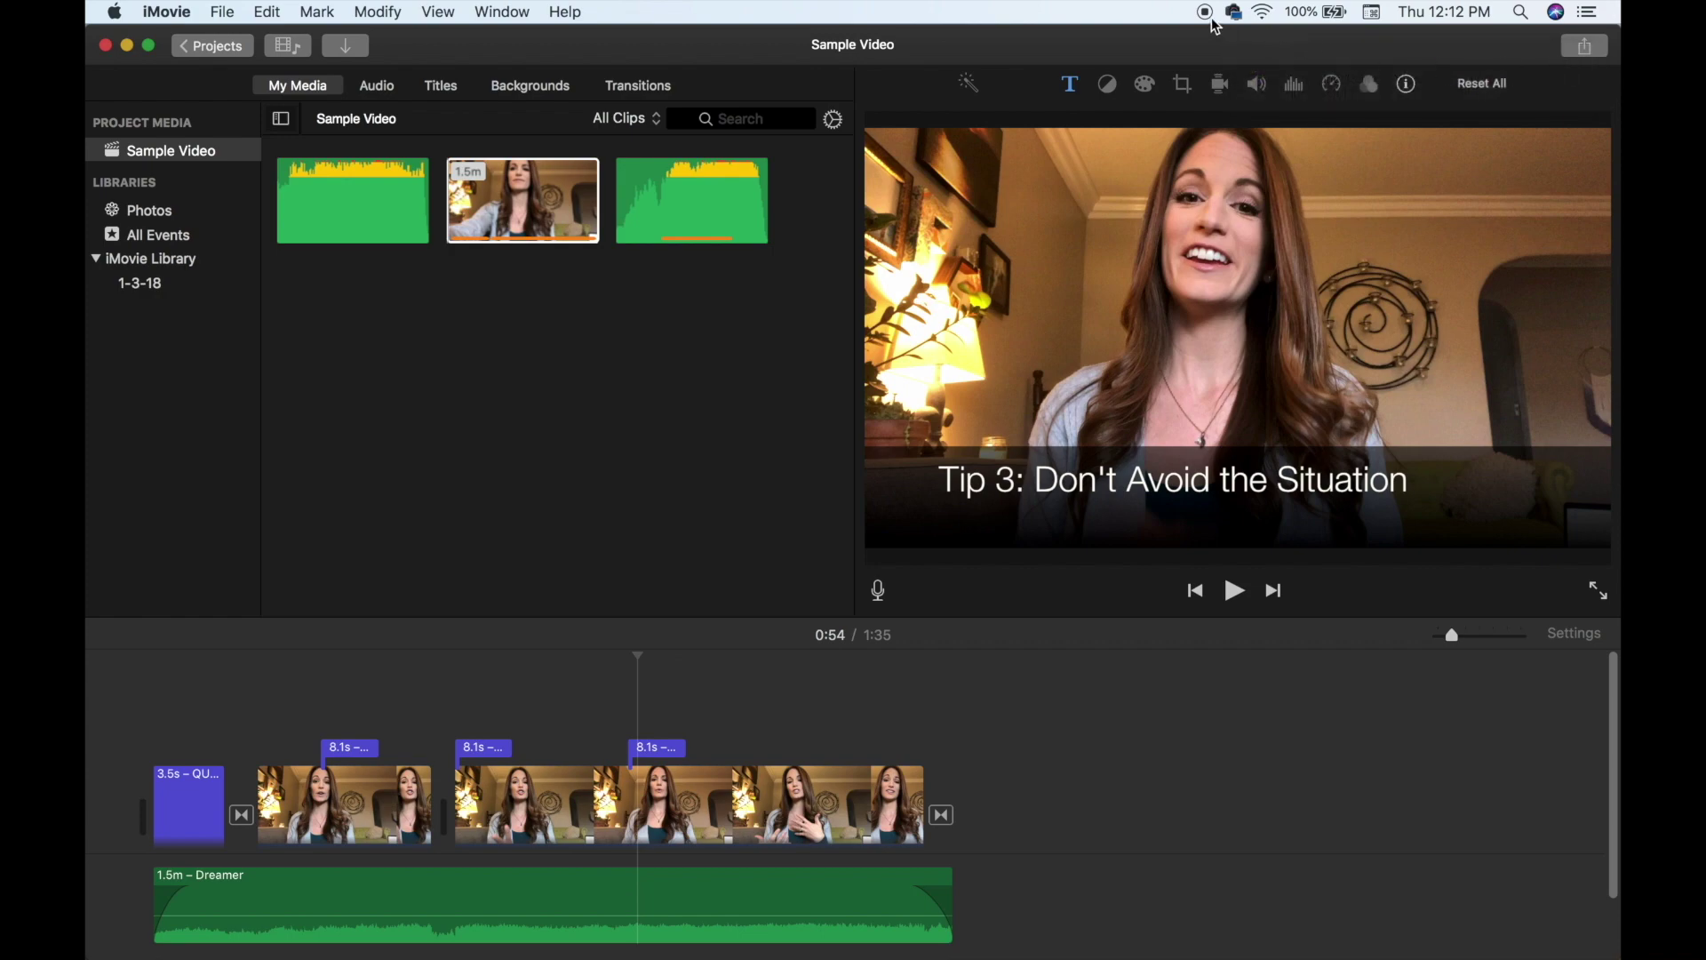